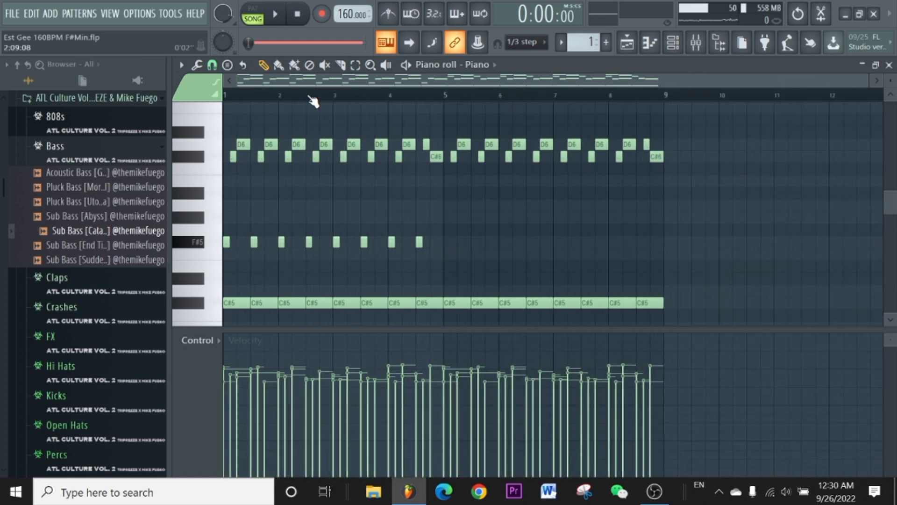
# Open the piano channel's instrument window to check the plugin and preset it uses, and close it
pyautogui.scroll(3, 321, 116)
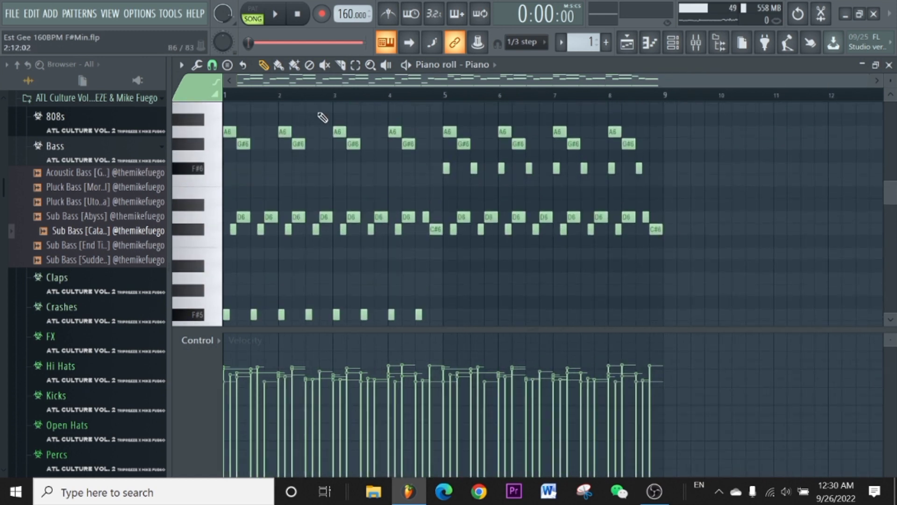
pyautogui.click(480, 65)
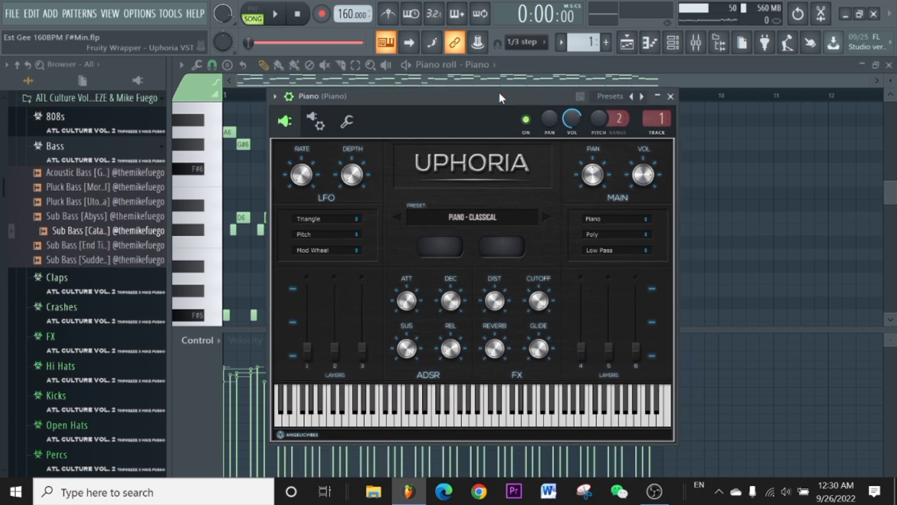
pyautogui.click(670, 97)
# Examine the first bar of the piano melody up close, auditioning the opening F#5 note and reviewing the C#6, D6, G#6 and A6 notes
pyautogui.scroll(6, 252, 102)
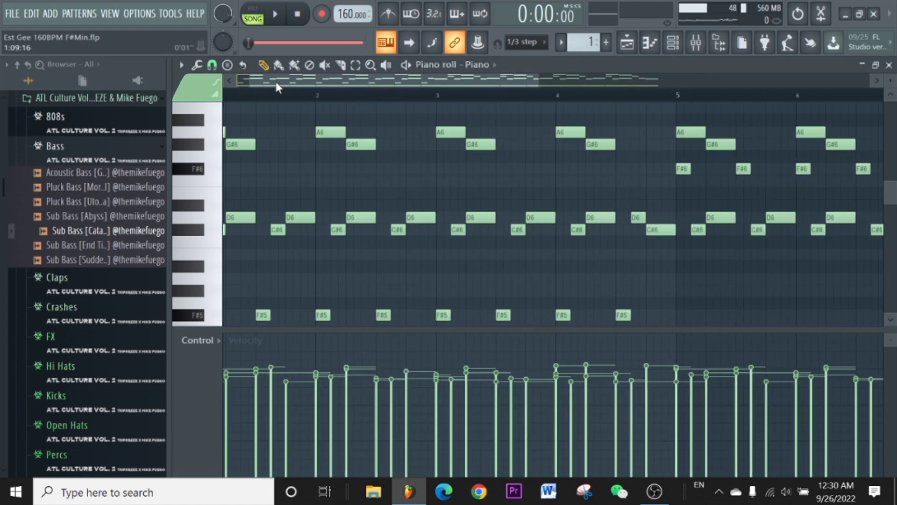
pyautogui.scroll(-3, 247, 113)
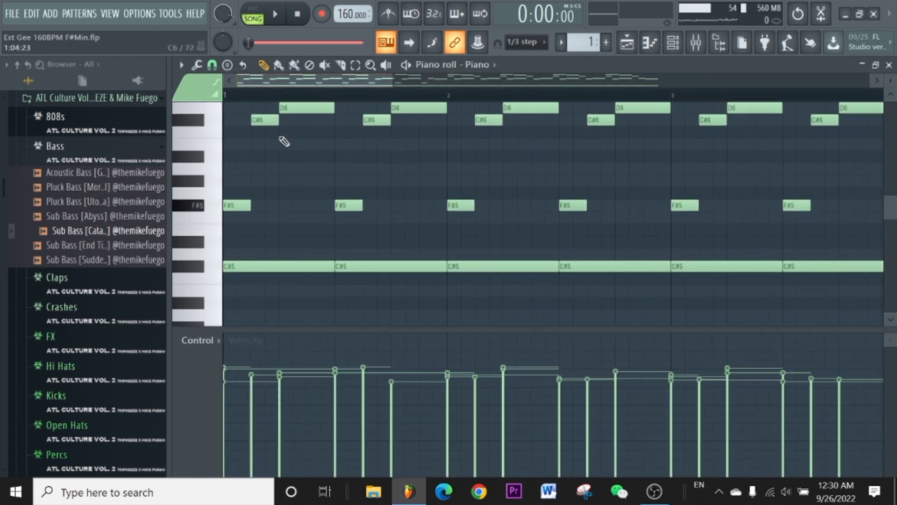
pyautogui.scroll(2, 248, 94)
pyautogui.click(257, 202)
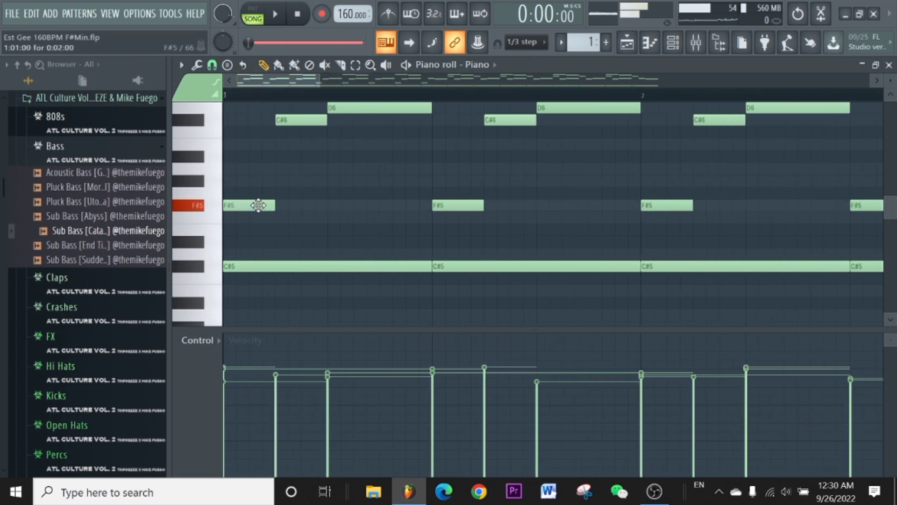
pyautogui.click(232, 202)
pyautogui.scroll(2, 250, 201)
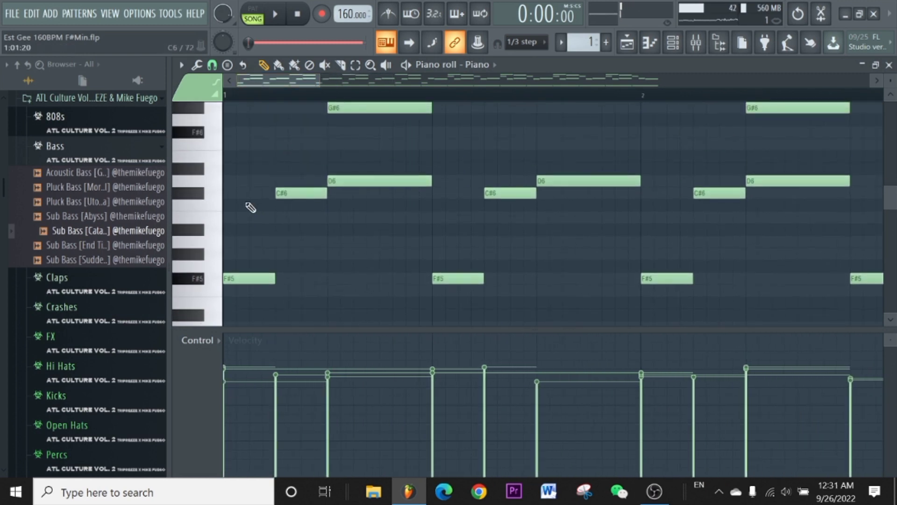
pyautogui.click(234, 278)
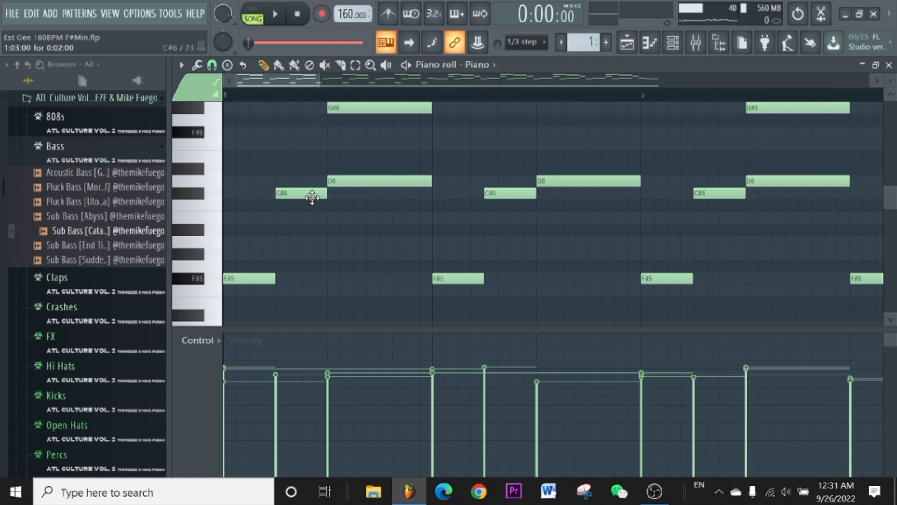
pyautogui.scroll(2, 311, 199)
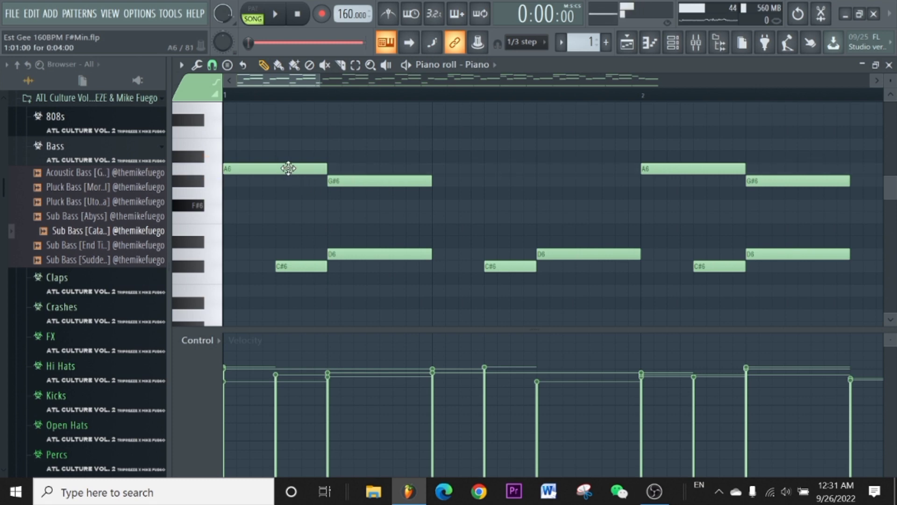
# Shift the first bar's A6 and G#6 notes down one octave and audition the nearby keys
pyautogui.click(352, 70)
pyautogui.moveTo(330, 159); pyautogui.dragTo(295, 182)
pyautogui.scroll(-1, 357, 168)
pyautogui.keyDown('ctrl'); pyautogui.scroll(-3, 397, 150); pyautogui.keyUp('ctrl')
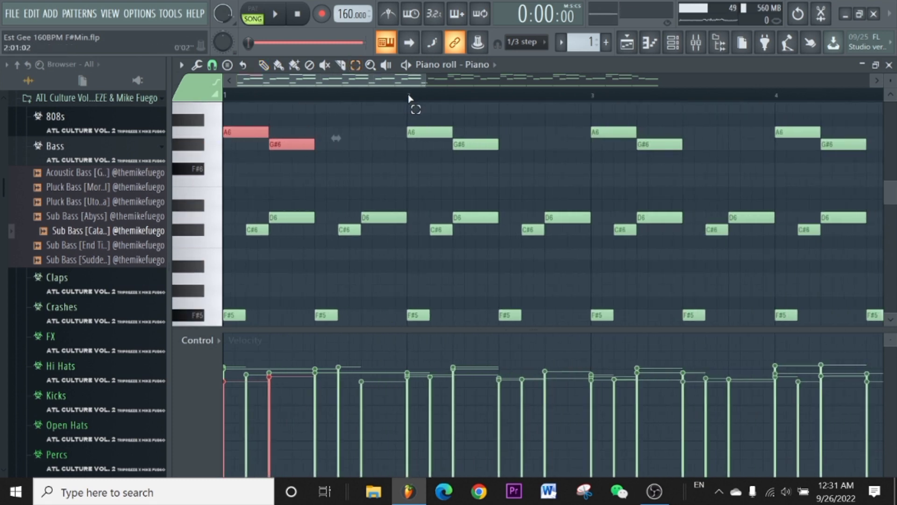
pyautogui.hotkey('ctrl', 'Down')
pyautogui.scroll(-3, 397, 178)
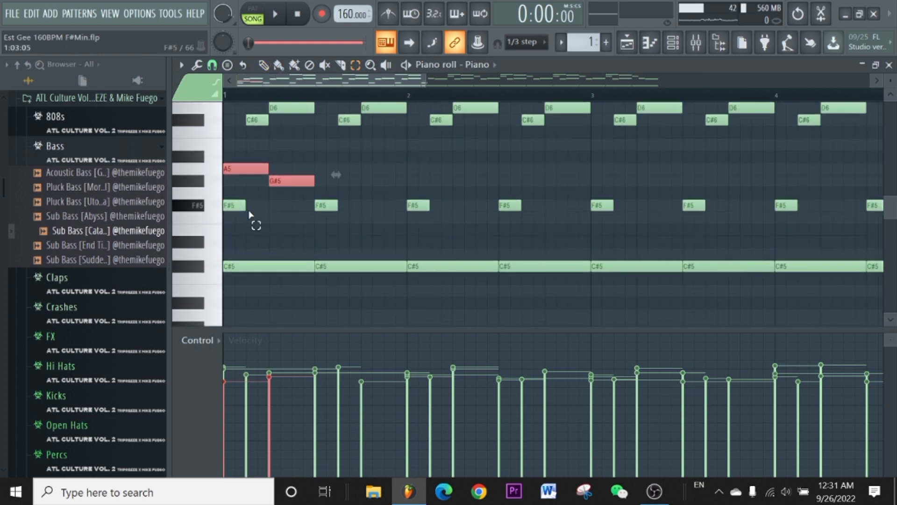
pyautogui.click(264, 65)
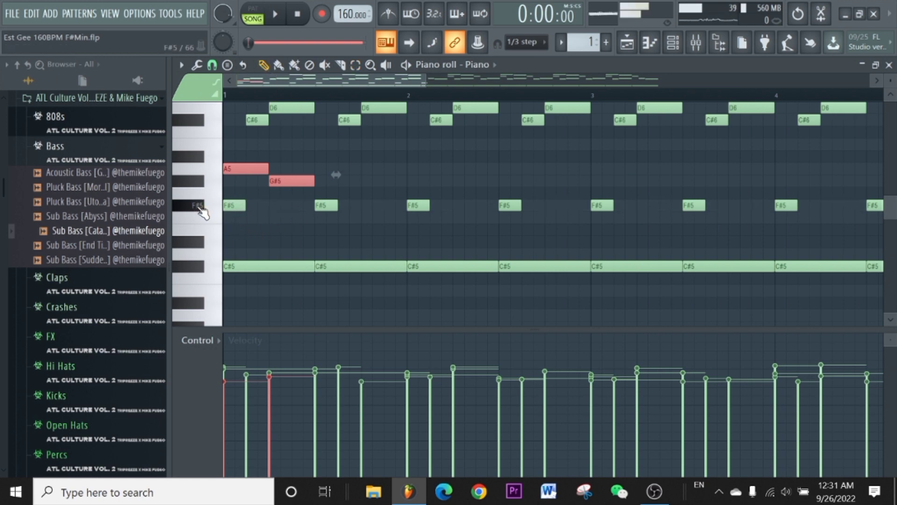
pyautogui.click(200, 186)
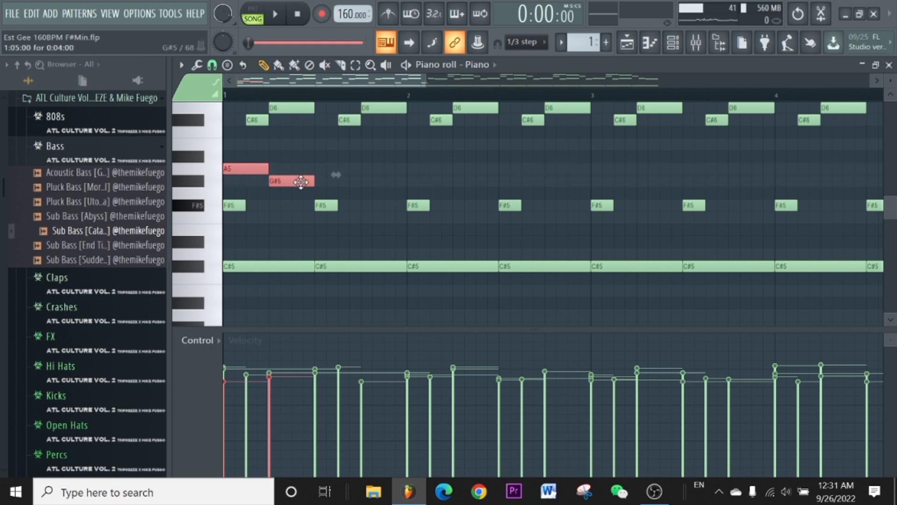
# Move the two shifted notes in the first bar back up one octave and deselect them
pyautogui.click(356, 65)
pyautogui.moveTo(271, 186); pyautogui.dragTo(257, 168)
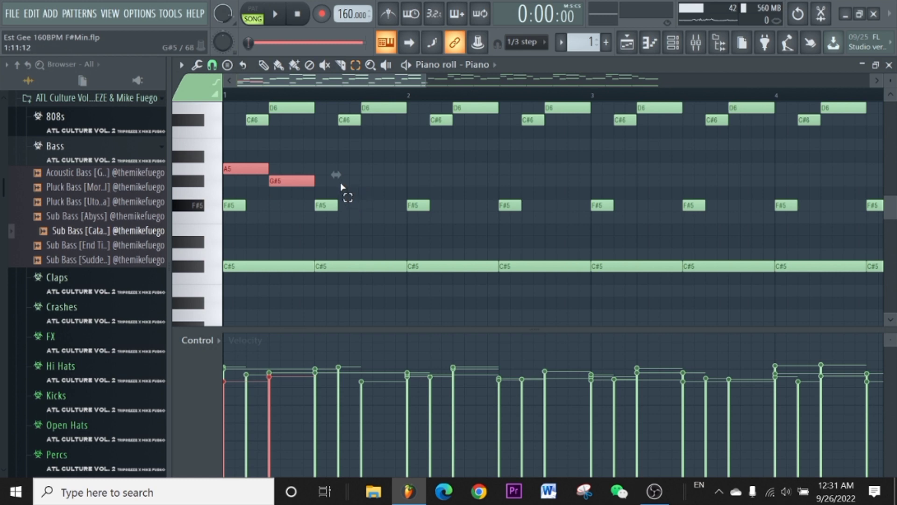
pyautogui.scroll(-2, 281, 93)
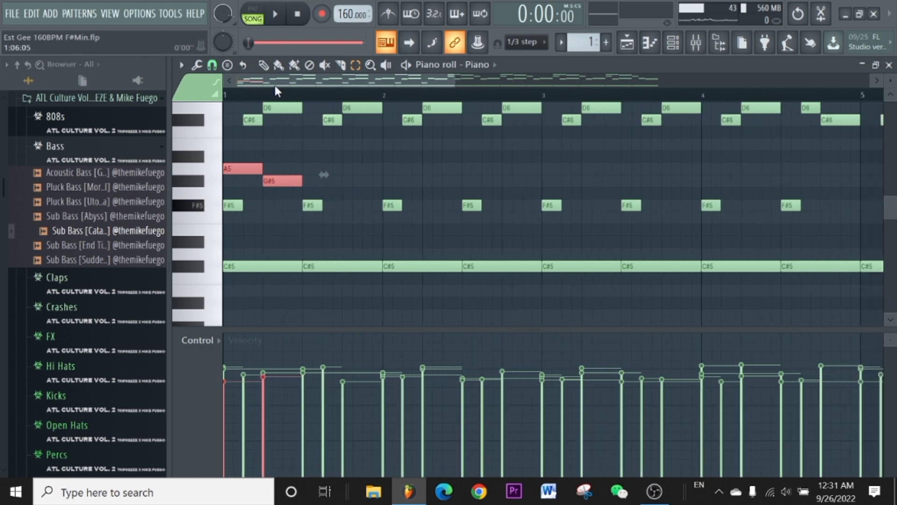
pyautogui.press('Delete')
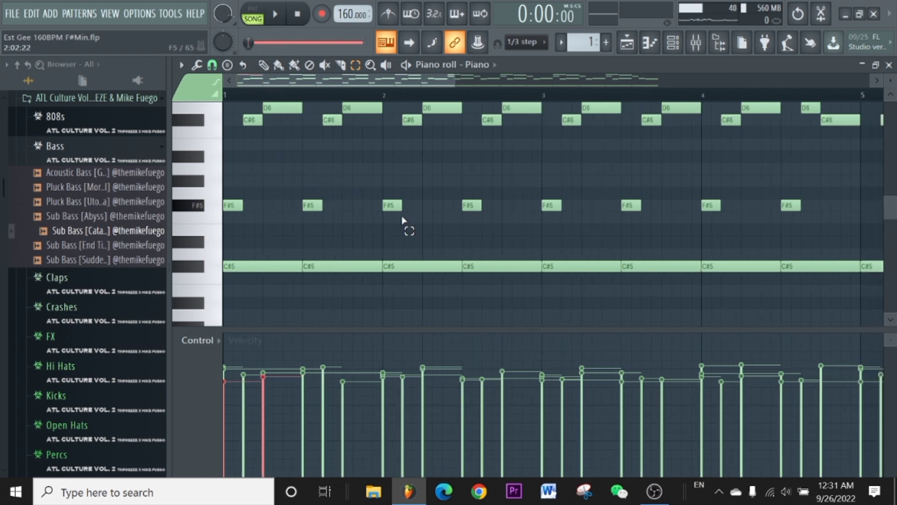
pyautogui.scroll(3, 299, 168)
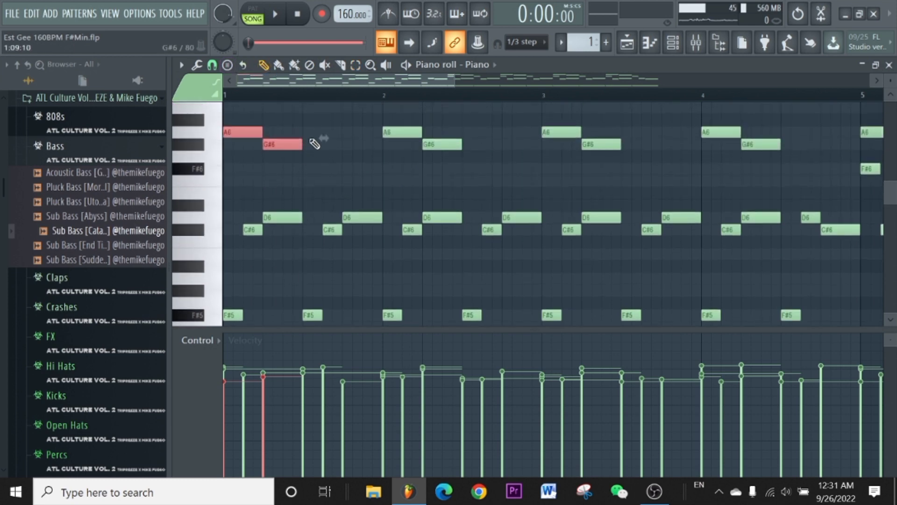
pyautogui.click(295, 120)
pyautogui.scroll(-1, 322, 155)
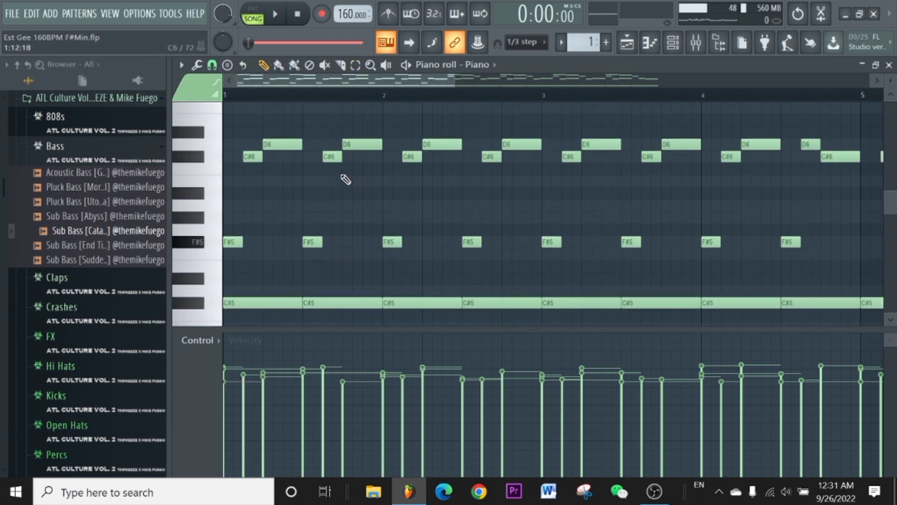
# Select bar 1 as the time range, switch playback from song to pattern mode, and play the selected bar
pyautogui.scroll(1, 311, 105)
pyautogui.scroll(-2, 306, 98)
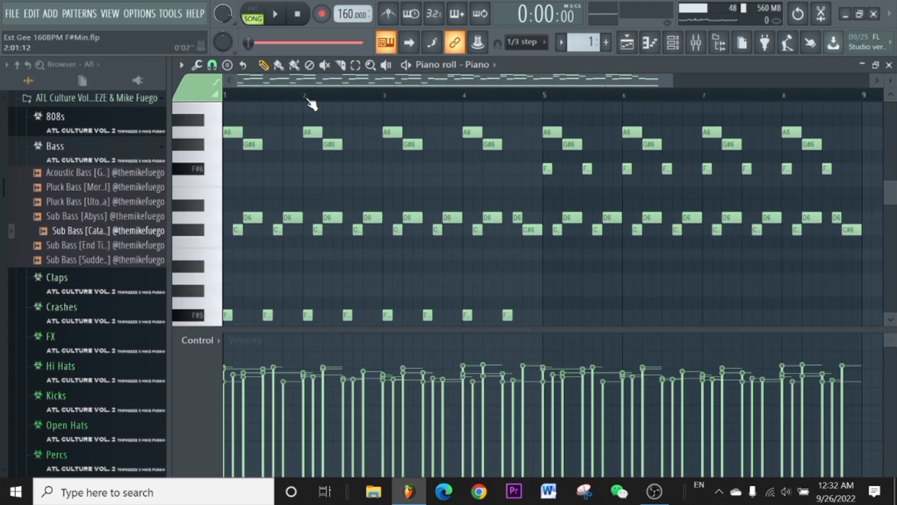
pyautogui.moveTo(305, 99); pyautogui.dragTo(225, 98)
pyautogui.scroll(-2, 276, 129)
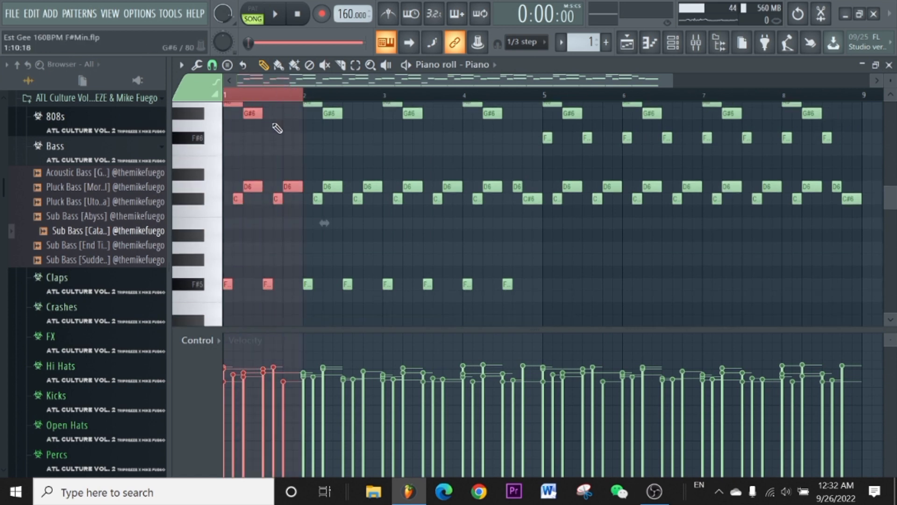
pyautogui.press('space')
pyautogui.click(253, 12)
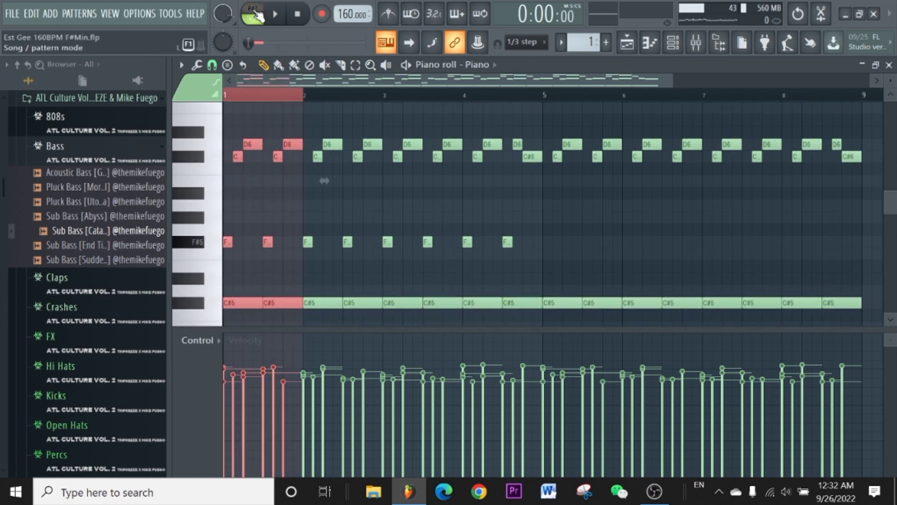
pyautogui.scroll(1, 397, 164)
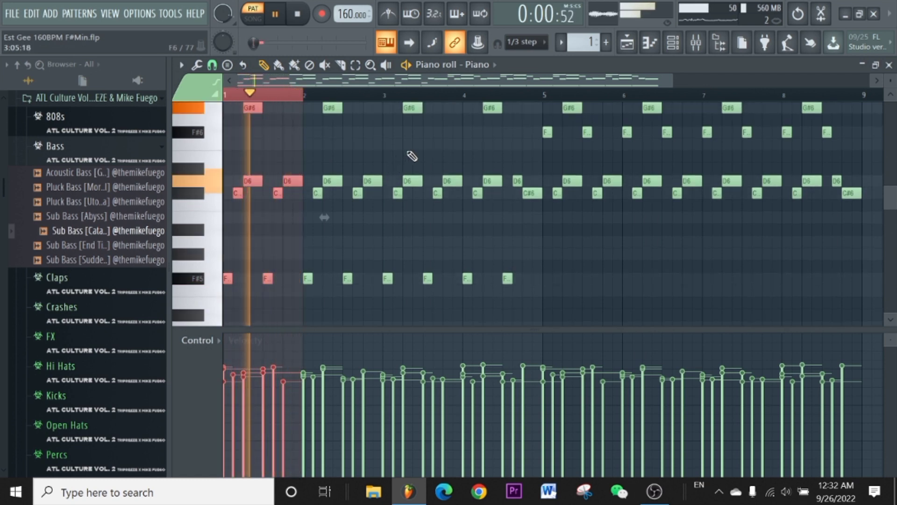
pyautogui.press('space')
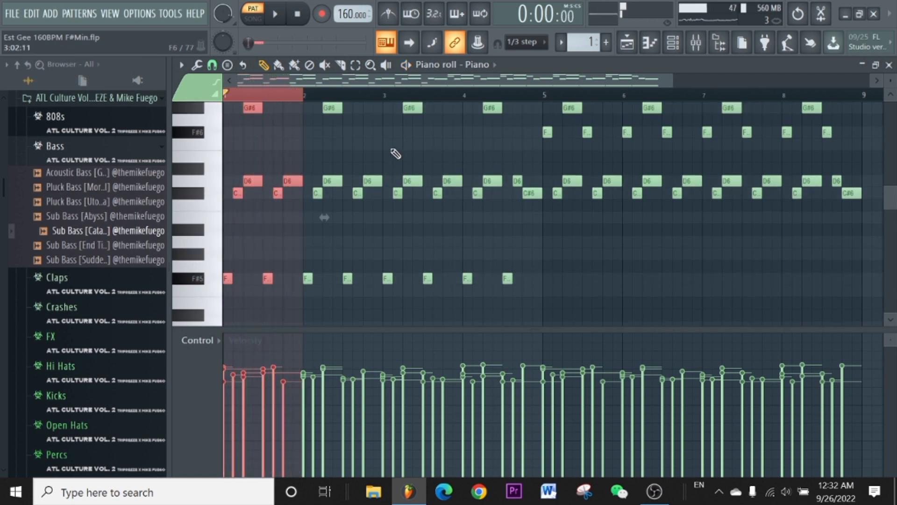
pyautogui.scroll(-2, 372, 111)
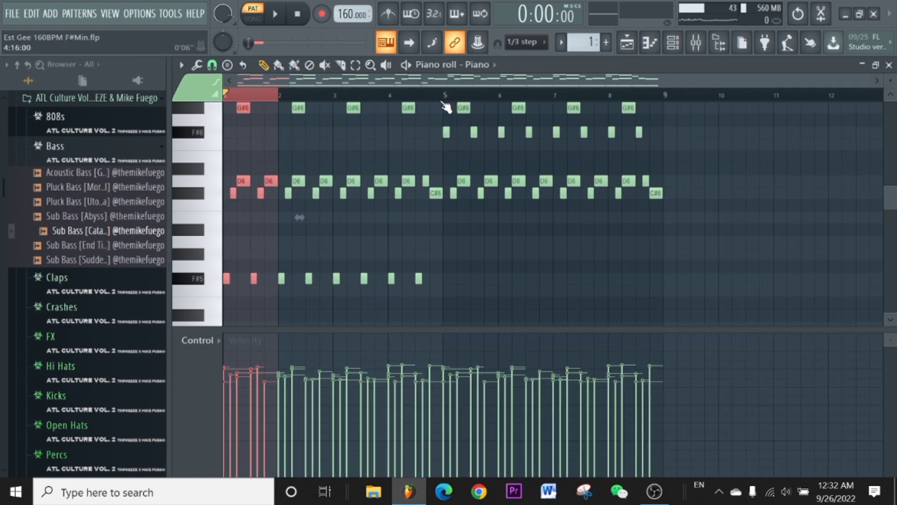
pyautogui.click(456, 216)
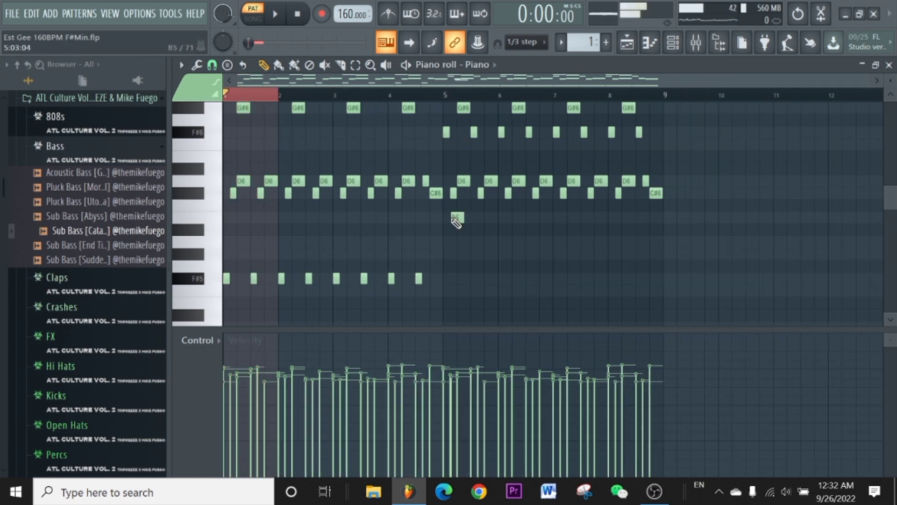
pyautogui.scroll(4, 257, 105)
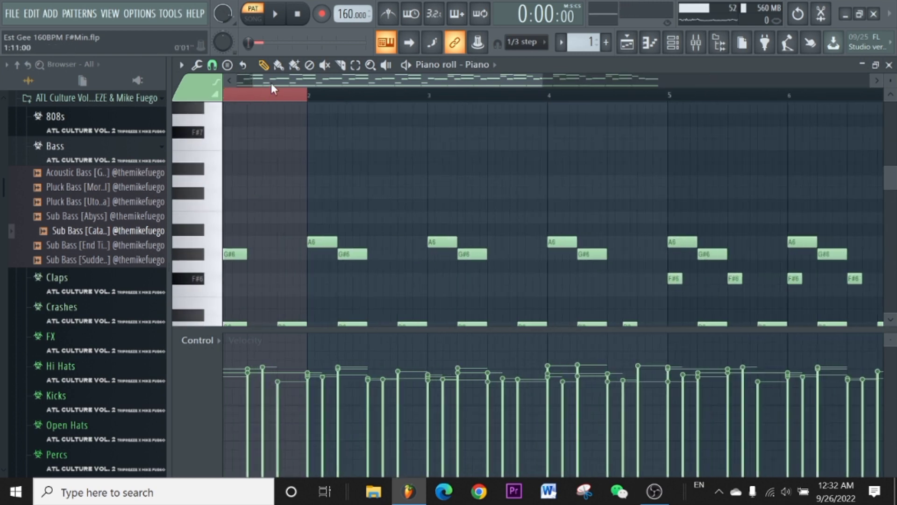
# Remove the second C#6 note in bar 1, try D6 and C#6 notes around its place, and delete the trial notes
pyautogui.scroll(-2, 286, 146)
pyautogui.scroll(3, 279, 93)
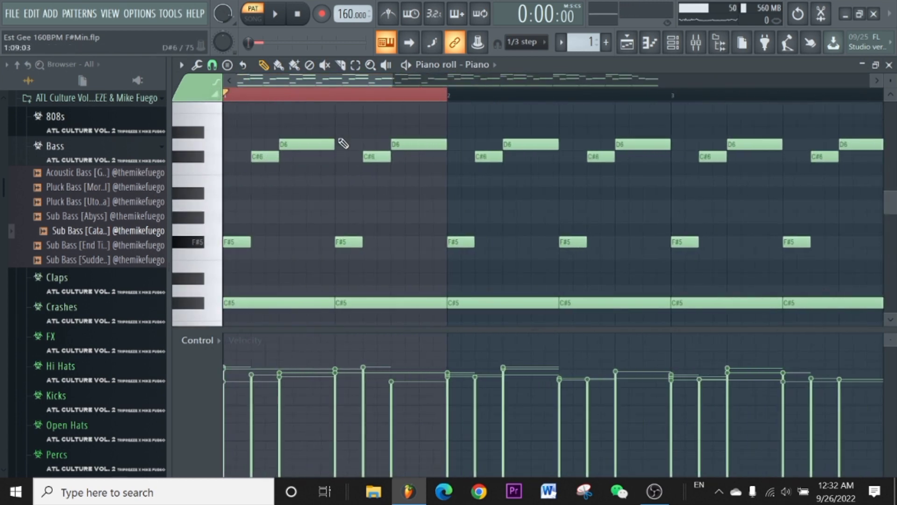
pyautogui.scroll(3, 355, 187)
pyautogui.click(378, 230)
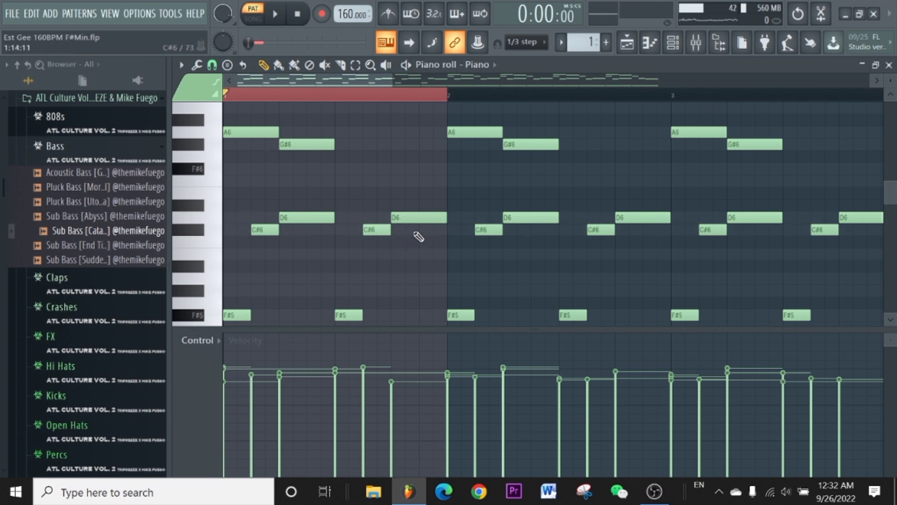
pyautogui.click(373, 217)
pyautogui.moveTo(377, 230); pyautogui.dragTo(408, 233)
pyautogui.rightClick(410, 230)
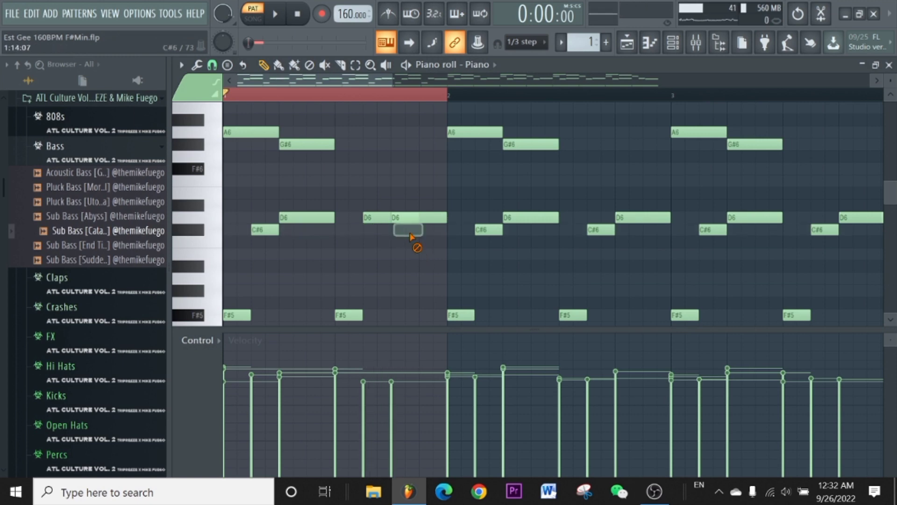
pyautogui.rightClick(376, 218)
# Add a C#6 note back before the last D6 in bar 1, matching the length of the bar's first C#6
pyautogui.click(265, 229)
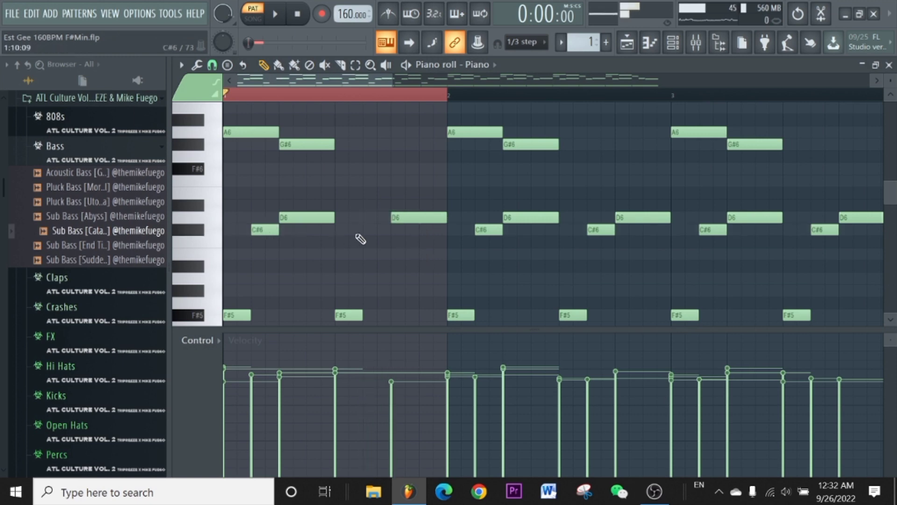
pyautogui.click(366, 230)
pyautogui.click(371, 232)
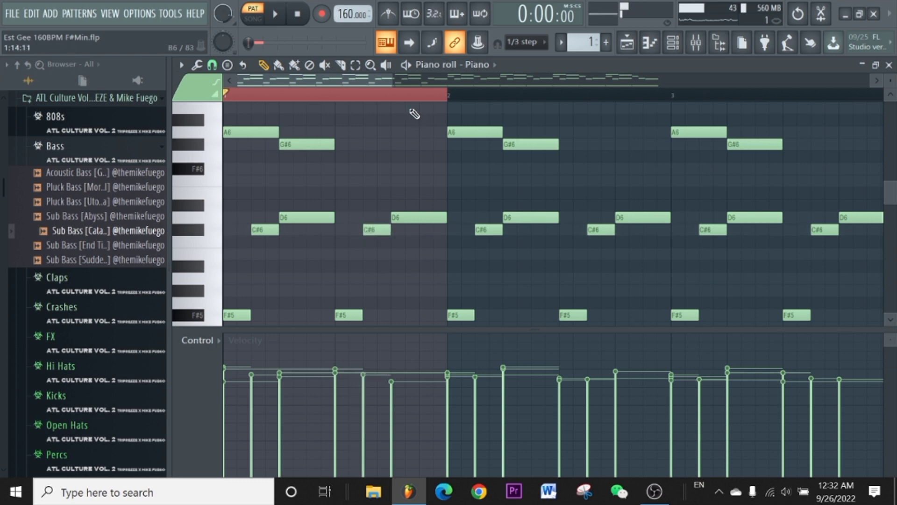
# Clear the bar 1 time selection and play the piano pattern from the start past bar 5, following the change in its second half
pyautogui.scroll(-1, 417, 96)
pyautogui.scroll(-4, 417, 96)
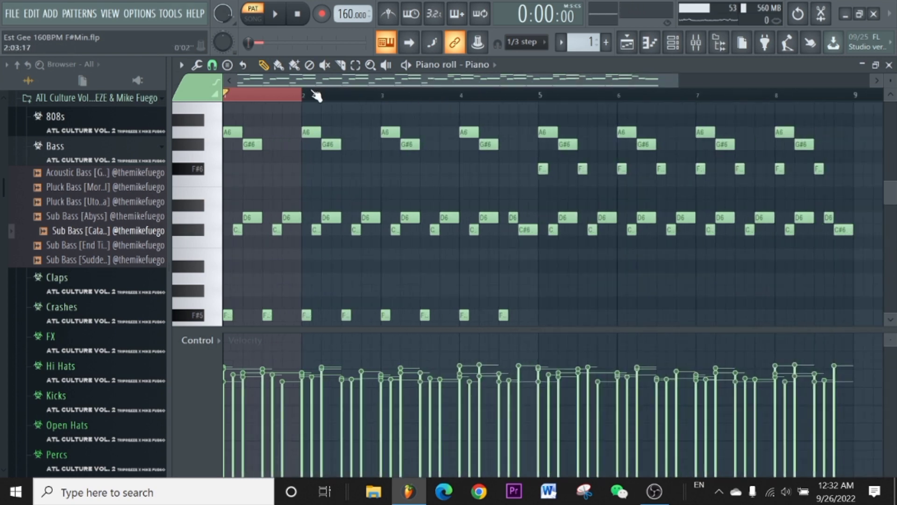
pyautogui.press('space')
pyautogui.press('space')
pyautogui.press('space')
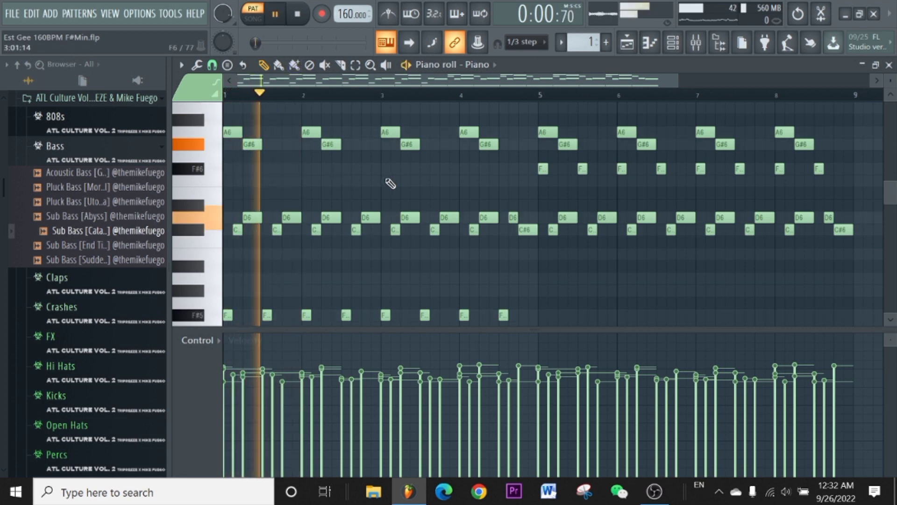
pyautogui.scroll(5, 545, 94)
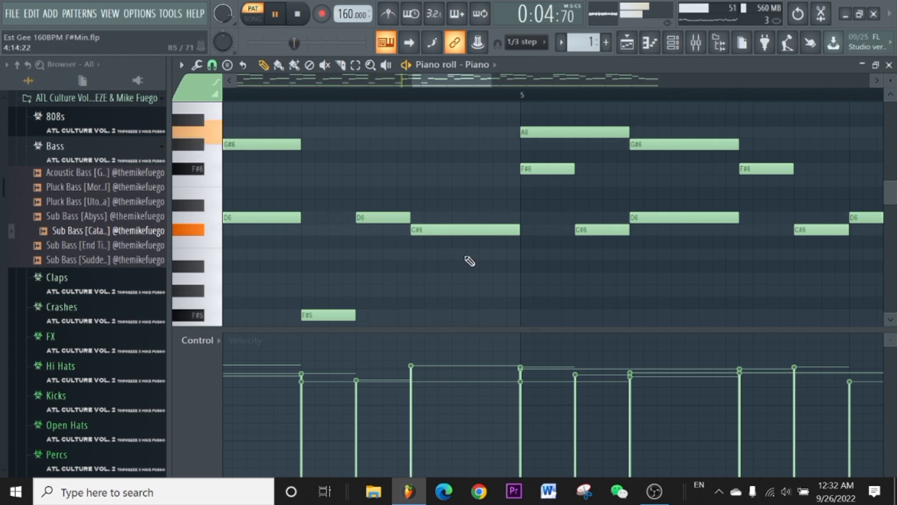
pyautogui.scroll(-4, 499, 105)
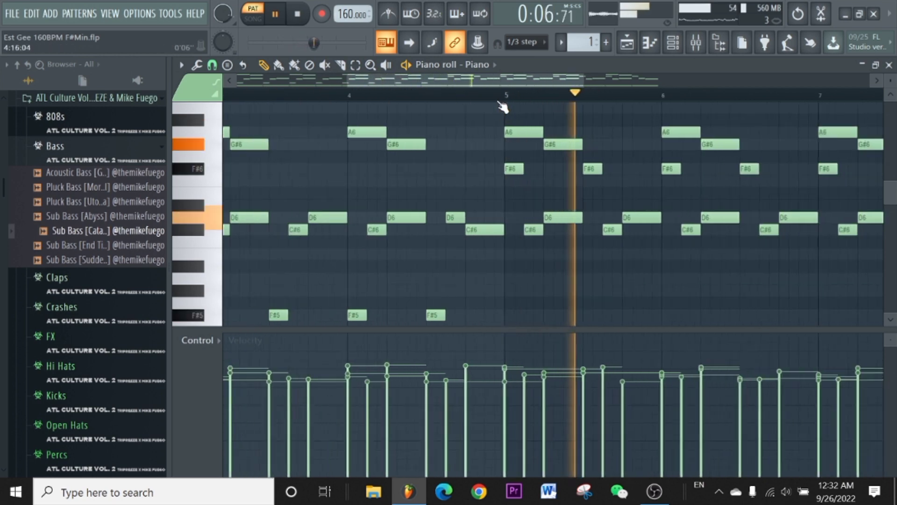
pyautogui.press('space')
pyautogui.scroll(-5, 500, 103)
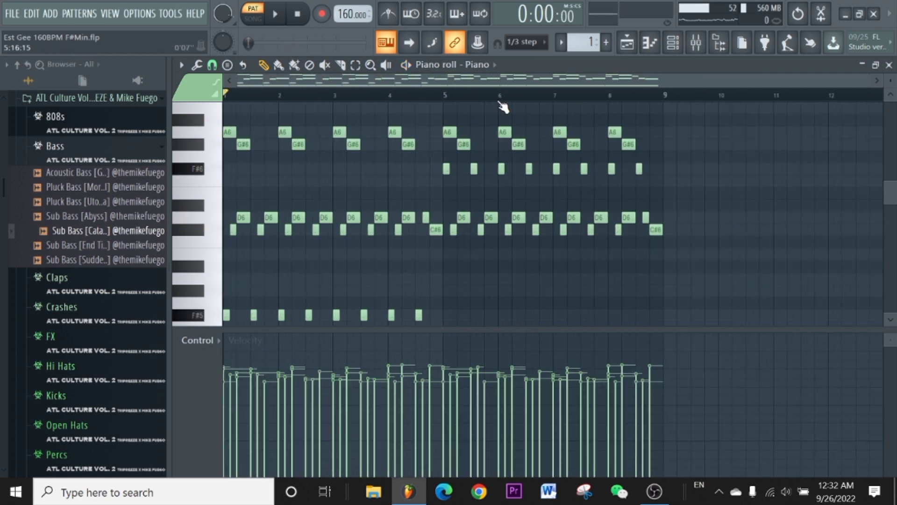
# Examine the piano pattern's notes across bars 1 to 8, comparing the upper melody with the lower F#5 and C#5 rows
pyautogui.scroll(-4, 513, 140)
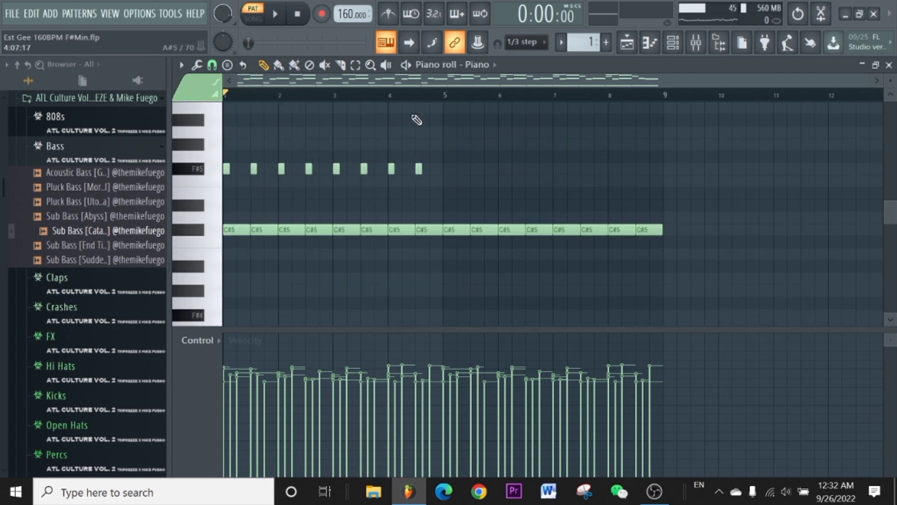
pyautogui.scroll(4, 299, 105)
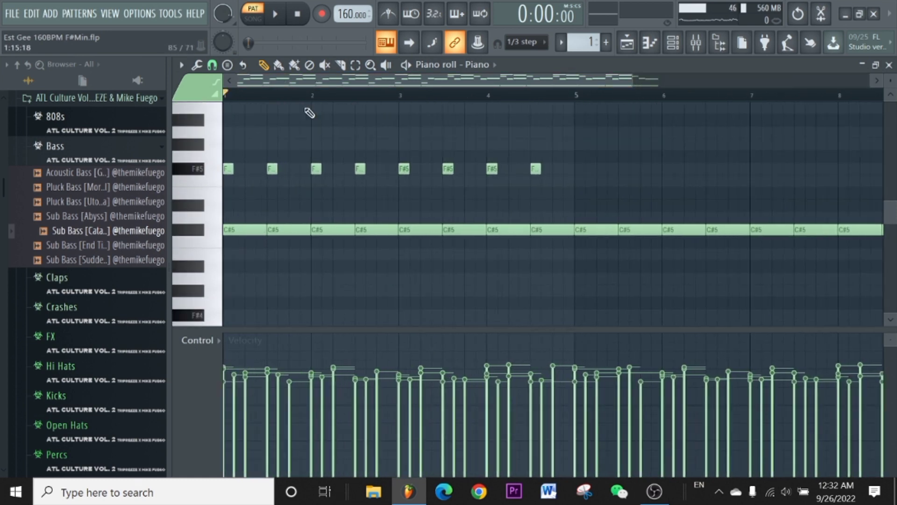
pyautogui.scroll(3, 421, 126)
pyautogui.scroll(-3, 319, 89)
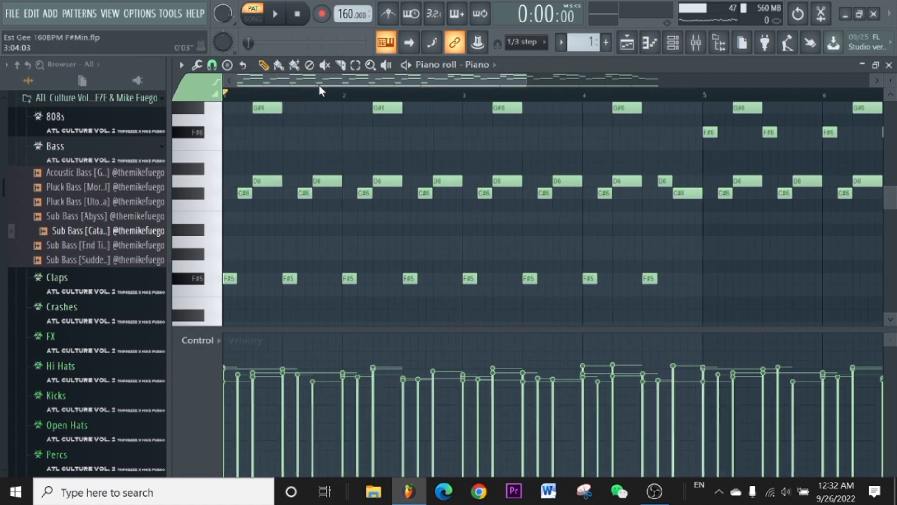
pyautogui.scroll(-1, 391, 125)
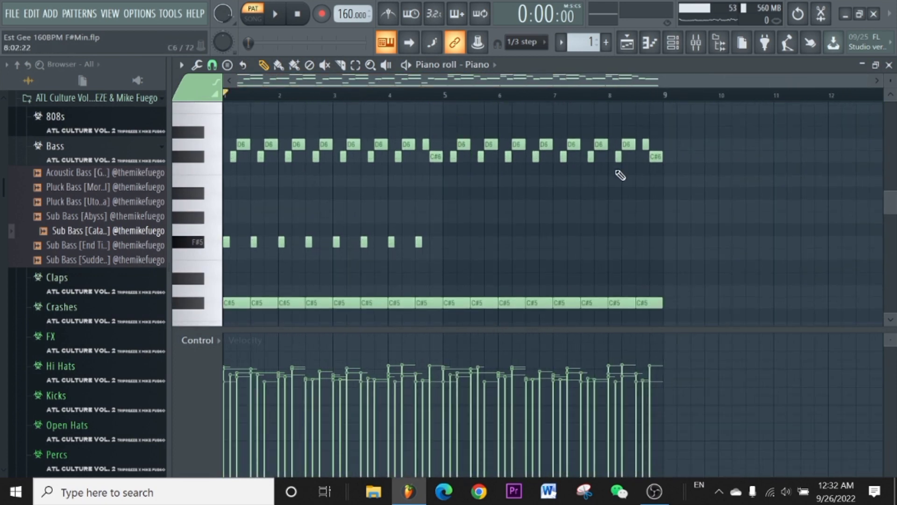
pyautogui.scroll(1, 465, 260)
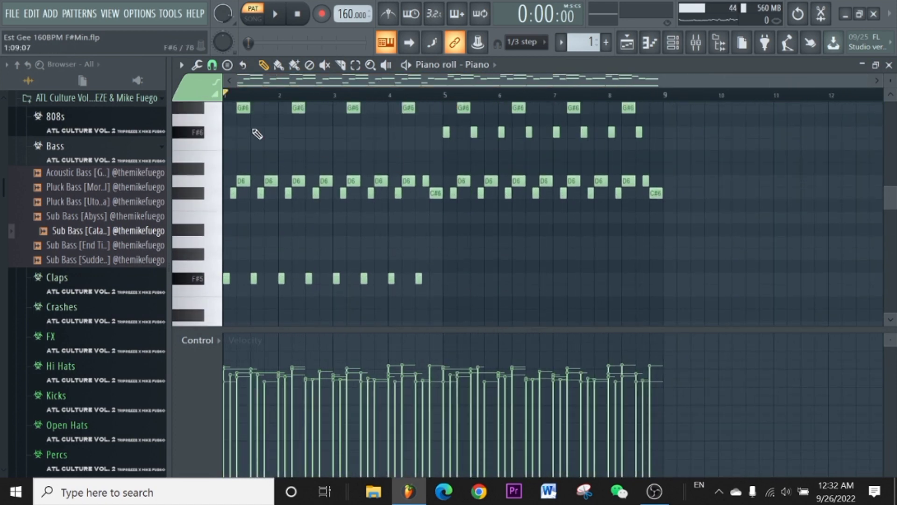
pyautogui.scroll(-3, 516, 170)
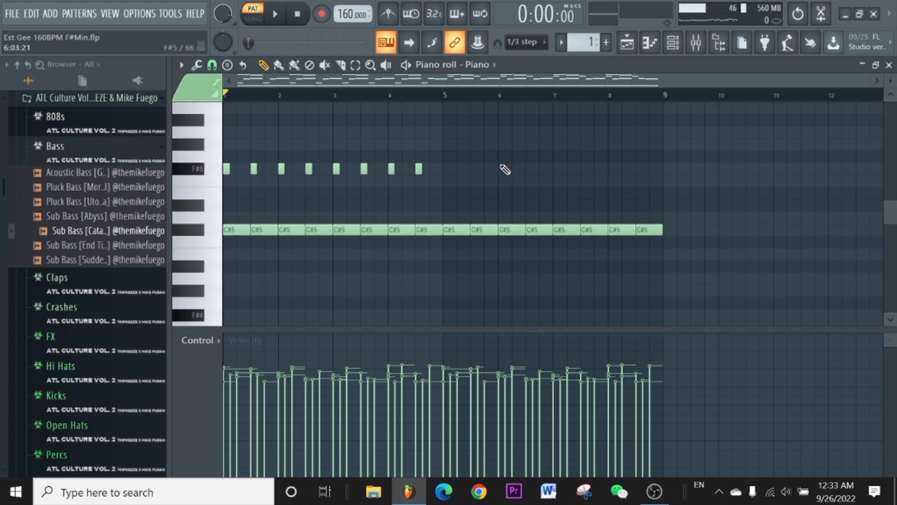
# Highlight the F#5 notes in bars 1 to 4 and the F#6 notes in bars 5 to 8, and clear the selection
pyautogui.moveTo(401, 187); pyautogui.dragTo(223, 152)
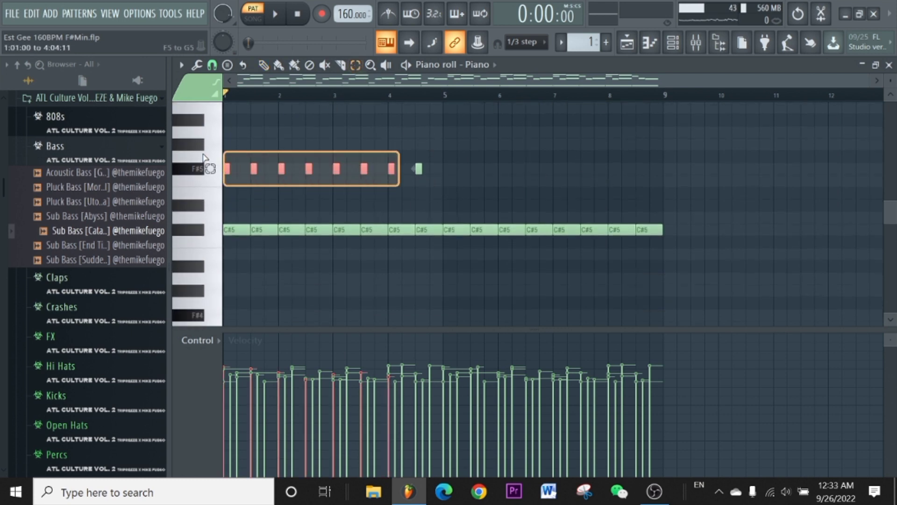
pyautogui.moveTo(433, 181); pyautogui.dragTo(223, 162)
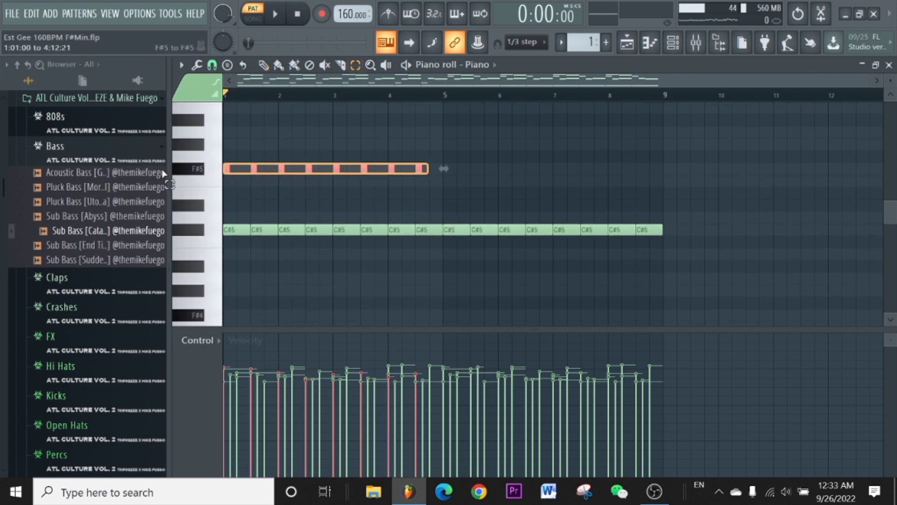
pyautogui.scroll(8, 472, 187)
pyautogui.scroll(-3, 464, 169)
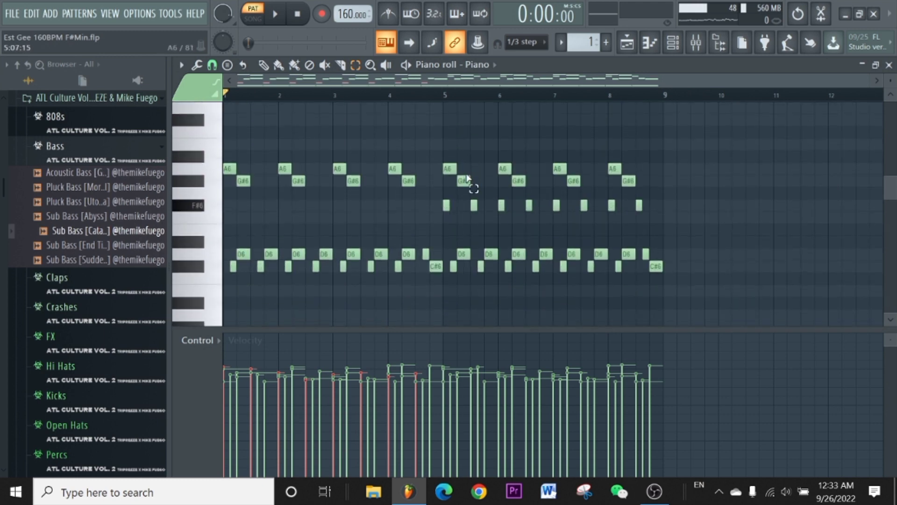
pyautogui.moveTo(441, 210); pyautogui.dragTo(654, 209)
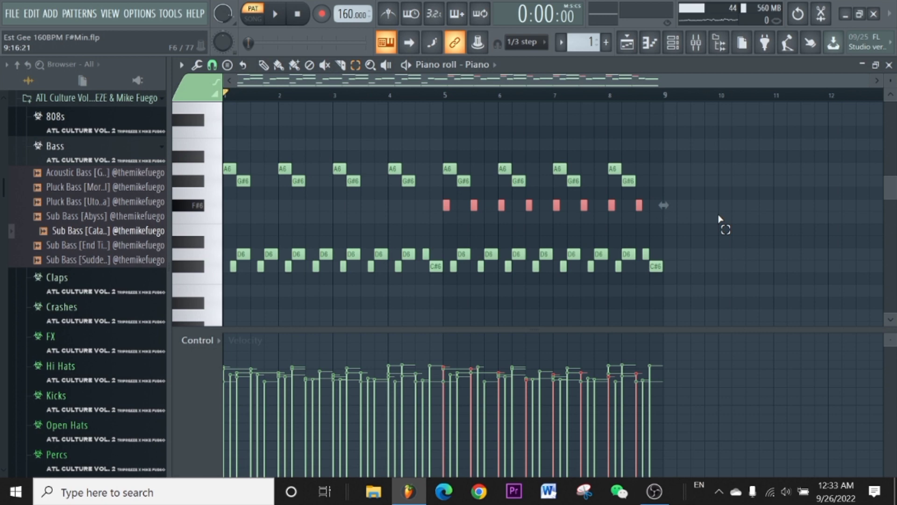
pyautogui.click(336, 119)
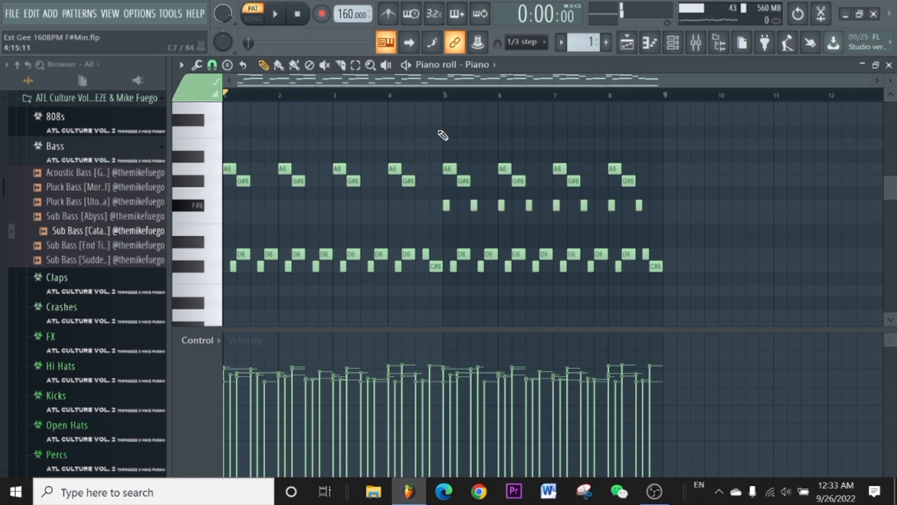
# Open the mixer and play the Piano track with its effects disabled and re-enabled to compare the sound
pyautogui.click(696, 45)
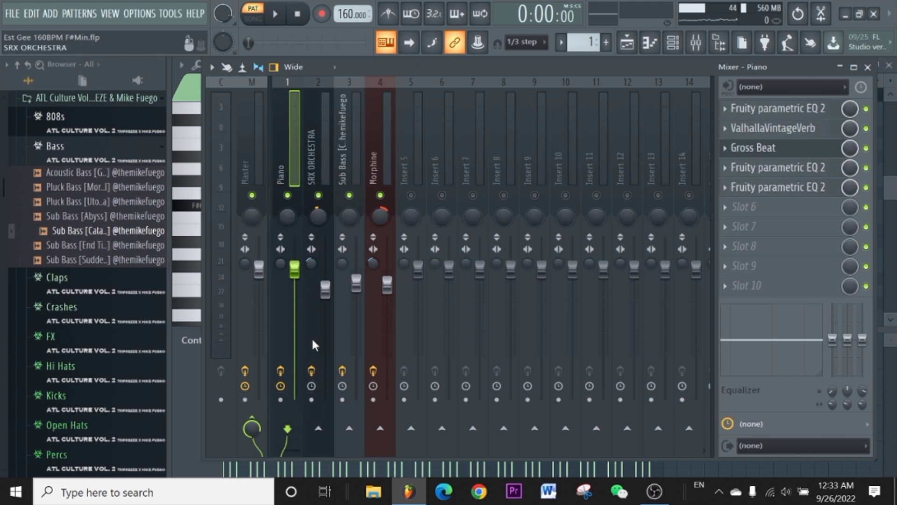
pyautogui.press('space')
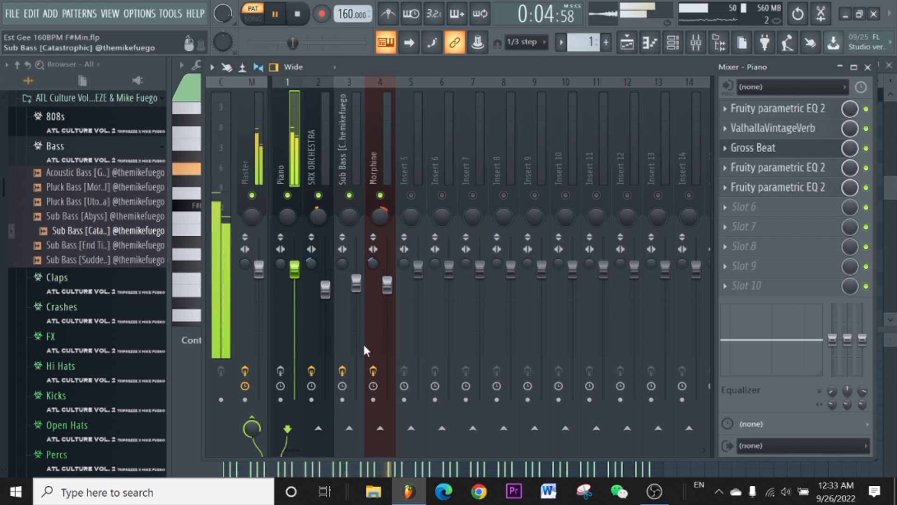
pyautogui.press('space')
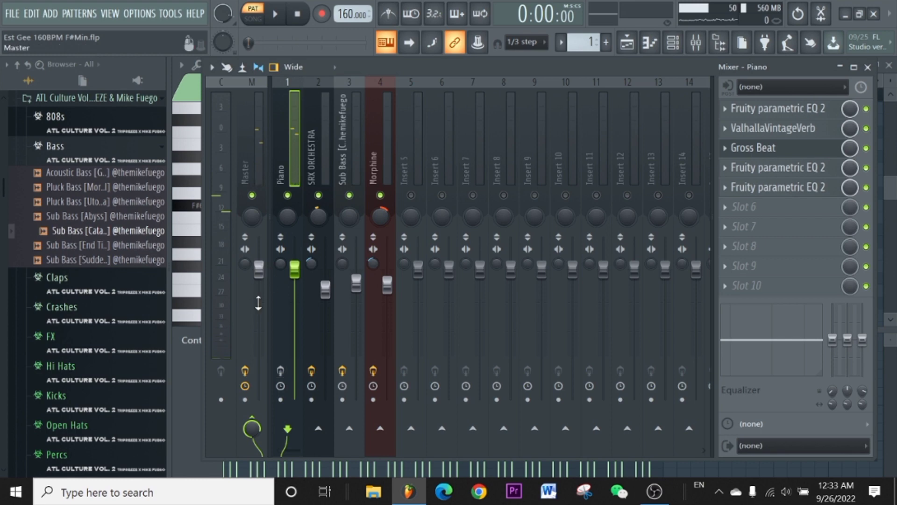
pyautogui.click(280, 371)
pyautogui.press('space')
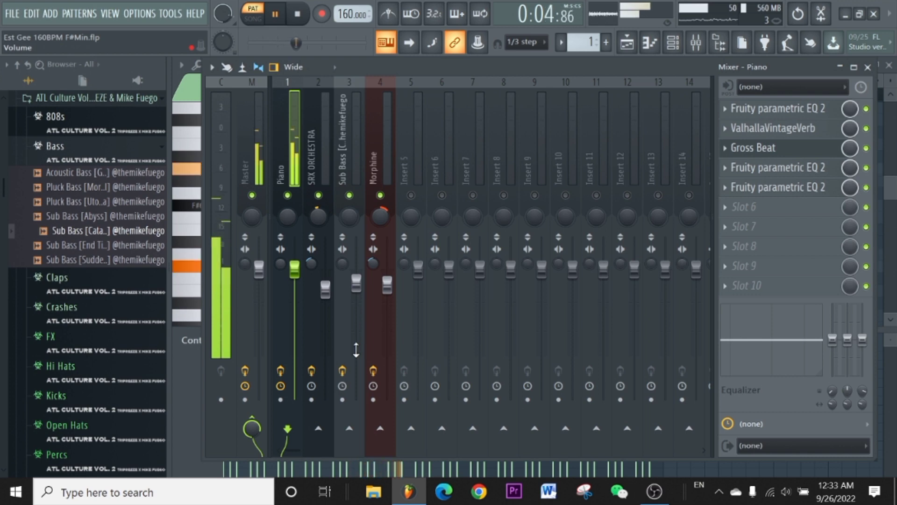
pyautogui.press('space')
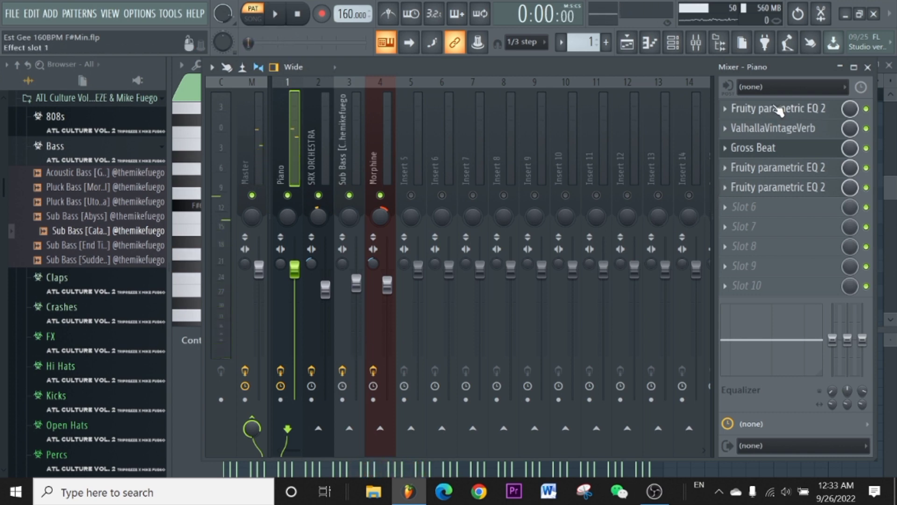
# Check the first Fruity parametric EQ 2 on the Piano track and set the ValhallaVintageVerb decay to 0.38 s
pyautogui.click(780, 111)
pyautogui.click(711, 203)
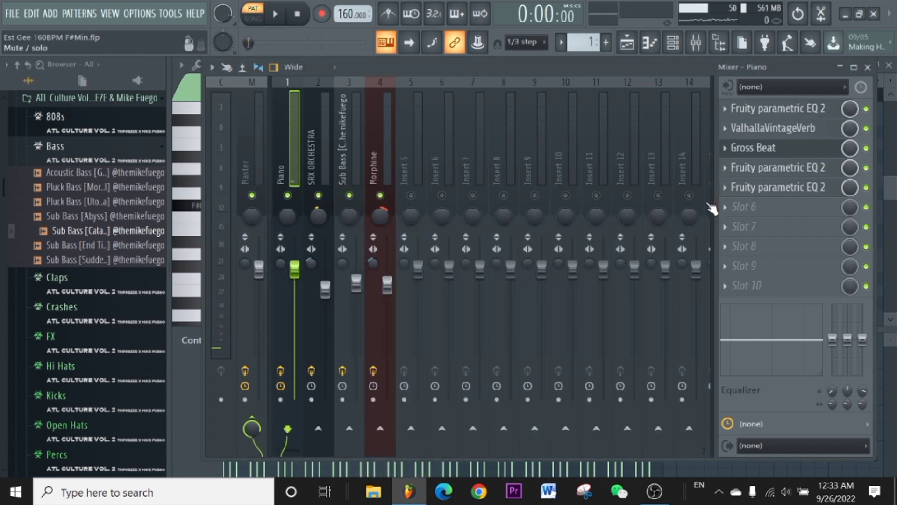
pyautogui.click(776, 128)
pyautogui.moveTo(622, 108); pyautogui.dragTo(627, 121)
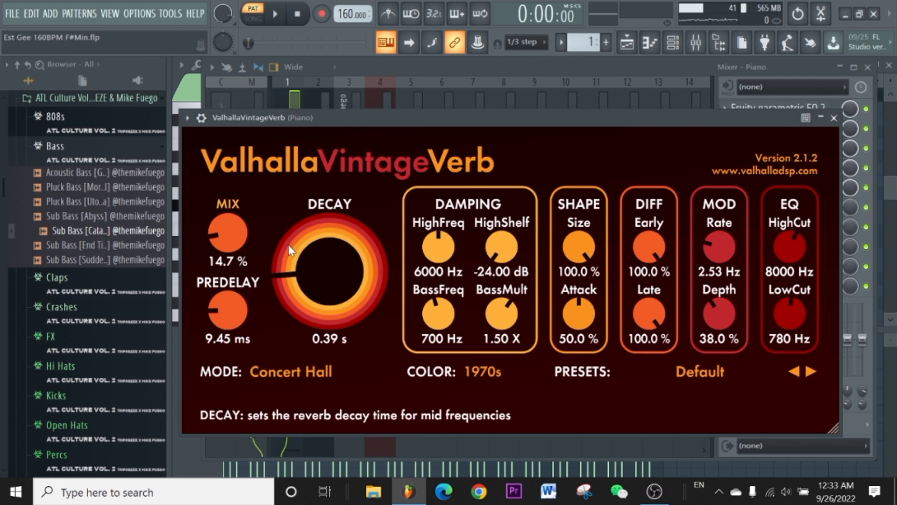
pyautogui.scroll(-1, 287, 245)
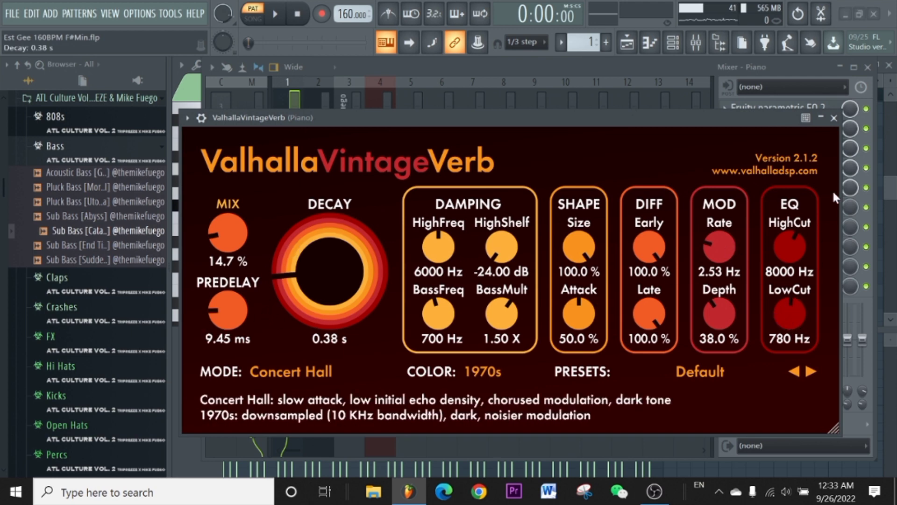
pyautogui.click(834, 118)
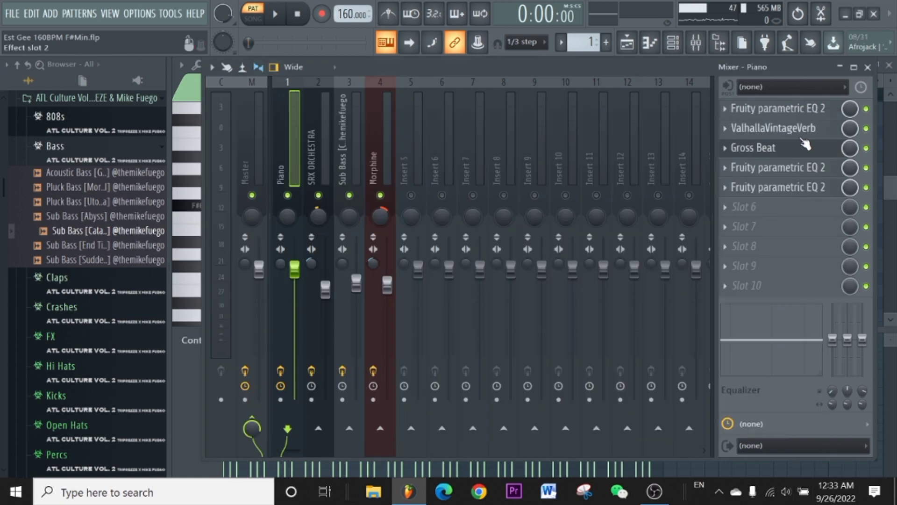
# Inspect the time and volume presets of Gross Beat on the Piano track and close the plugin
pyautogui.click(781, 150)
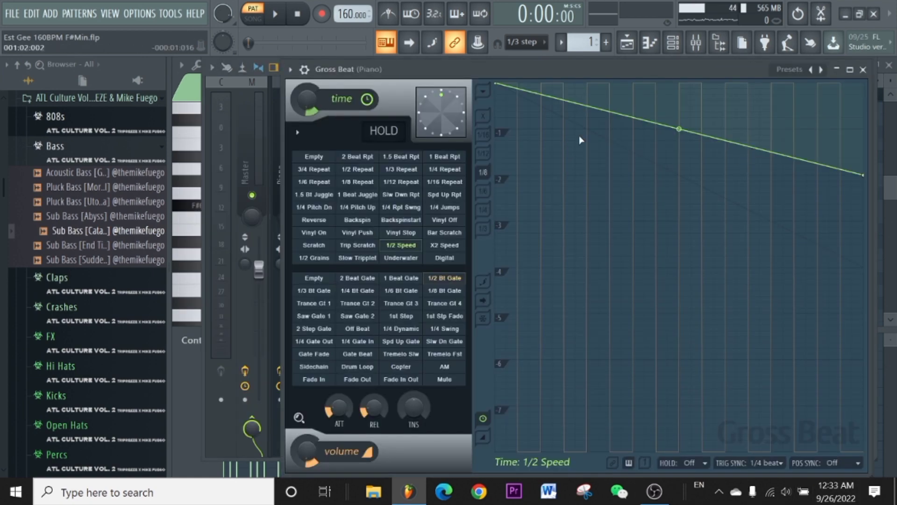
pyautogui.moveTo(514, 70)
pyautogui.mouseDown()
pyautogui.moveTo(479, 72)
pyautogui.moveTo(512, 65)
pyautogui.moveTo(503, 69)
pyautogui.mouseUp()
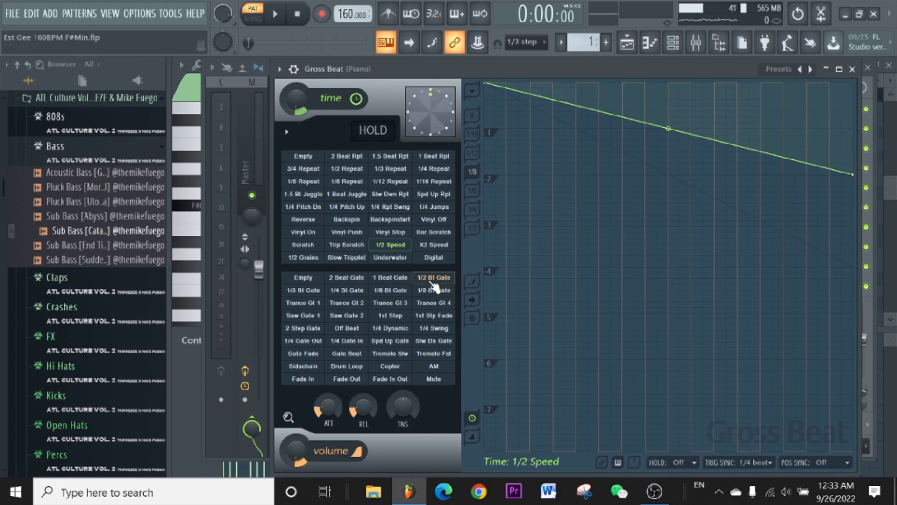
pyautogui.moveTo(422, 70); pyautogui.dragTo(431, 91)
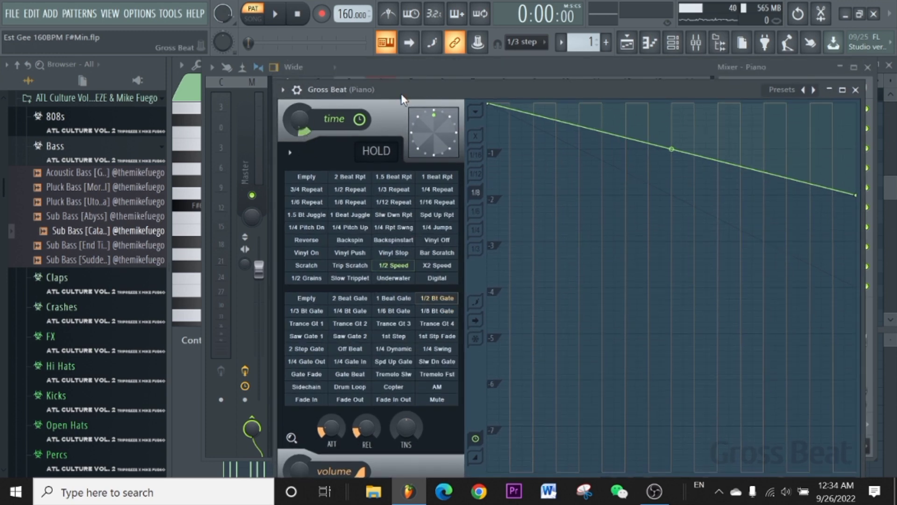
pyautogui.moveTo(401, 93); pyautogui.dragTo(399, 64)
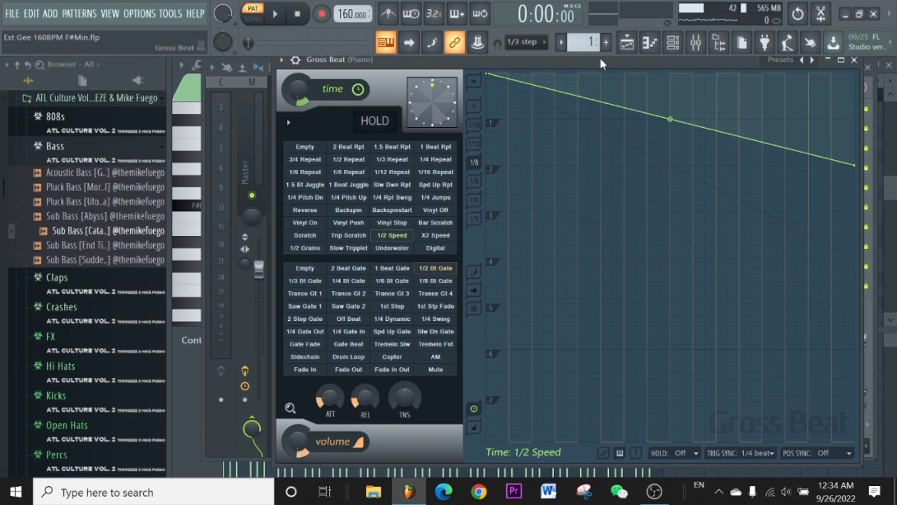
pyautogui.moveTo(613, 63); pyautogui.dragTo(565, 112)
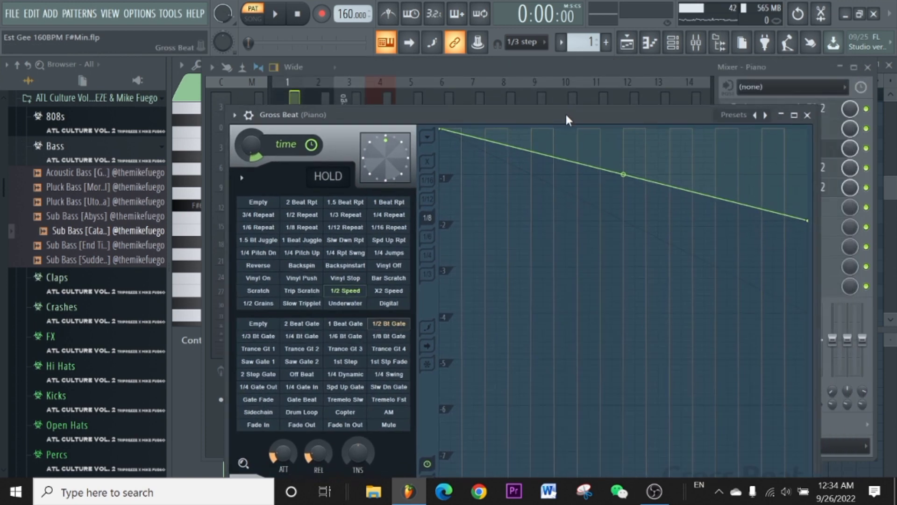
pyautogui.click(805, 114)
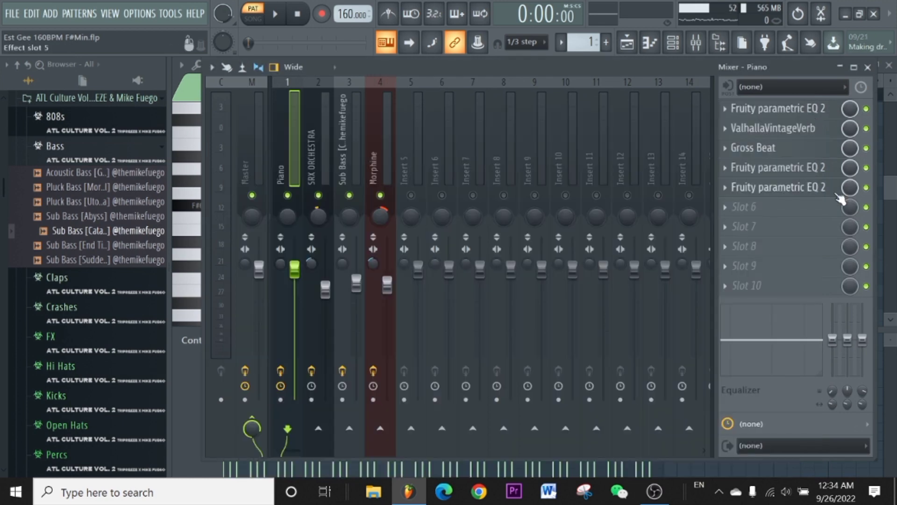
# Inspect the curves of the two Fruity parametric EQ 2 effects in slots 4 and 5 of the Piano track
pyautogui.click(815, 167)
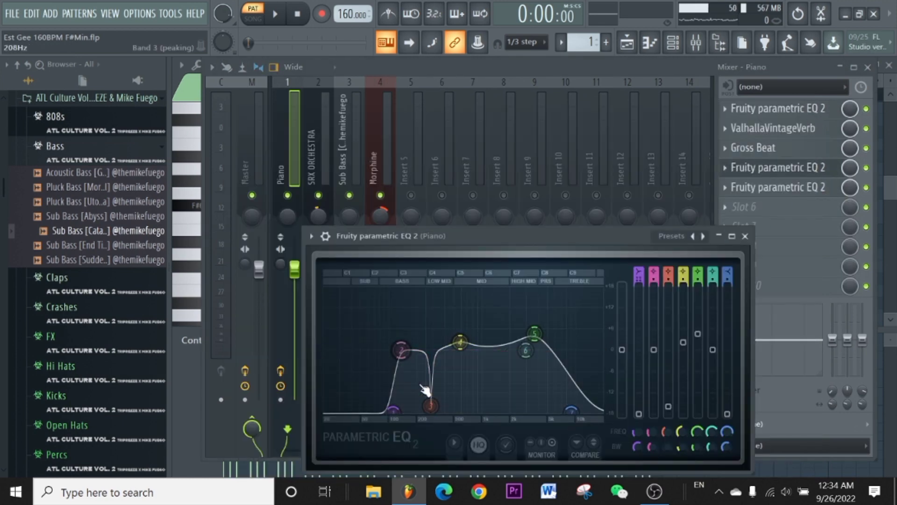
pyautogui.click(745, 236)
pyautogui.click(772, 188)
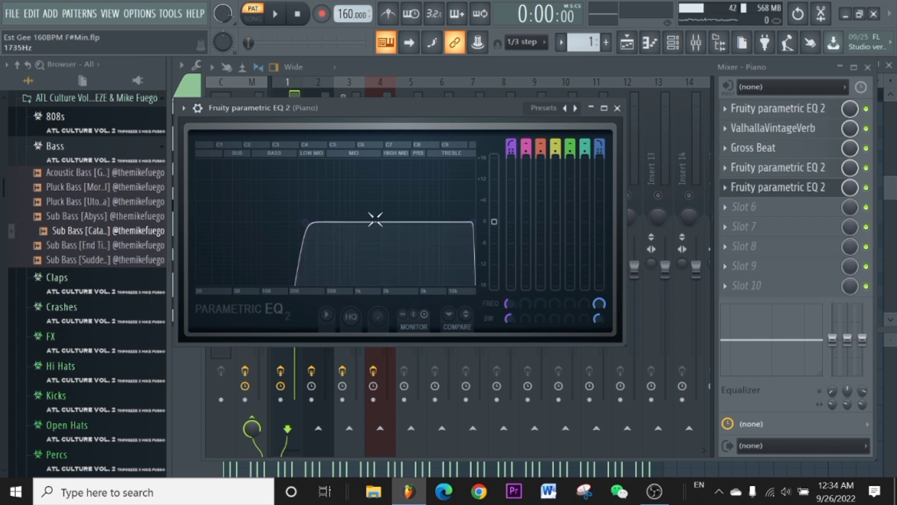
pyautogui.click(618, 108)
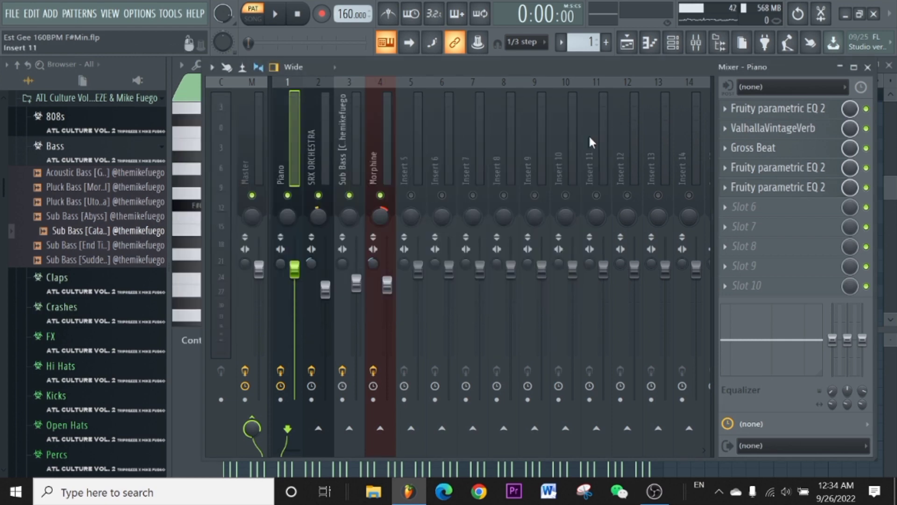
# Open the Morphine pattern from Track 4 of the playlist in the piano roll
pyautogui.click(627, 43)
pyautogui.scroll(3, 410, 93)
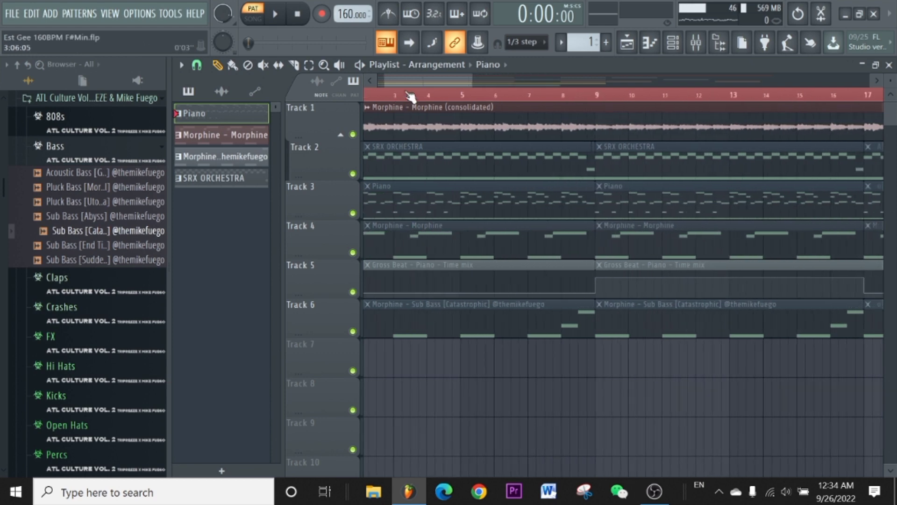
pyautogui.scroll(-3, 436, 150)
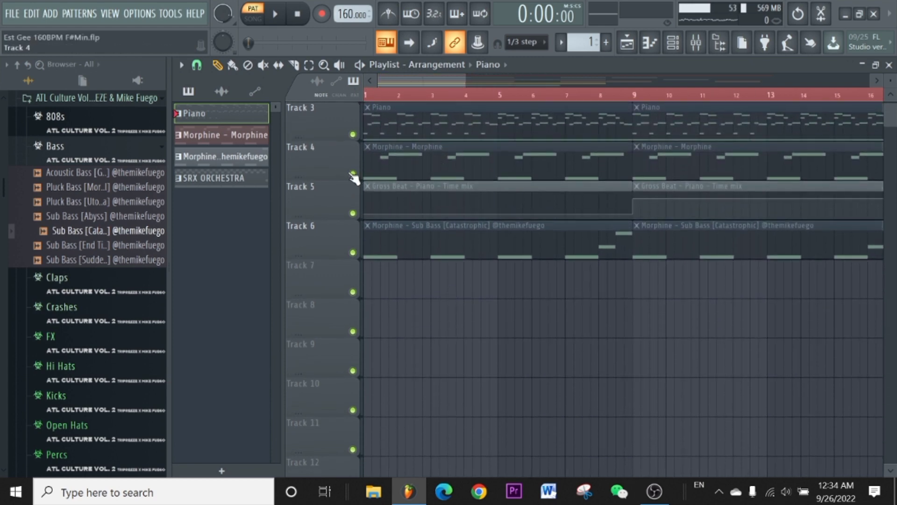
pyautogui.doubleClick(417, 160)
pyautogui.scroll(-2, 464, 89)
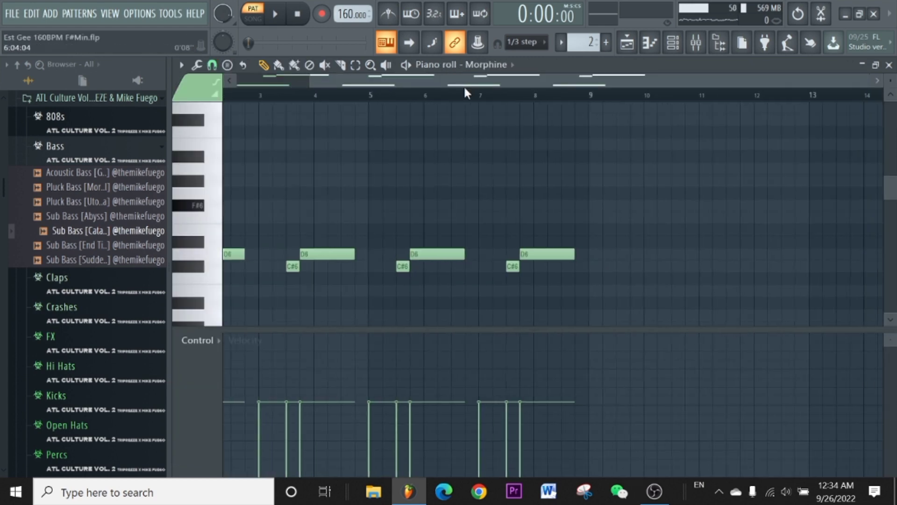
# Check the Morphine synth's program in its presets library, close the synth, and examine the pattern's low notes
pyautogui.click(486, 66)
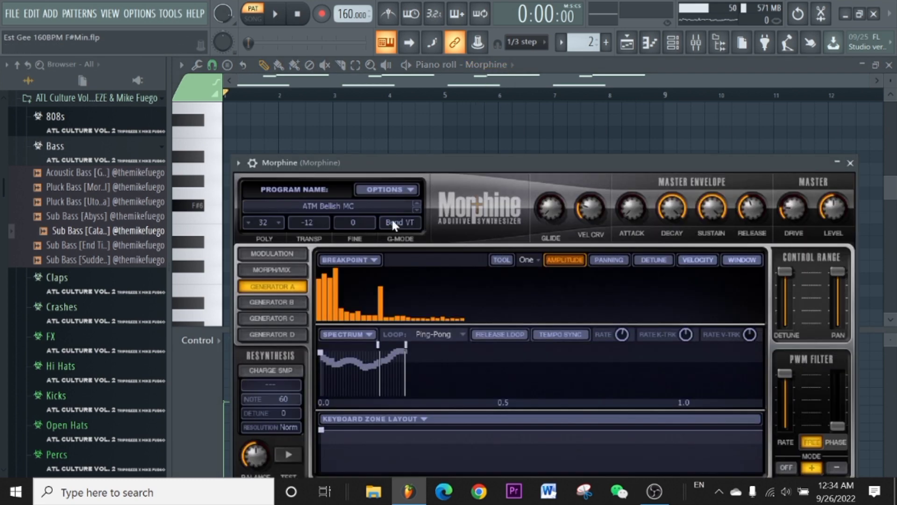
pyautogui.click(322, 210)
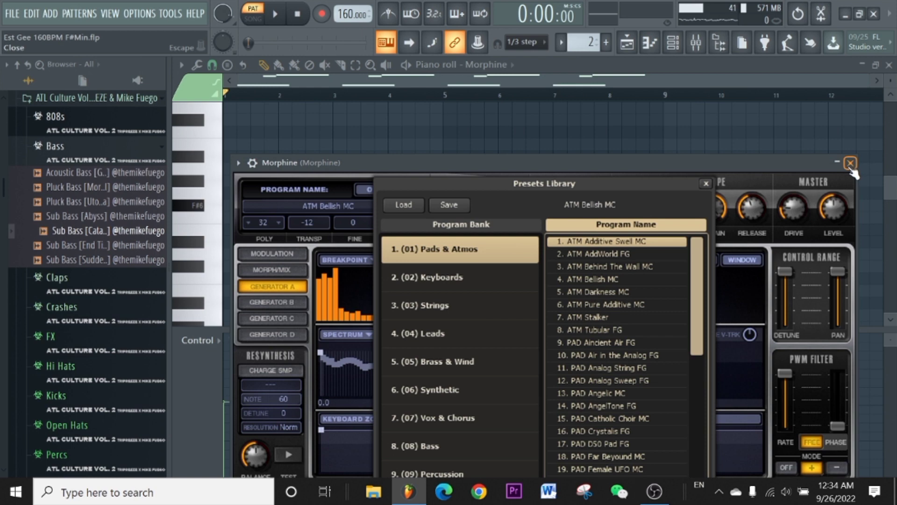
pyautogui.click(851, 164)
pyautogui.scroll(-5, 302, 112)
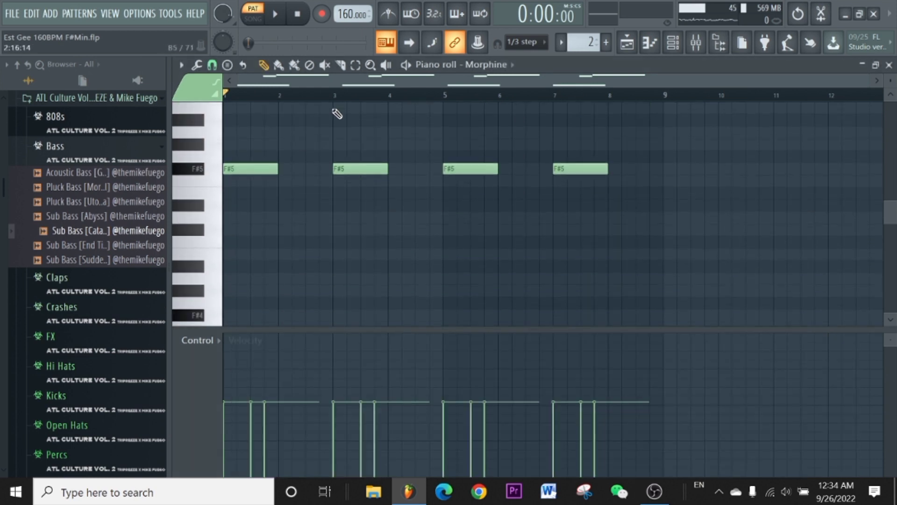
# Examine the note layout of the Morphine pattern and audition the F#5 note at the start of bar 1
pyautogui.scroll(3, 271, 94)
pyautogui.scroll(4, 258, 118)
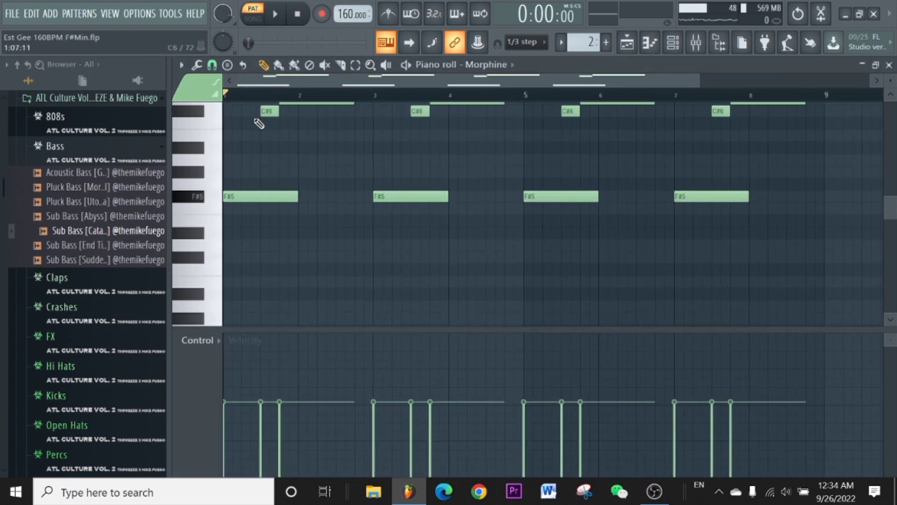
pyautogui.scroll(-3, 294, 103)
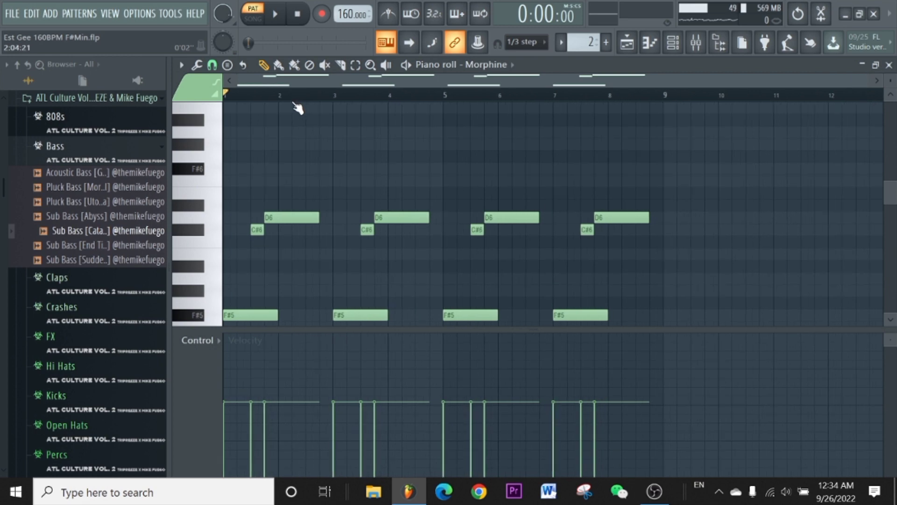
pyautogui.scroll(-3, 283, 148)
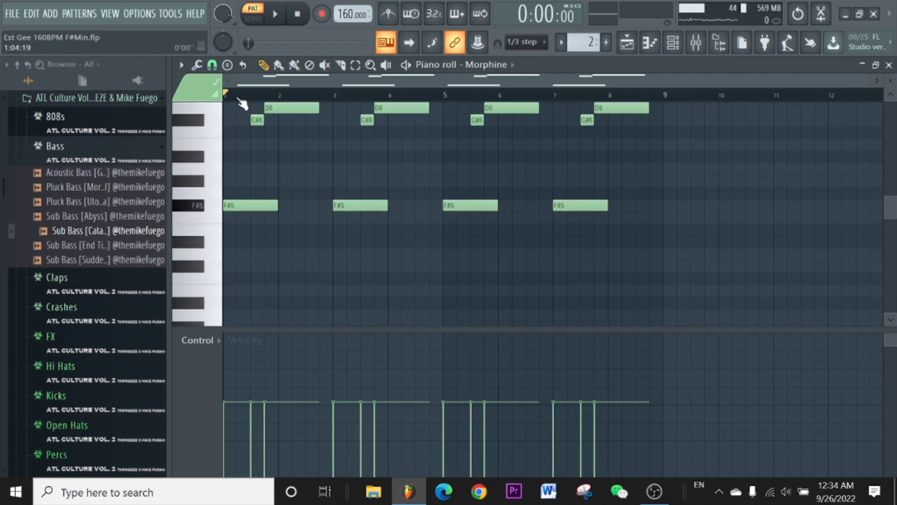
pyautogui.scroll(3, 242, 101)
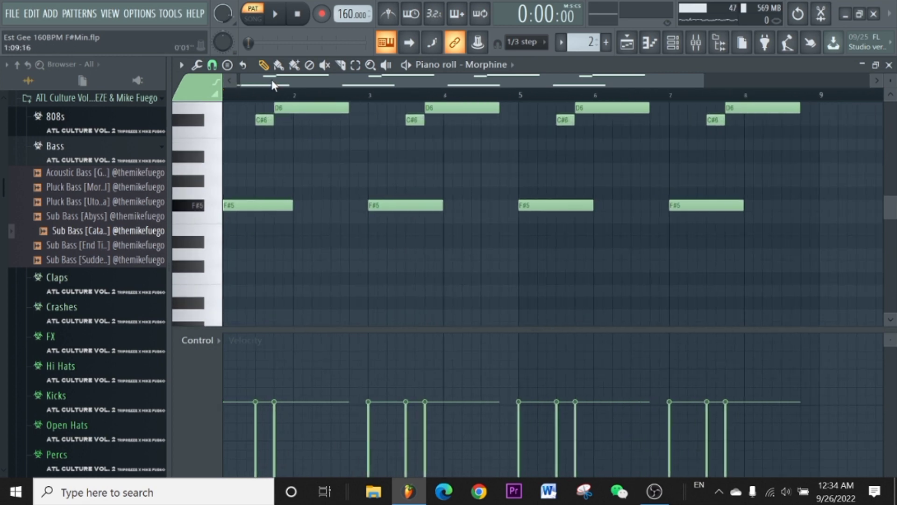
pyautogui.click(248, 207)
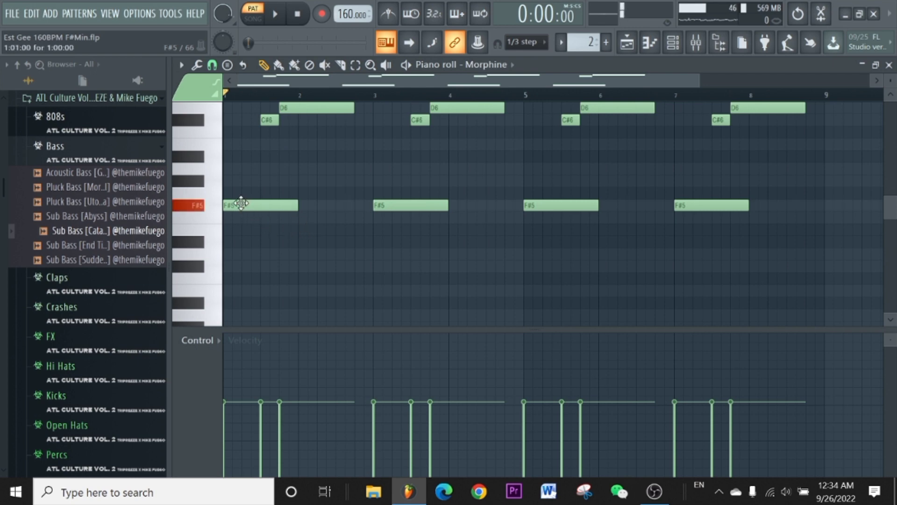
pyautogui.scroll(1, 296, 187)
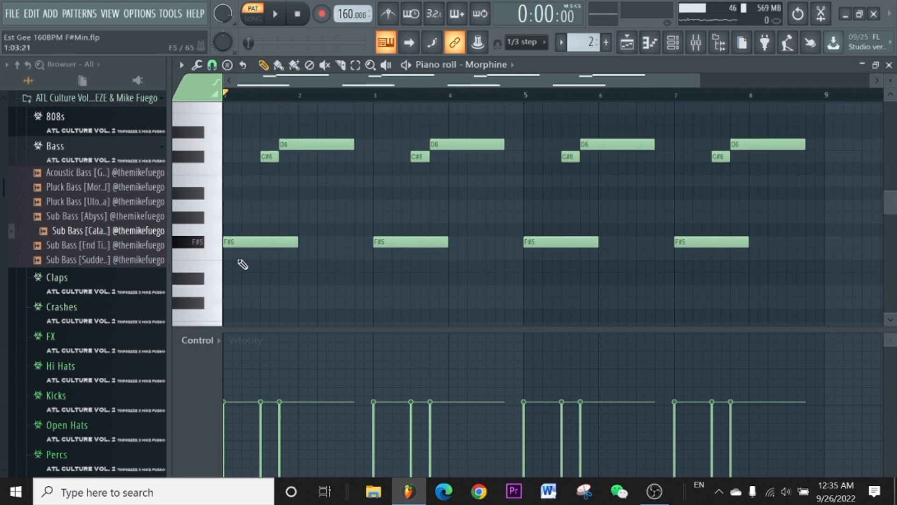
pyautogui.click(243, 244)
pyautogui.click(232, 242)
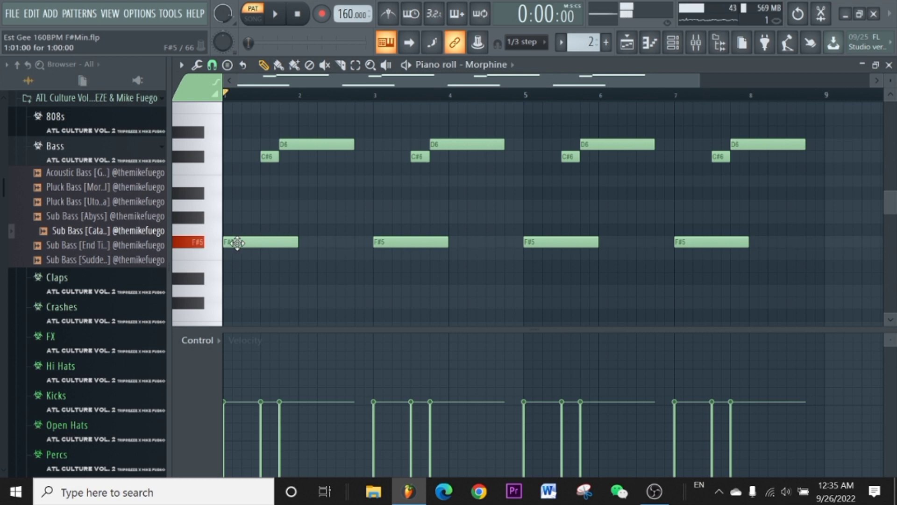
# Audition the short C#6 note and the long D6 note of the first Morphine phrase
pyautogui.scroll(2, 240, 97)
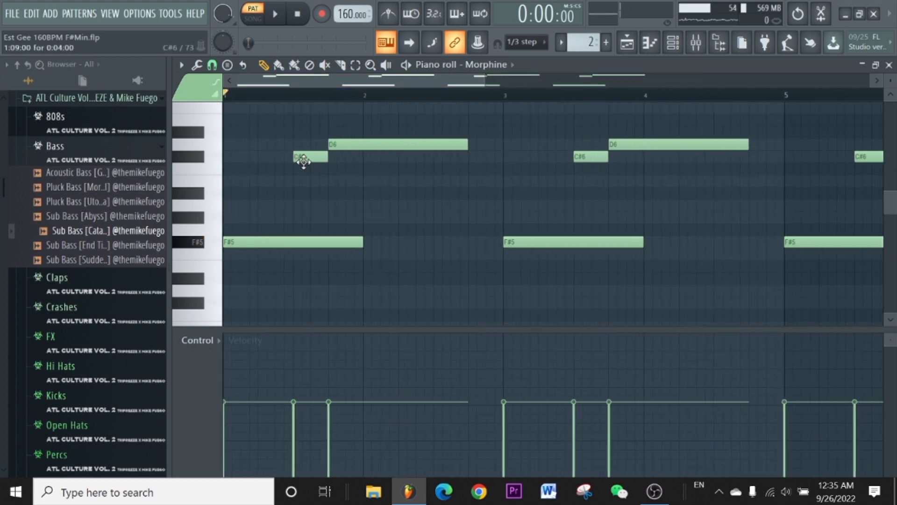
pyautogui.click(306, 159)
pyautogui.click(311, 156)
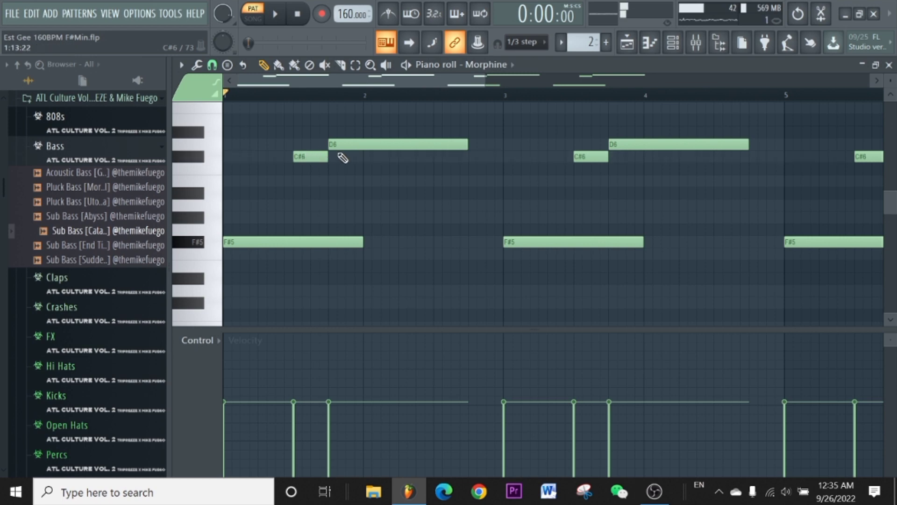
pyautogui.click(331, 143)
pyautogui.click(310, 160)
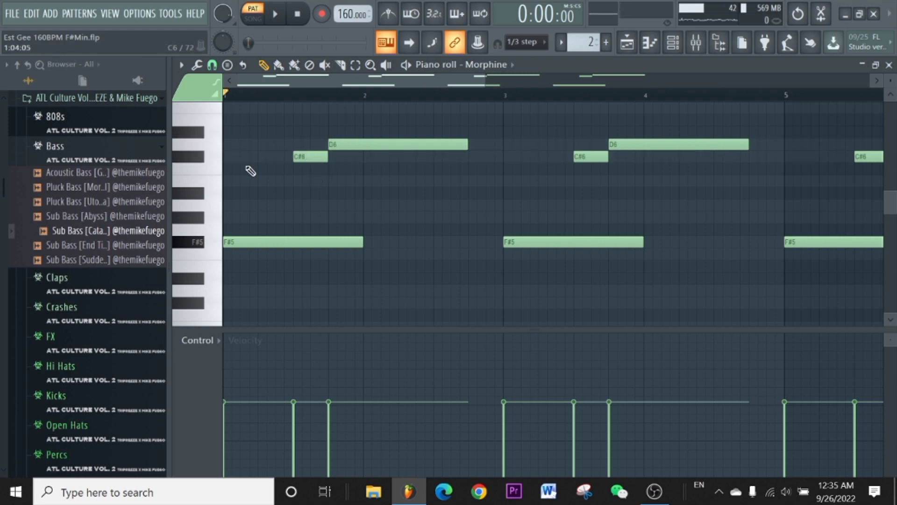
# Review how the three-note Morphine phrase repeats across the eight bars, play the pattern through and stop playback
pyautogui.scroll(-2, 360, 97)
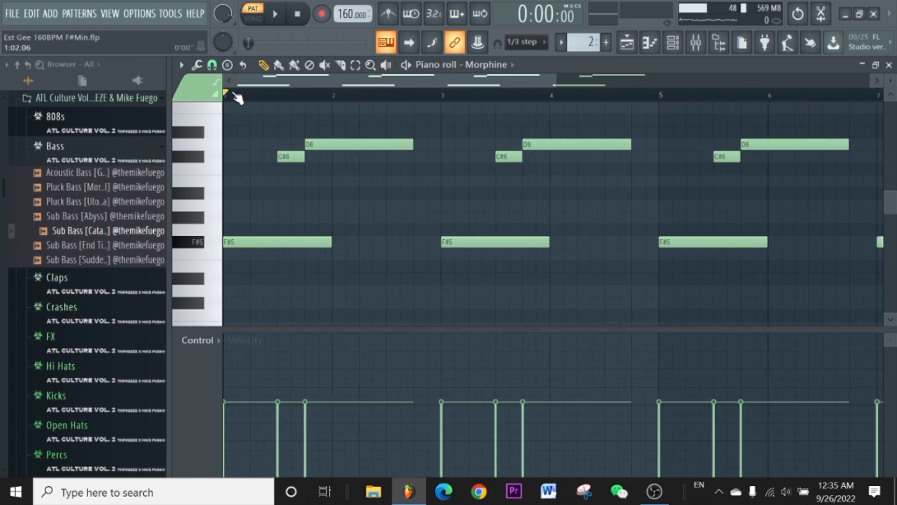
pyautogui.scroll(-3, 262, 98)
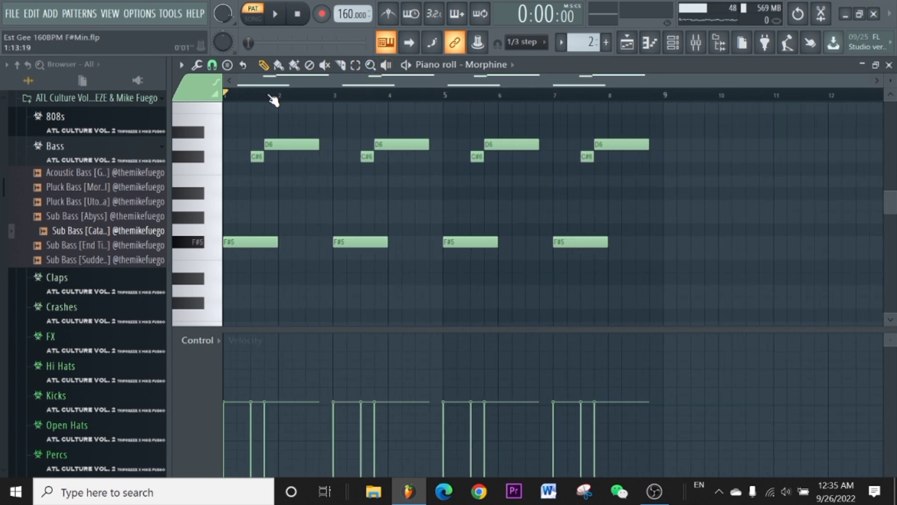
pyautogui.scroll(4, 306, 137)
pyautogui.scroll(-3, 302, 139)
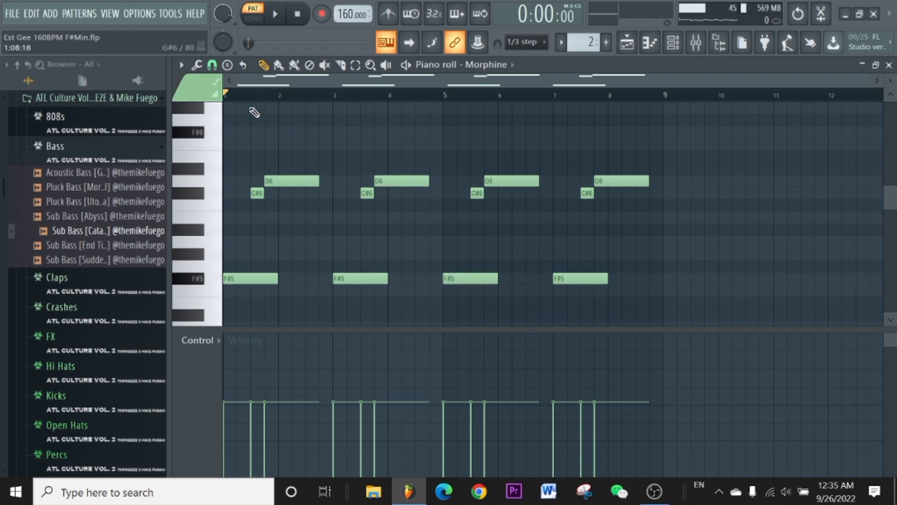
pyautogui.scroll(1, 243, 99)
pyautogui.scroll(1, 263, 86)
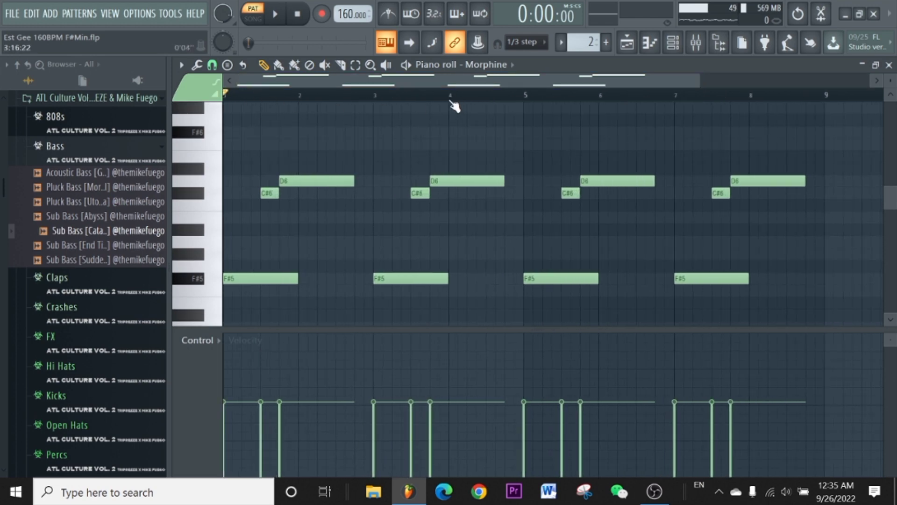
pyautogui.scroll(-1, 452, 102)
pyautogui.scroll(2, 246, 98)
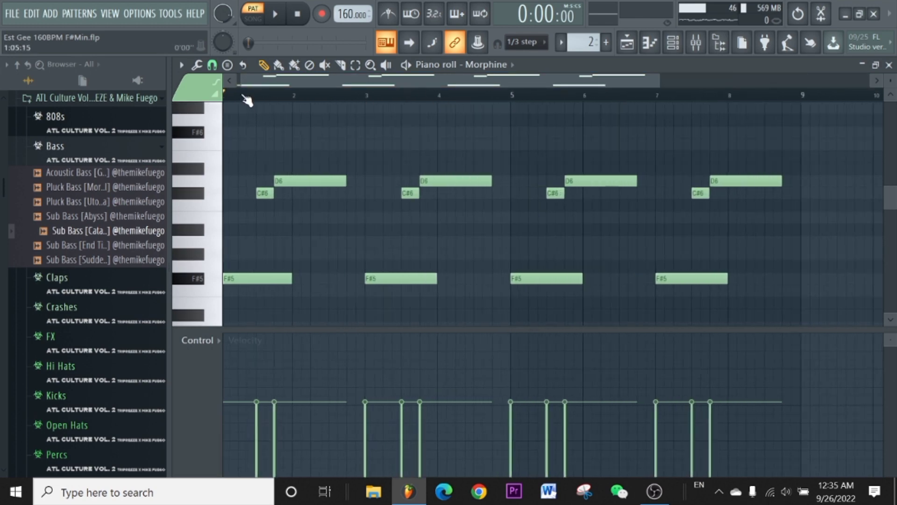
pyautogui.press('space')
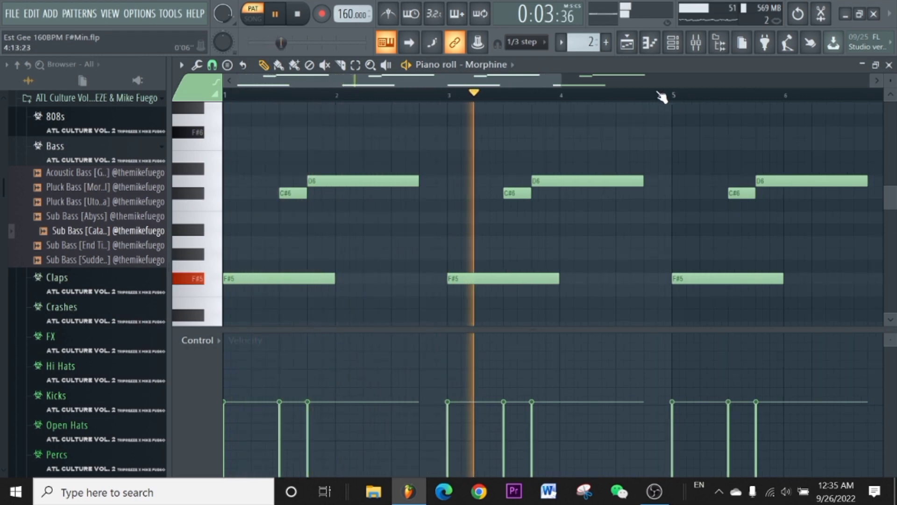
pyautogui.scroll(-3, 662, 96)
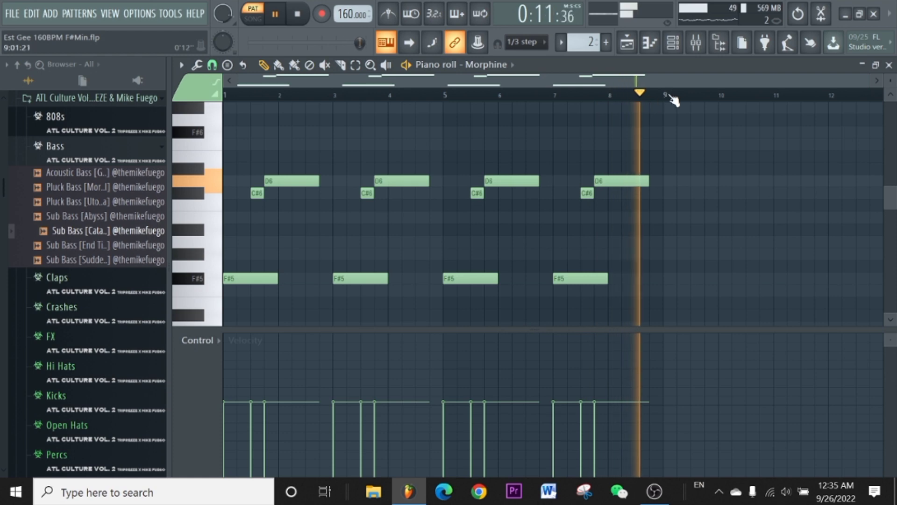
pyautogui.press('space')
# Show the mixer and play the Morphine pattern briefly to check the signal on its track
pyautogui.click(696, 43)
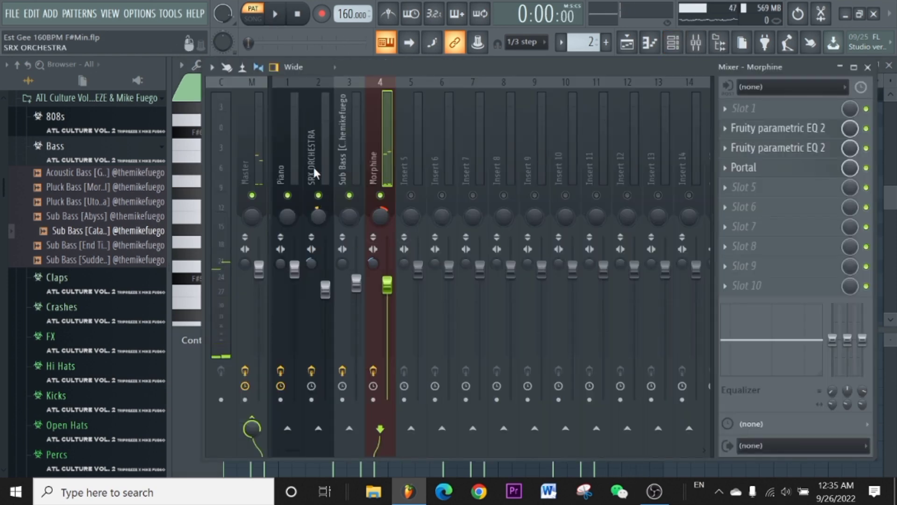
pyautogui.press('space')
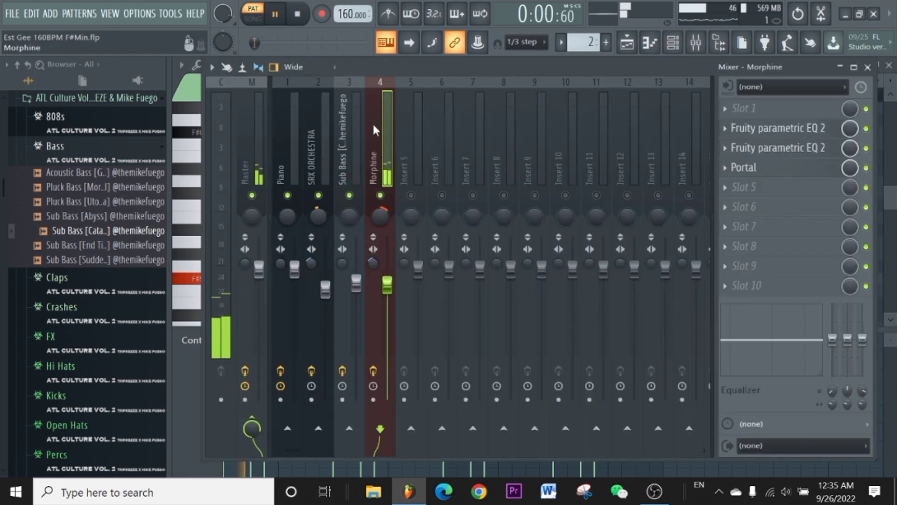
pyautogui.press('space')
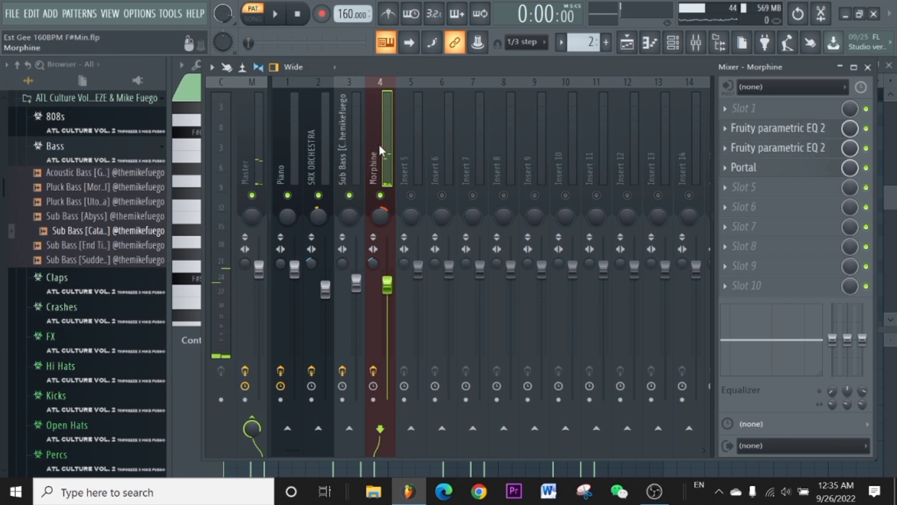
# Inspect the curves of the two Fruity parametric EQ 2 effects in slots 2 and 3 of the Morphine track
pyautogui.click(791, 127)
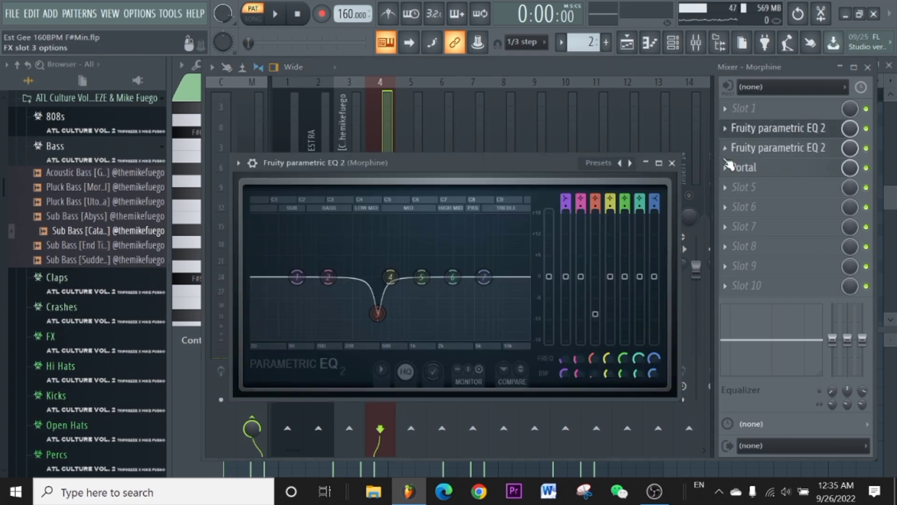
pyautogui.click(672, 163)
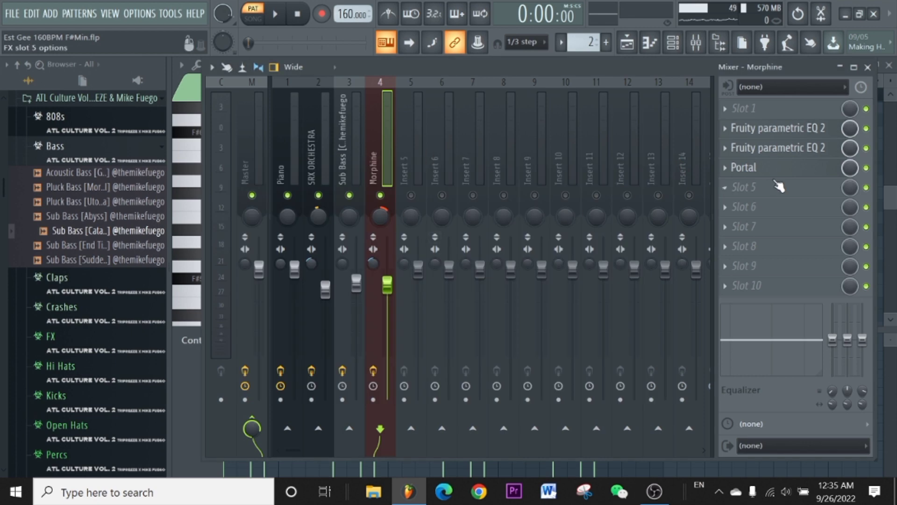
pyautogui.click(785, 148)
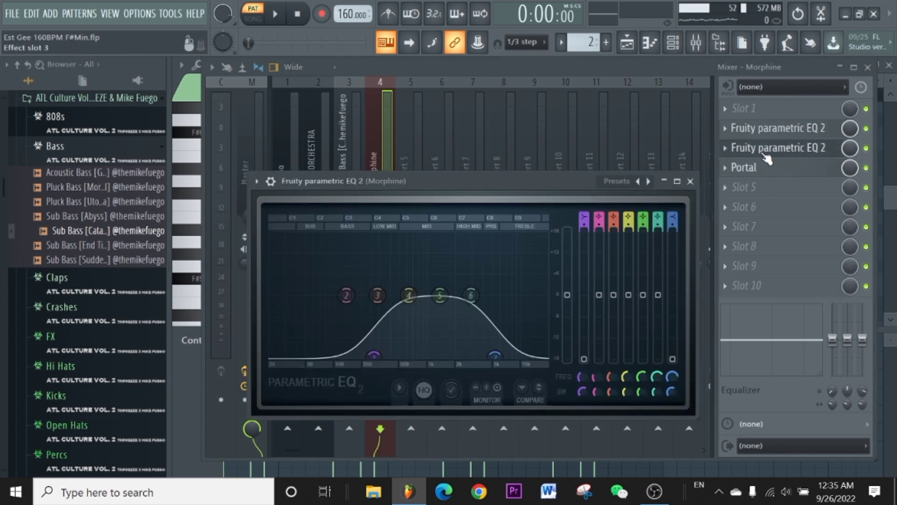
pyautogui.click(766, 149)
pyautogui.click(765, 149)
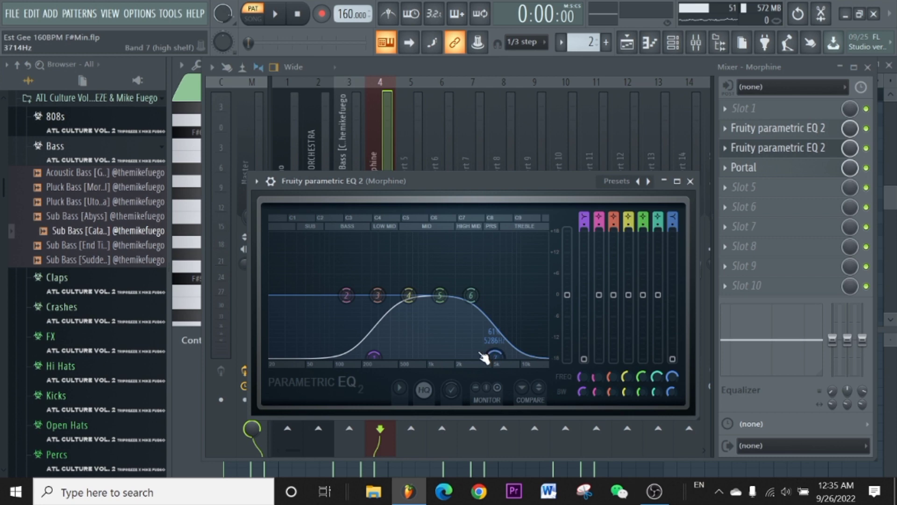
pyautogui.click(797, 141)
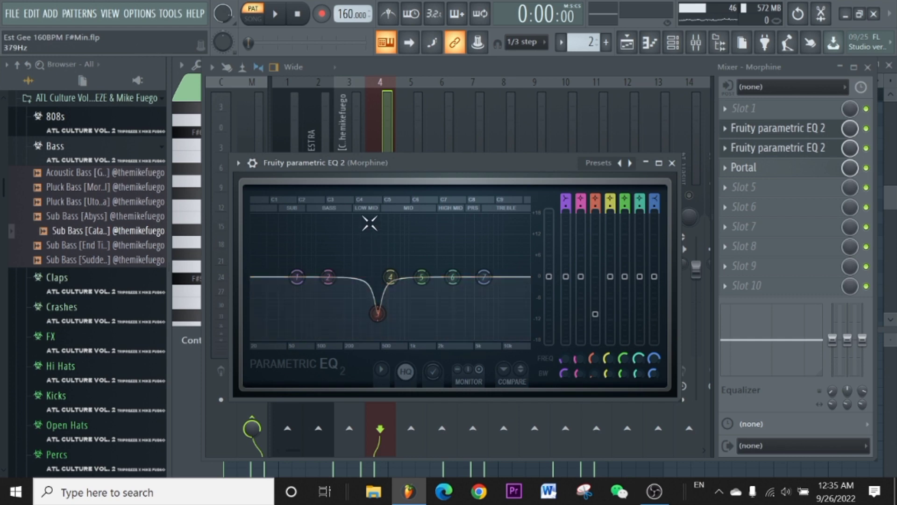
pyautogui.moveTo(426, 192); pyautogui.dragTo(458, 172)
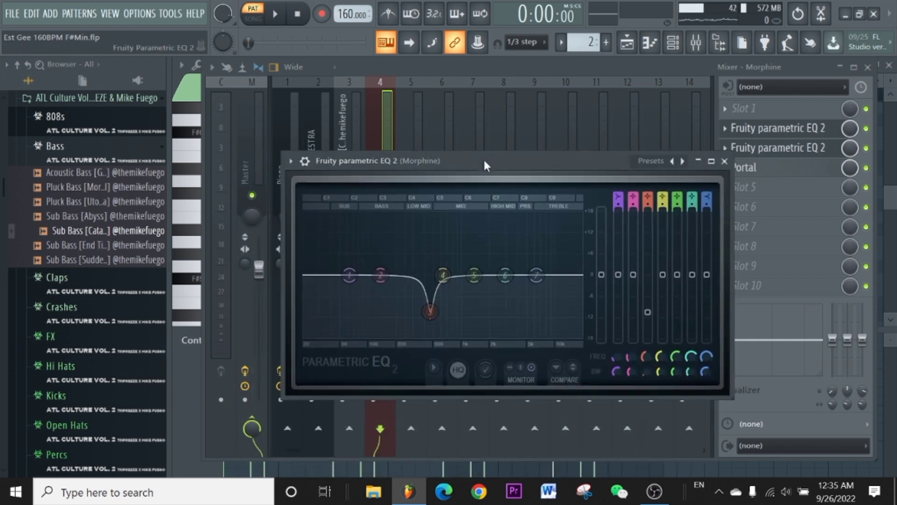
pyautogui.click(708, 145)
# Inspect Portal's Partial Divide preset and dry/wet mix on the Morphine track and close the plugin
pyautogui.click(731, 172)
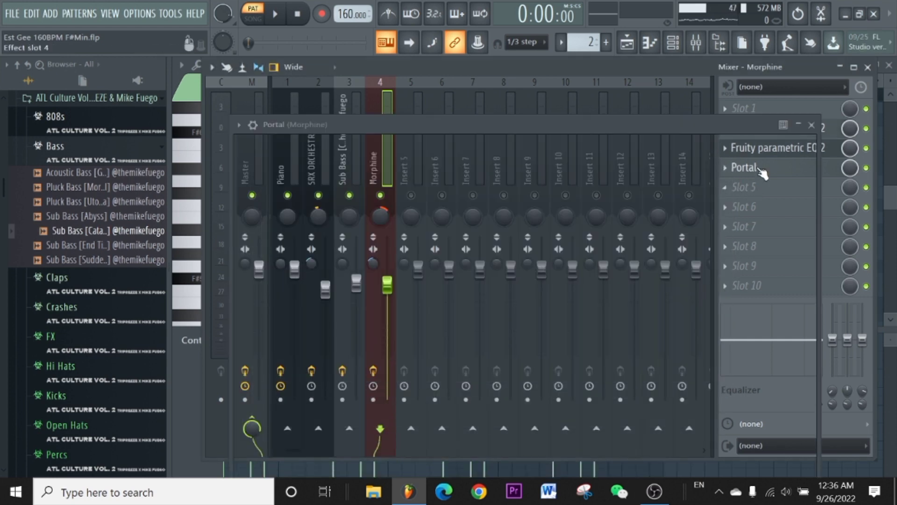
pyautogui.moveTo(632, 124); pyautogui.dragTo(629, 86)
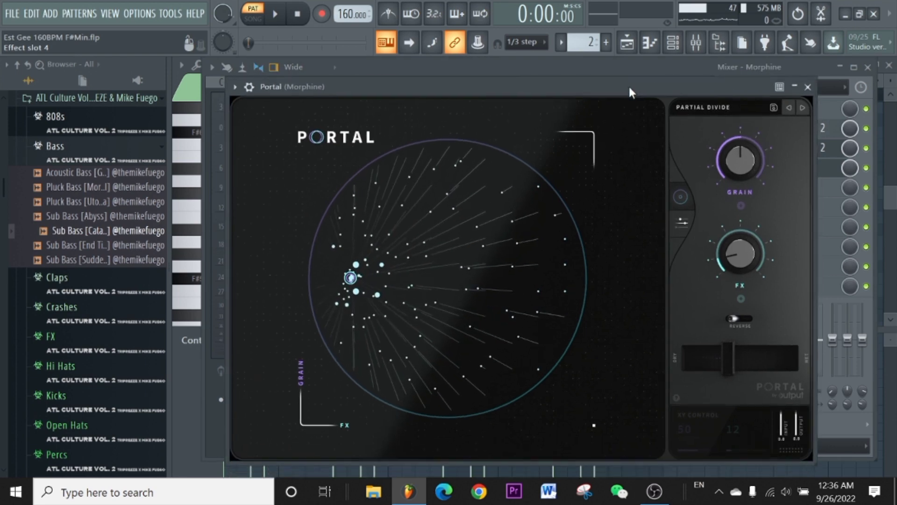
pyautogui.click(706, 107)
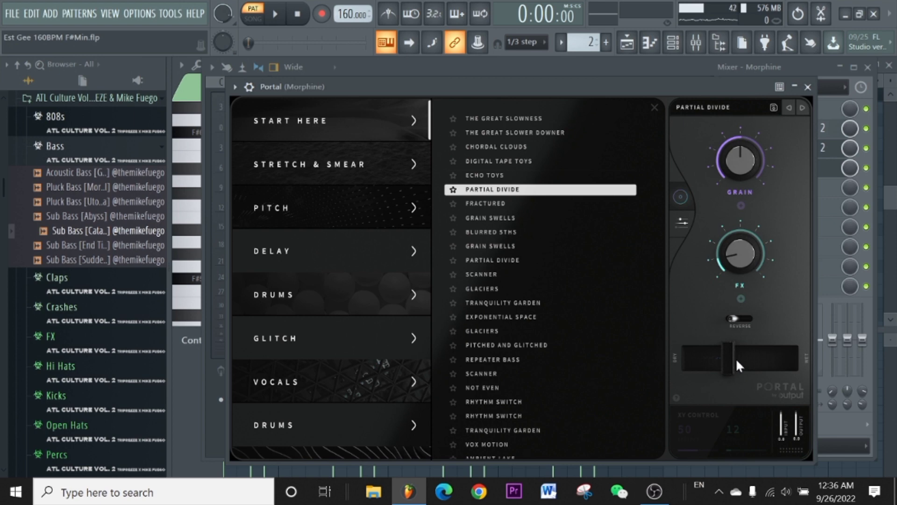
pyautogui.moveTo(735, 357); pyautogui.dragTo(737, 358)
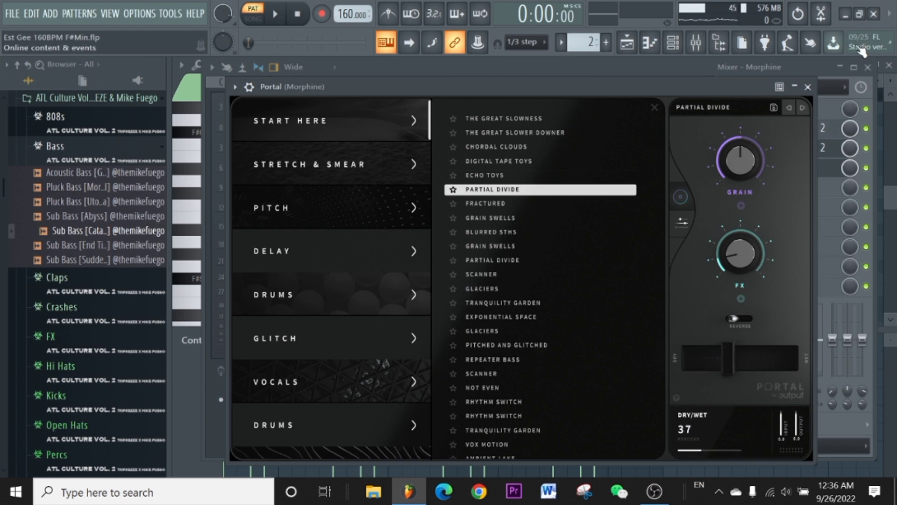
pyautogui.click(808, 87)
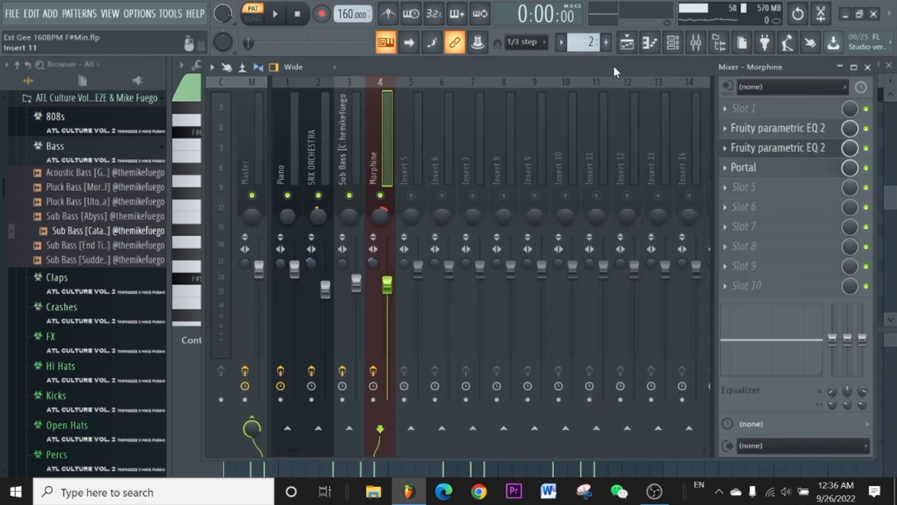
# Open the SRX ORCHESTRA pattern from Track 2 of the playlist in the piano roll and show its synth
pyautogui.click(627, 42)
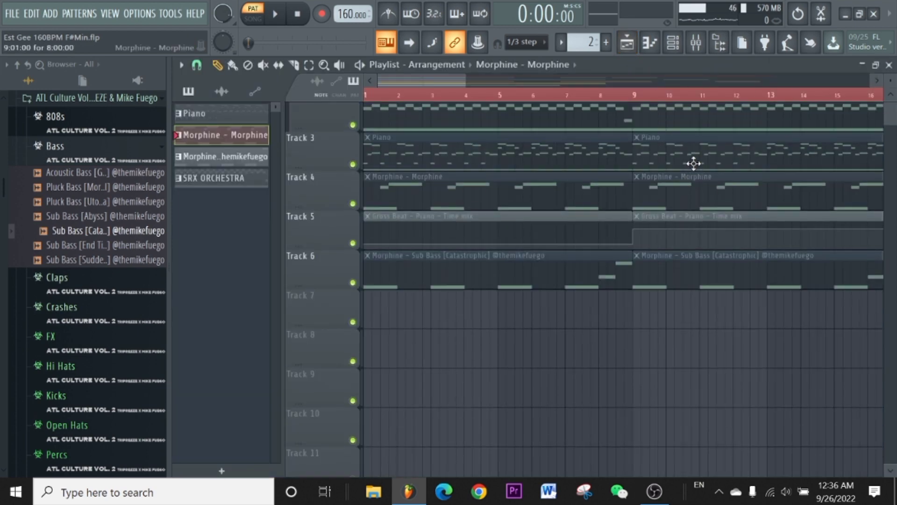
pyautogui.scroll(2, 694, 163)
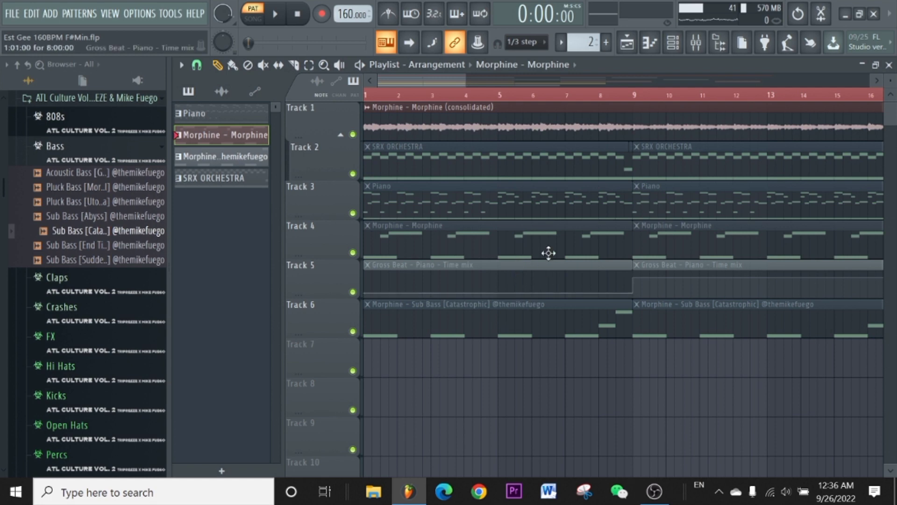
pyautogui.doubleClick(419, 170)
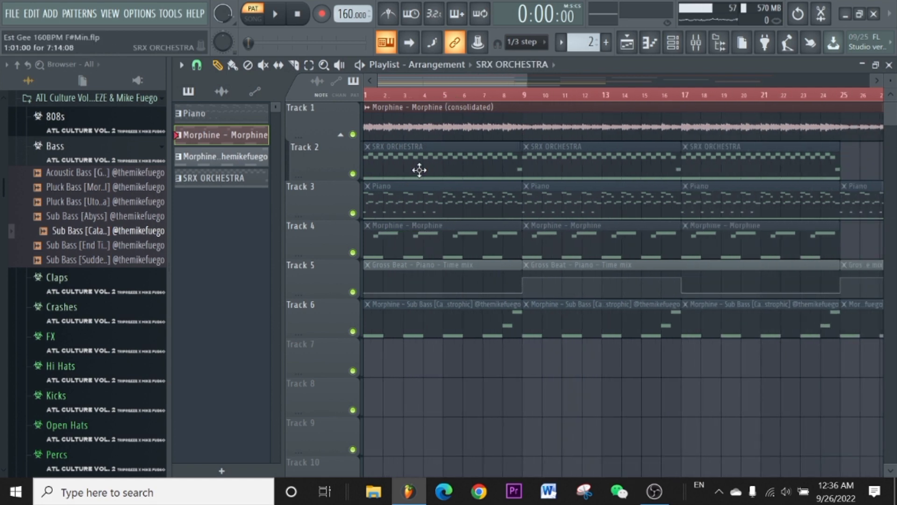
pyautogui.click(499, 71)
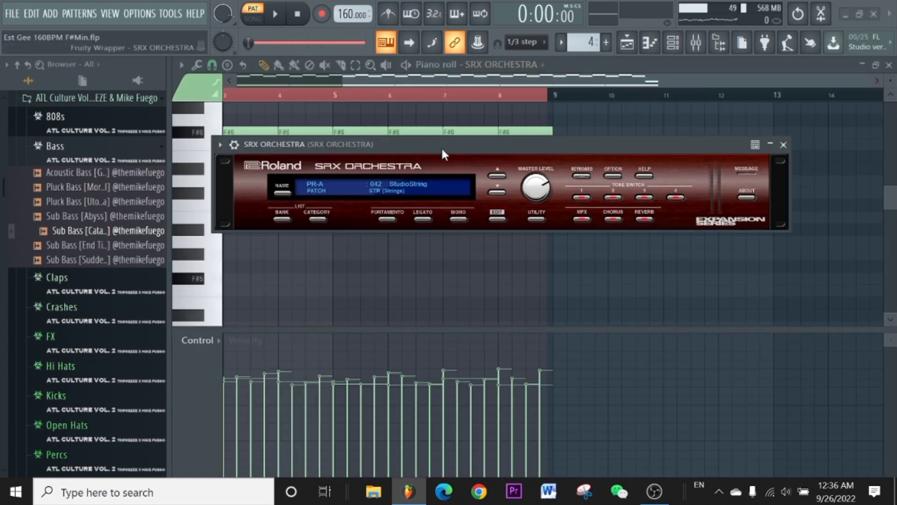
# Show the patch bank list of the SRX ORCHESTRA synth for its StudioString patch and close the synth
pyautogui.click(423, 194)
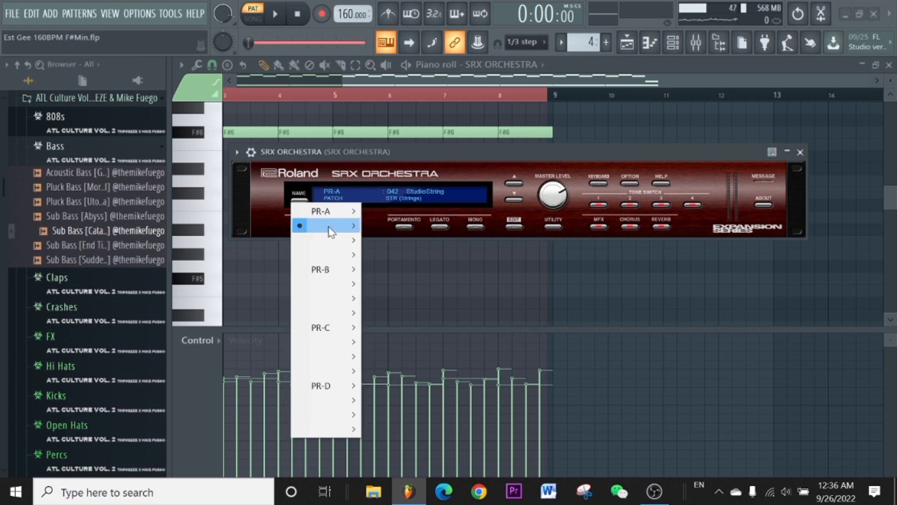
pyautogui.moveTo(327, 227)
pyautogui.click(801, 154)
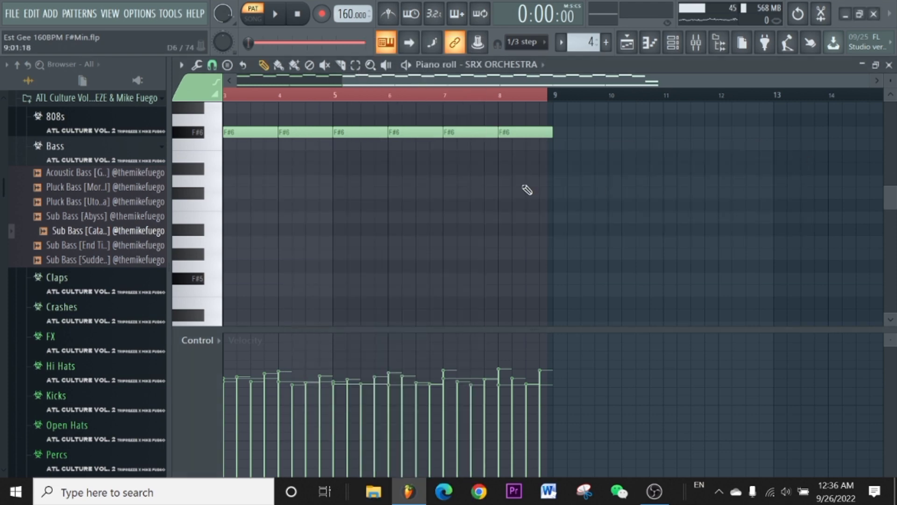
# Play the SRX ORCHESTRA pattern from its first bar in the piano roll and stop it near the end
pyautogui.scroll(4, 420, 187)
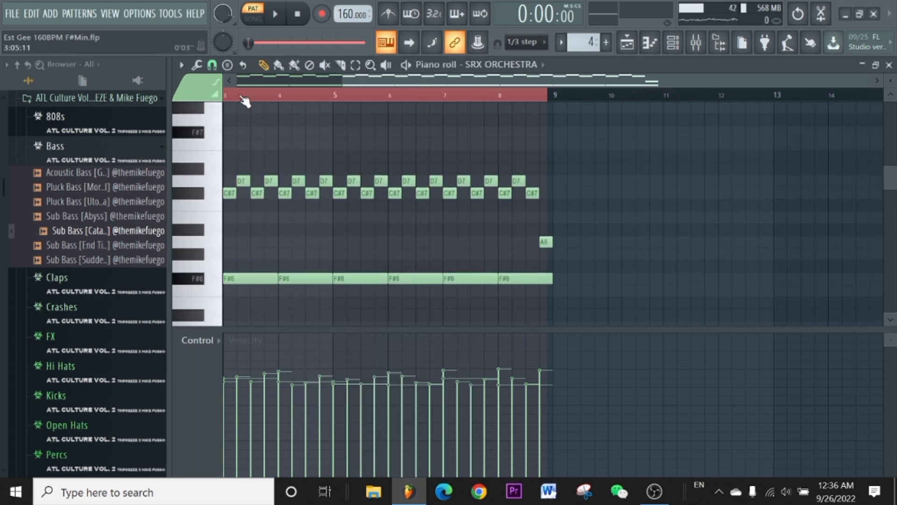
pyautogui.hscroll(-3, 244, 101)
pyautogui.press('space')
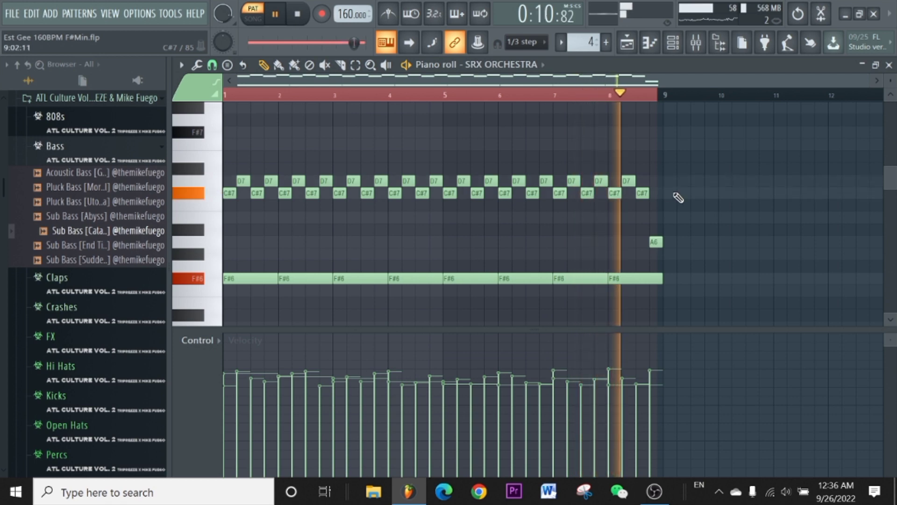
pyautogui.press('space')
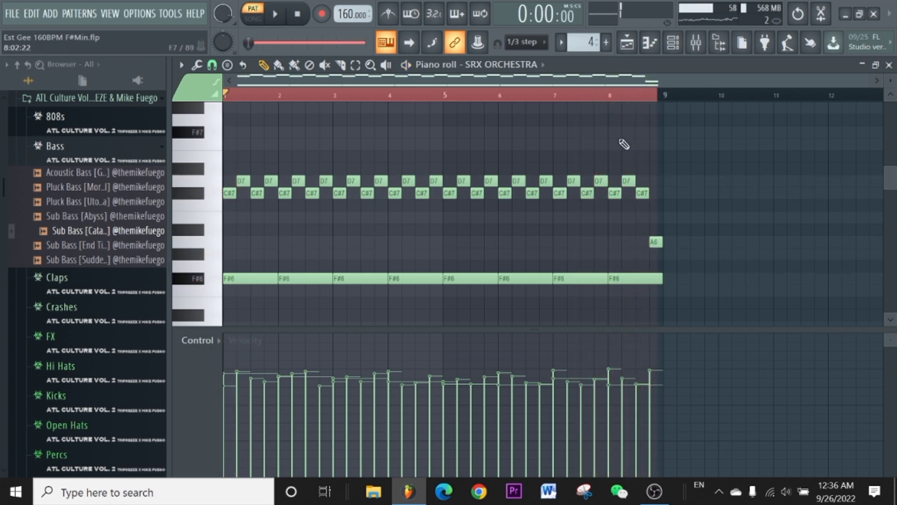
# Examine the alternating C#7 and D7 notes and the sustained F#6 notes of the SRX ORCHESTRA pattern
pyautogui.click(629, 47)
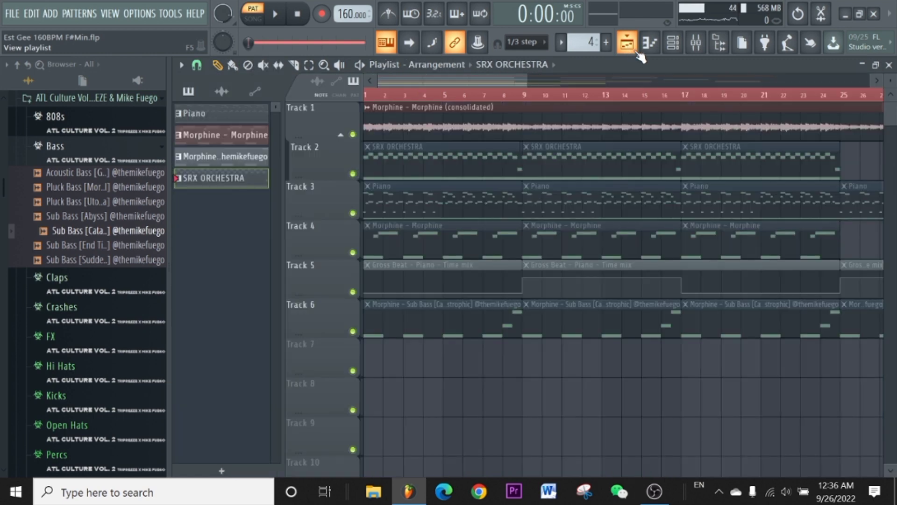
pyautogui.click(626, 49)
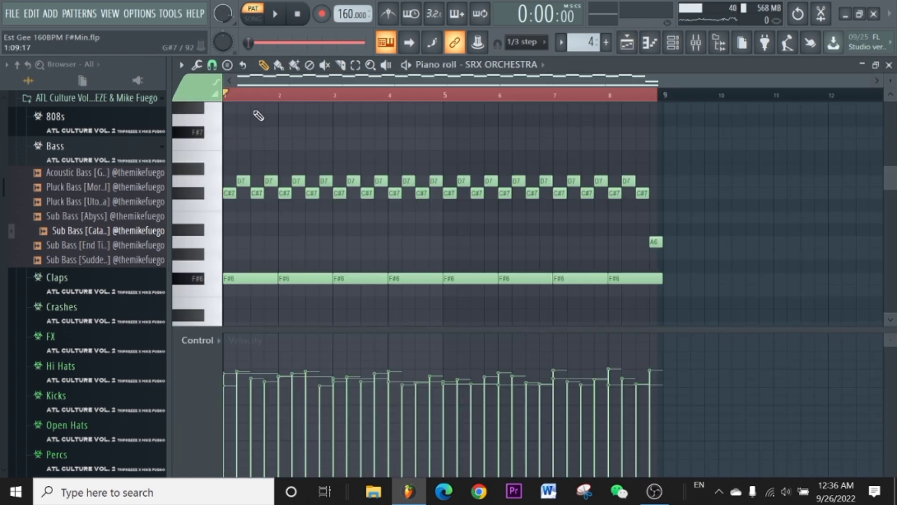
pyautogui.scroll(4, 258, 98)
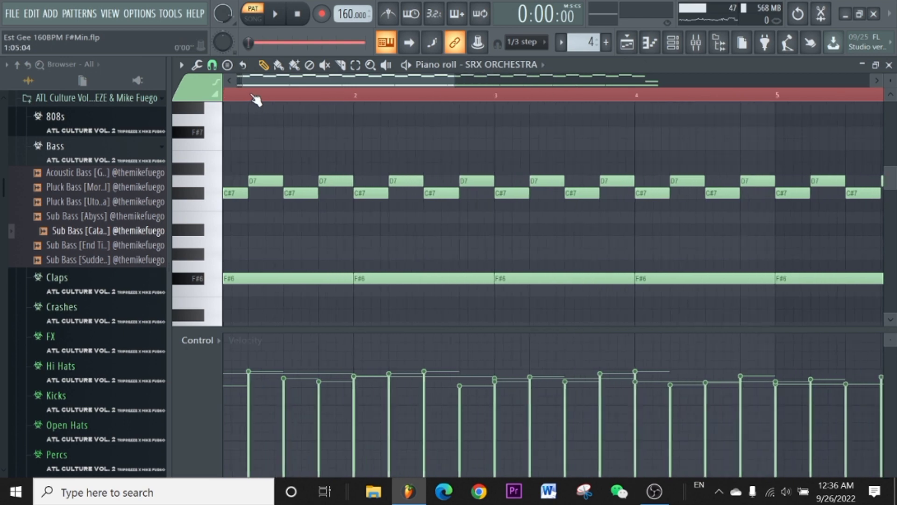
pyautogui.scroll(1, 257, 98)
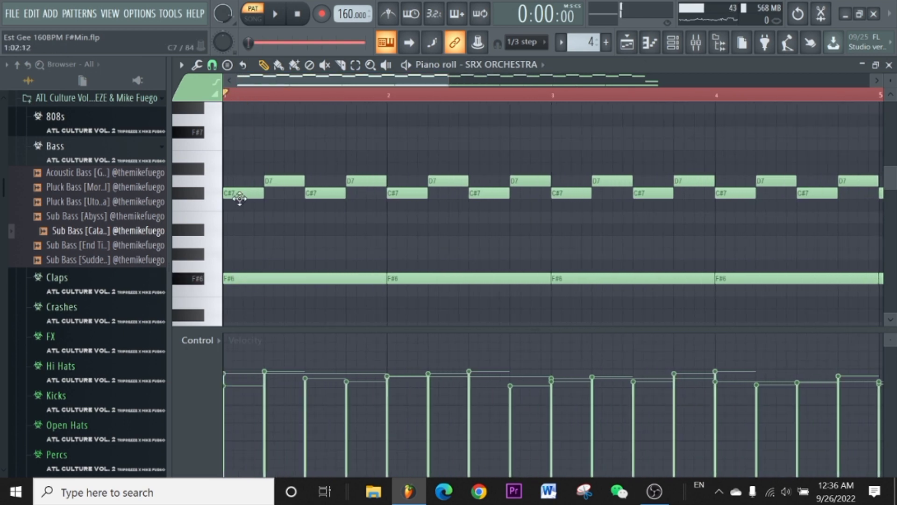
pyautogui.scroll(-4, 392, 103)
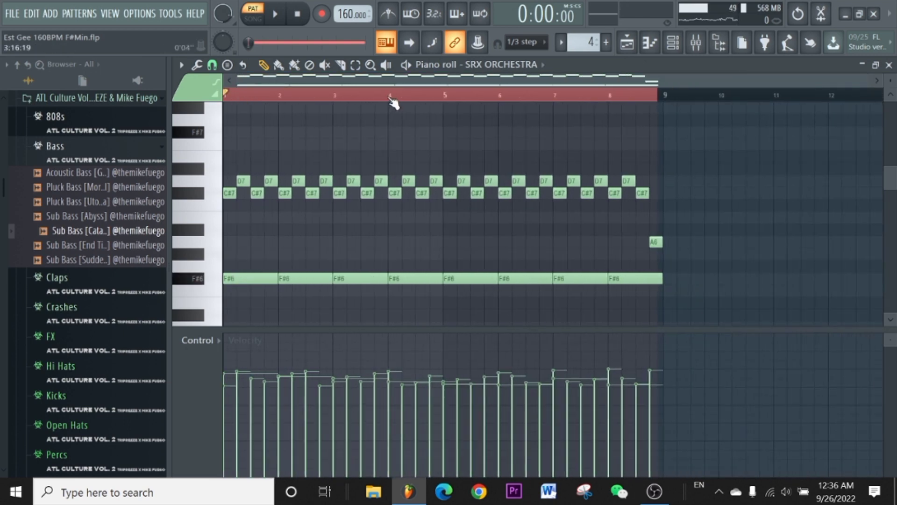
pyautogui.scroll(3, 262, 101)
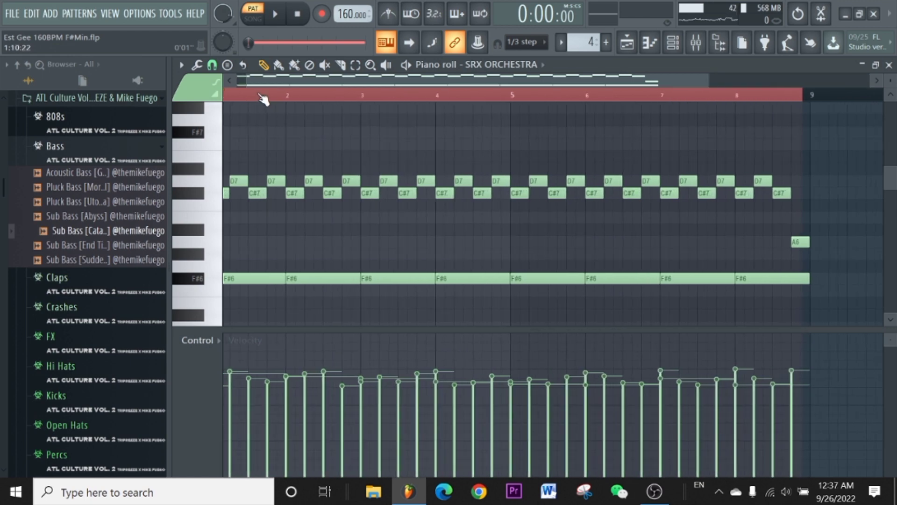
pyautogui.scroll(-3, 243, 104)
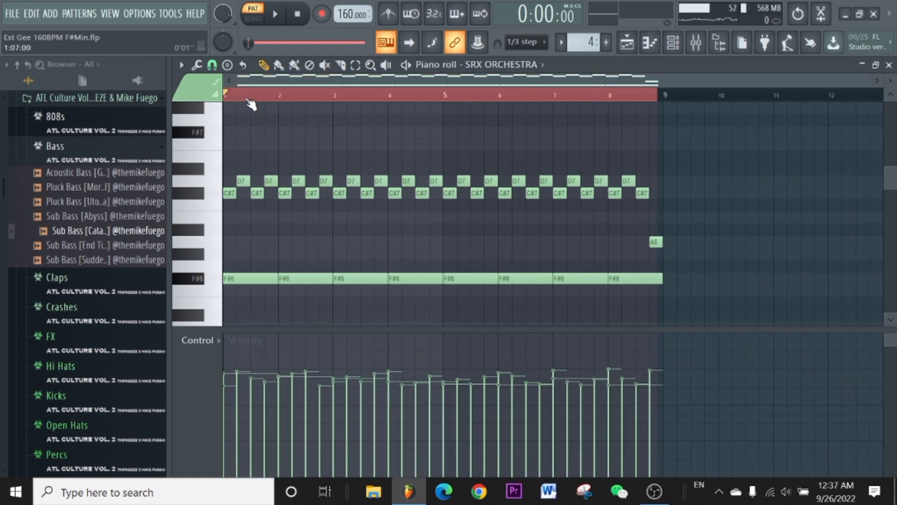
pyautogui.scroll(2, 262, 100)
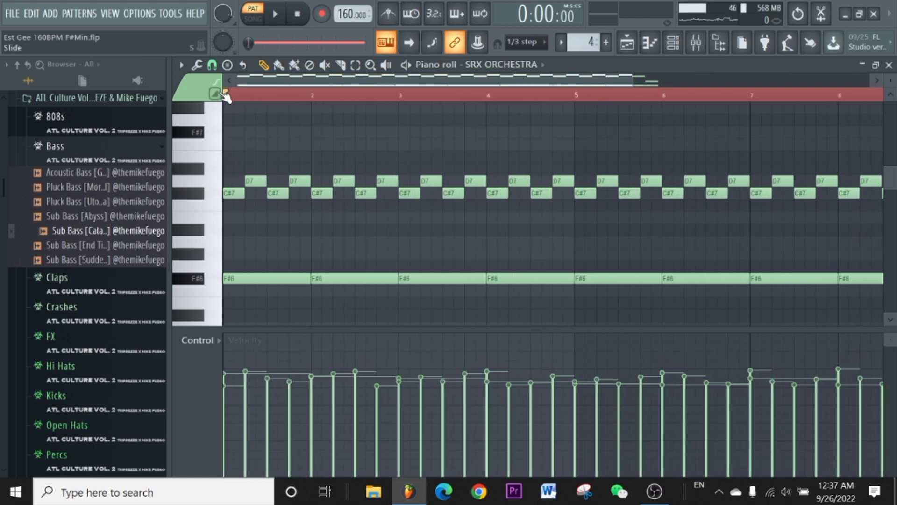
pyautogui.scroll(-2, 252, 102)
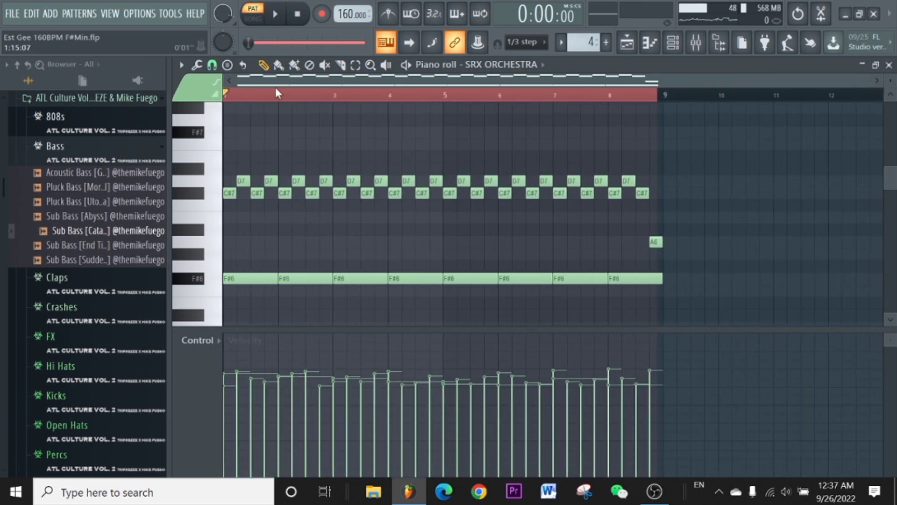
pyautogui.scroll(3, 299, 98)
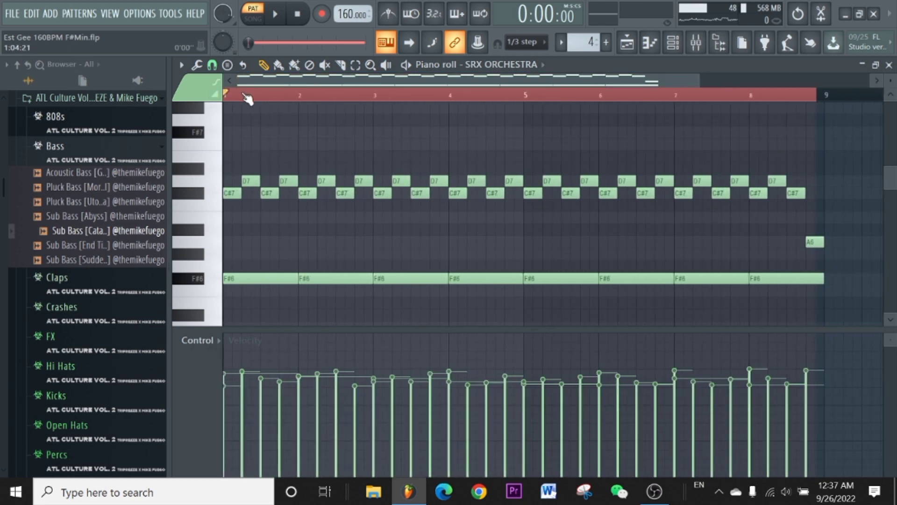
pyautogui.scroll(-3, 248, 98)
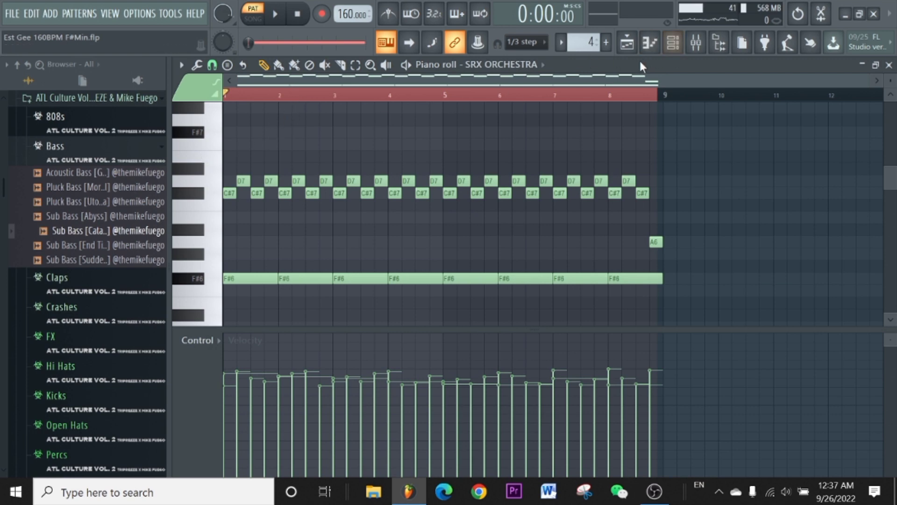
# Inspect Portal's Underwater preset and ShaperBox2's volume curve and mix on the SRX ORCHESTRA mixer track, closing both plugins
pyautogui.click(696, 42)
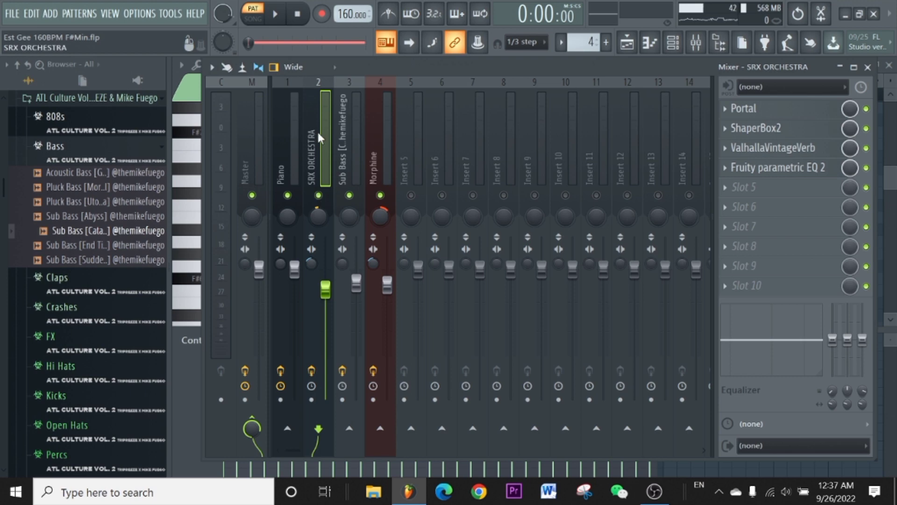
pyautogui.click(790, 117)
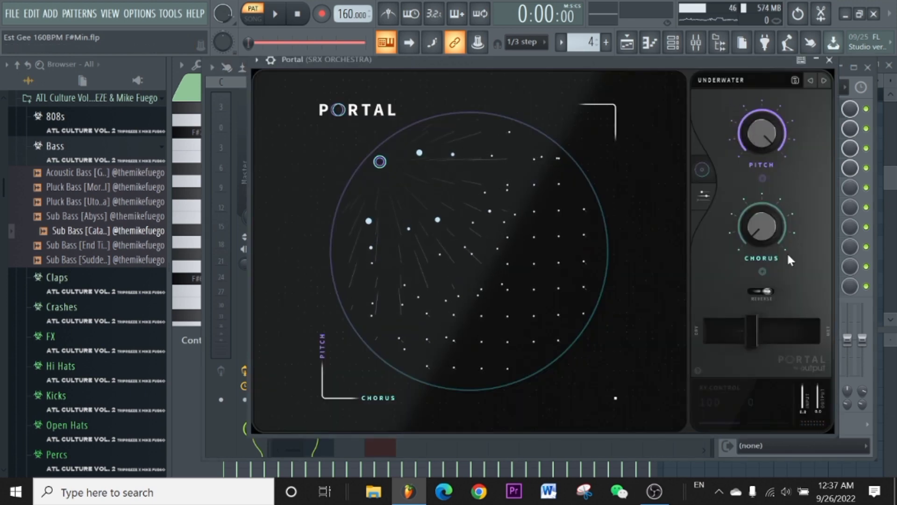
pyautogui.click(829, 60)
pyautogui.click(795, 119)
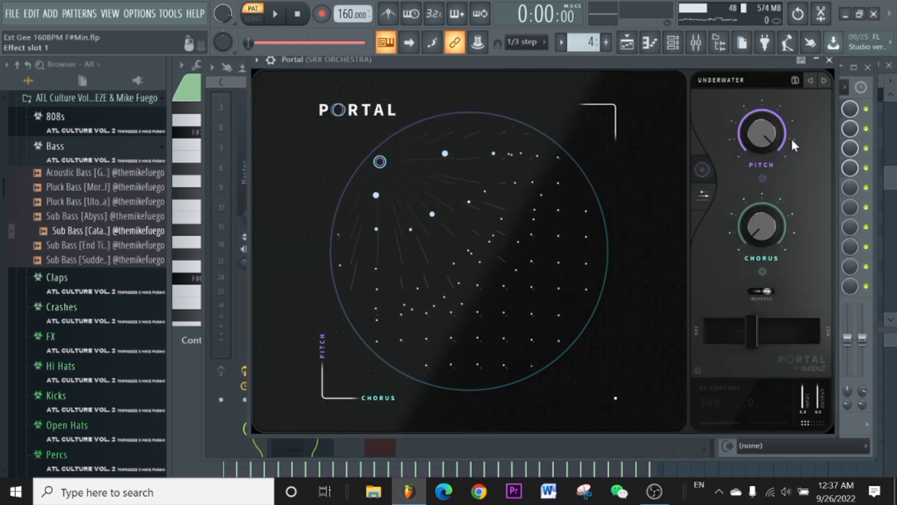
pyautogui.click(829, 61)
pyautogui.click(786, 132)
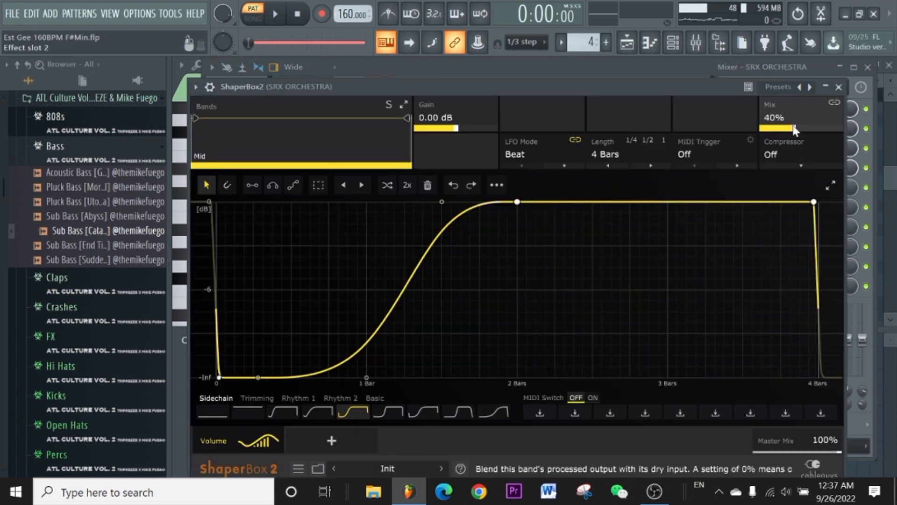
pyautogui.click(839, 87)
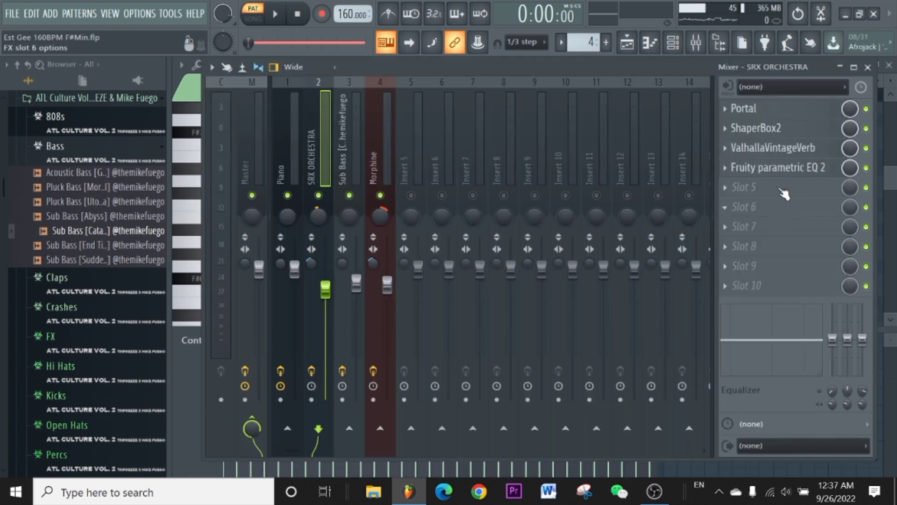
# Set the ValhallaVintageVerb mix on the SRX ORCHESTRA track to 12.0 % and close the plugin
pyautogui.click(770, 152)
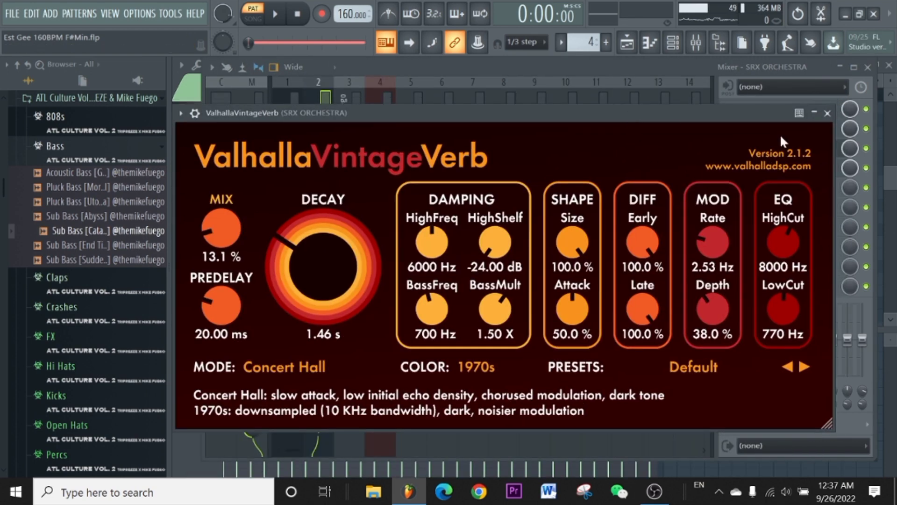
pyautogui.moveTo(213, 220); pyautogui.dragTo(214, 231)
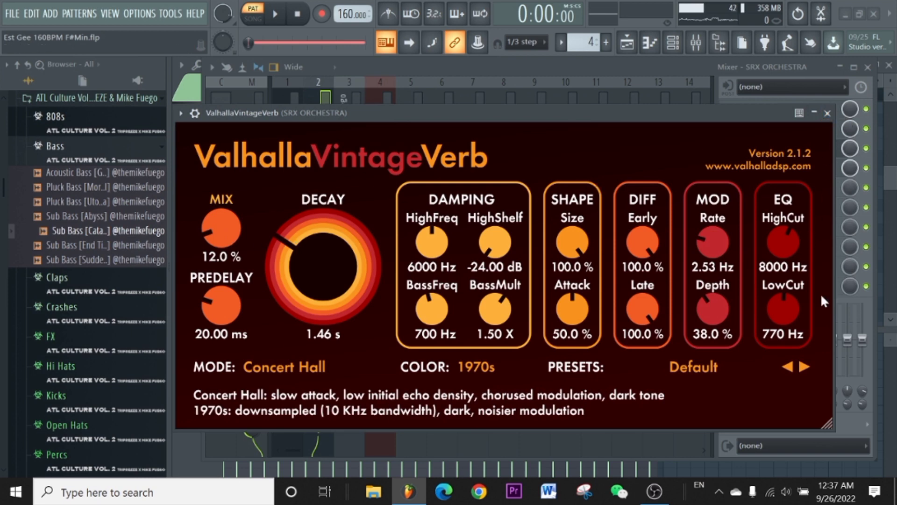
pyautogui.click(827, 114)
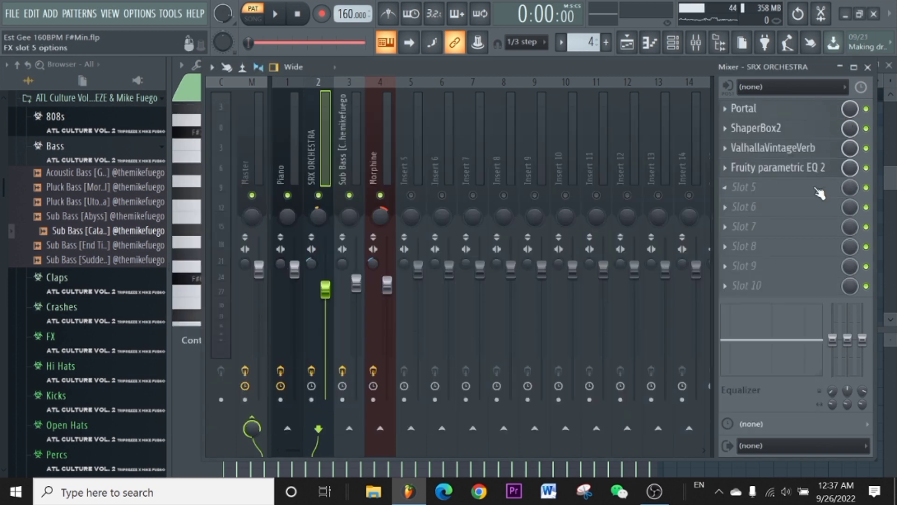
# Inspect the curve of Fruity parametric EQ 2 in slot 4 of the SRX ORCHESTRA track and close it
pyautogui.click(785, 169)
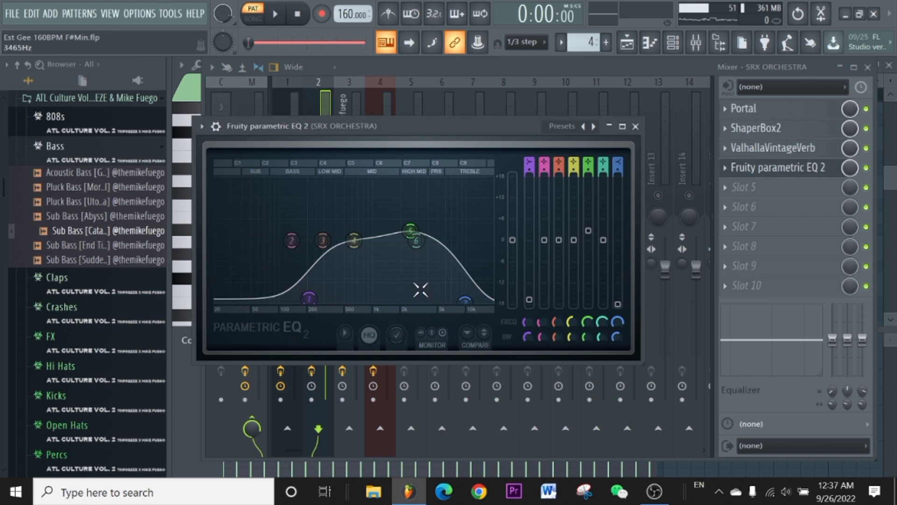
pyautogui.moveTo(478, 131); pyautogui.dragTo(611, 113)
pyautogui.click(770, 111)
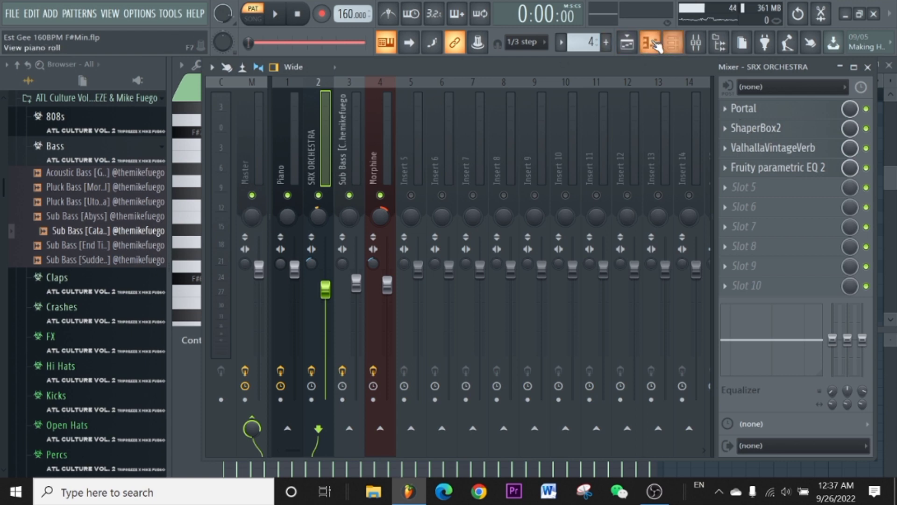
# Return to the playlist and open the Piano pattern from Track 3 in the piano roll
pyautogui.click(627, 45)
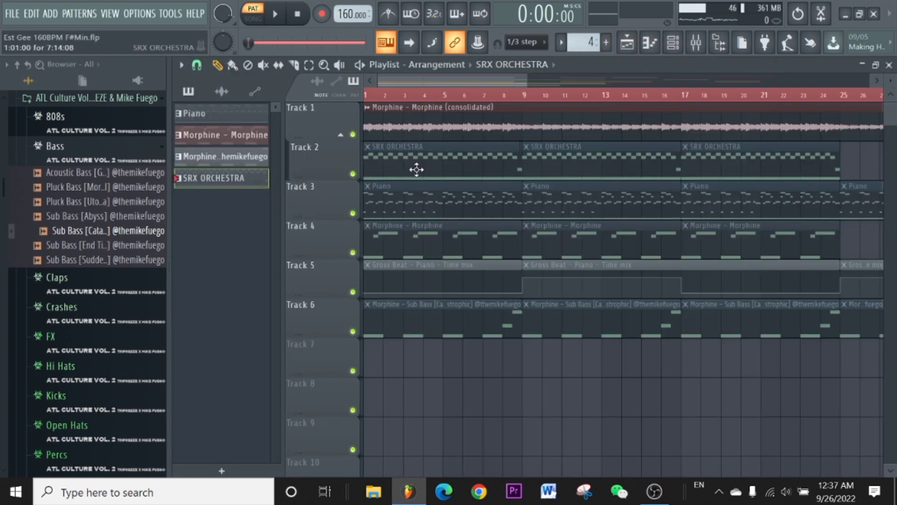
pyautogui.scroll(-3, 421, 96)
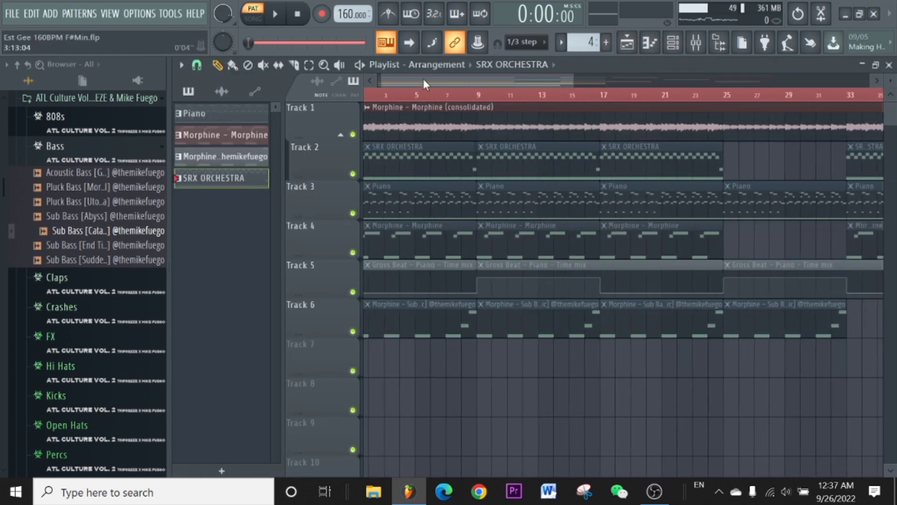
pyautogui.scroll(2, 374, 98)
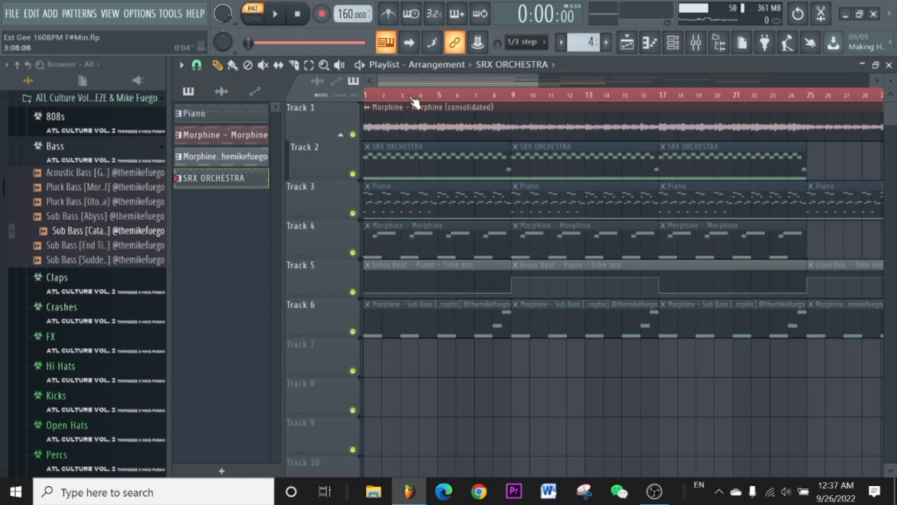
pyautogui.scroll(3, 416, 94)
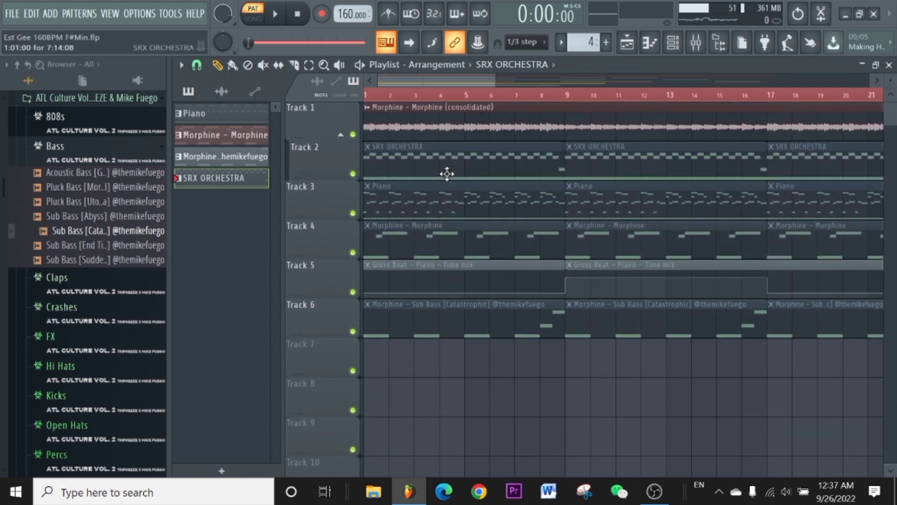
pyautogui.click(395, 195)
pyautogui.click(395, 194)
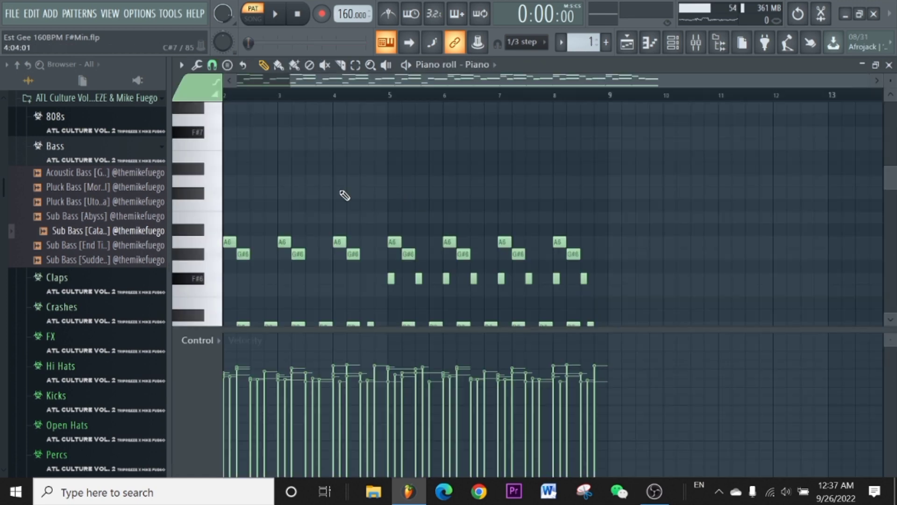
# Open Gross Beat on the Piano mixer track and show the option to create an automation clip for its time mix
pyautogui.click(695, 43)
pyautogui.click(776, 148)
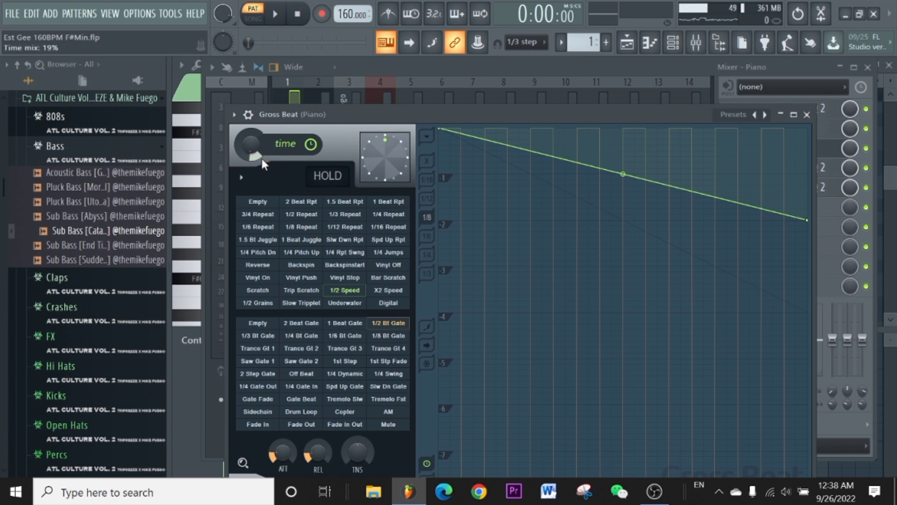
pyautogui.rightClick(247, 155)
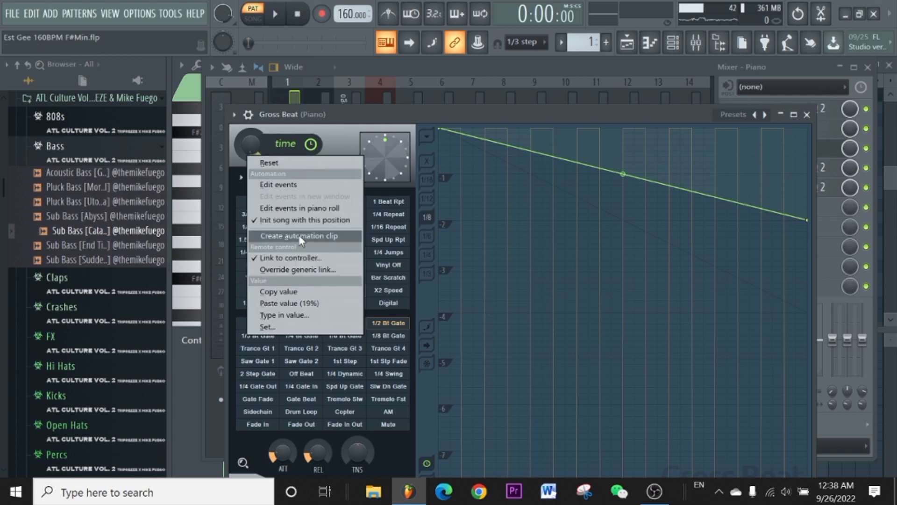
# Show the Gross Beat time mix automation on Track 5 of the playlist
pyautogui.click(636, 49)
pyautogui.scroll(-2, 519, 201)
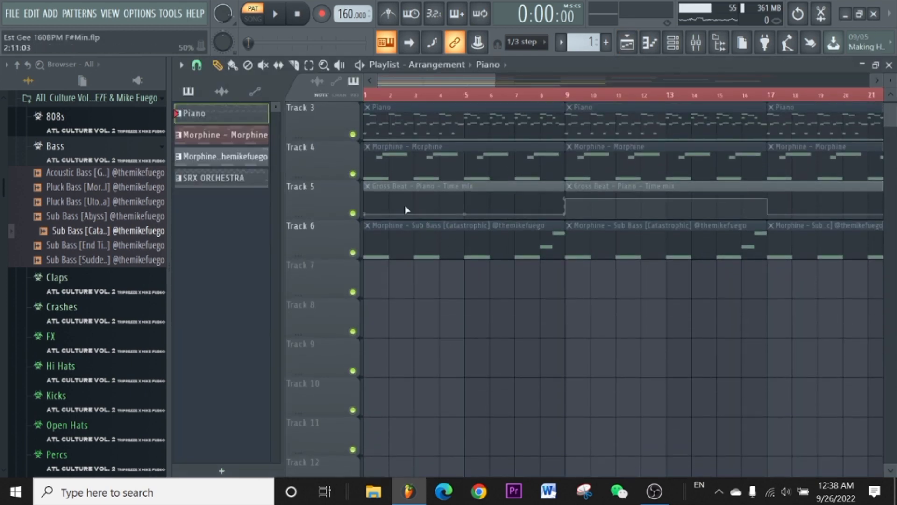
pyautogui.scroll(2, 486, 210)
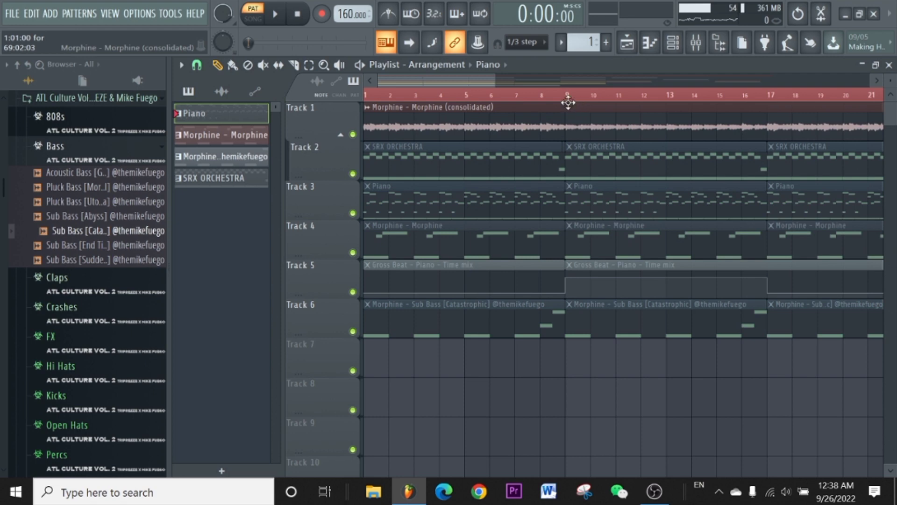
# Demonstrate Gross Beat's time mix on the Piano mixer track by turning it to 92% and 16%, then reset it and close the plugin
pyautogui.click(696, 42)
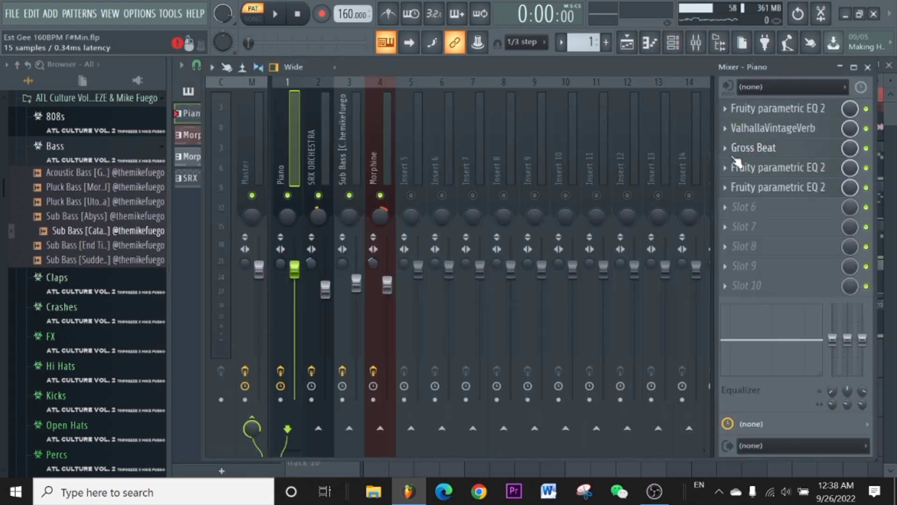
pyautogui.click(786, 150)
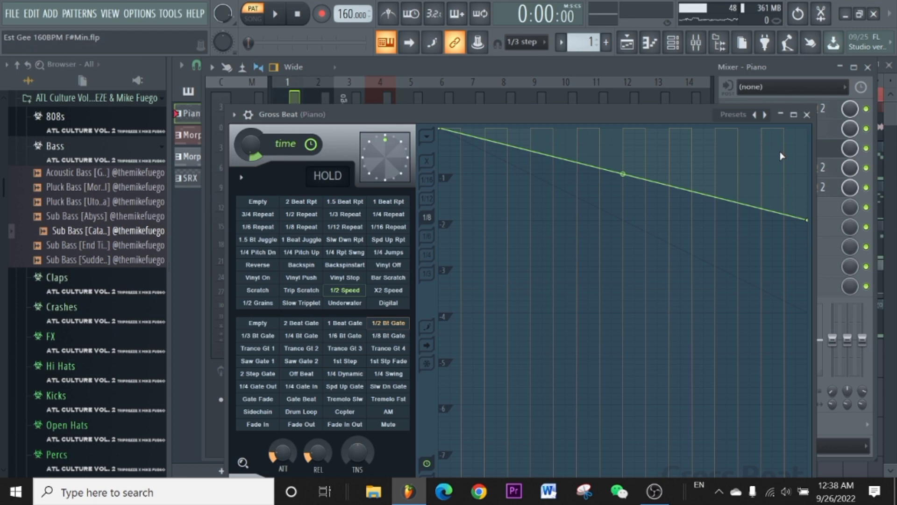
pyautogui.click(250, 158)
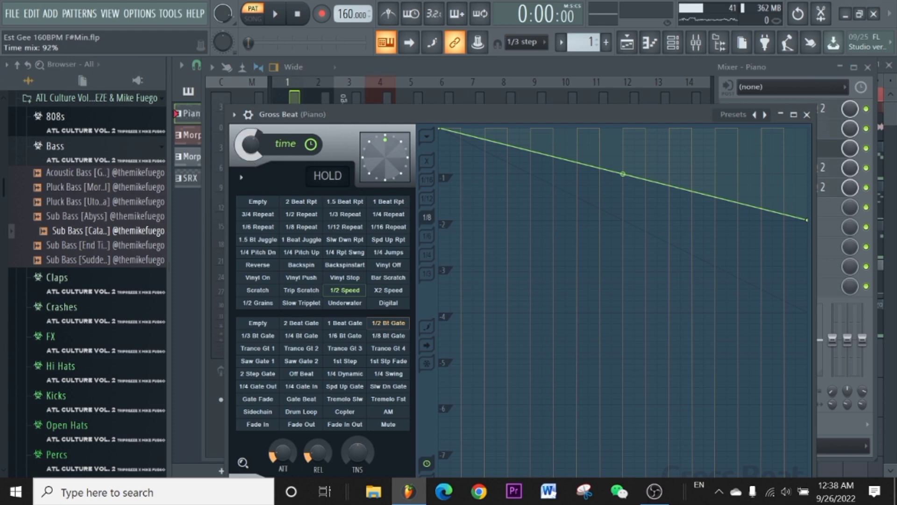
pyautogui.moveTo(251, 154); pyautogui.dragTo(251, 126)
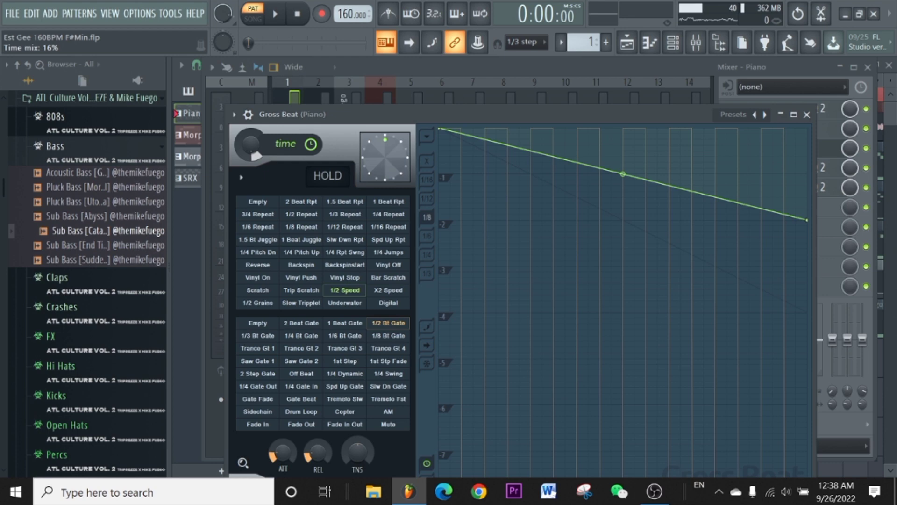
pyautogui.rightClick(251, 151)
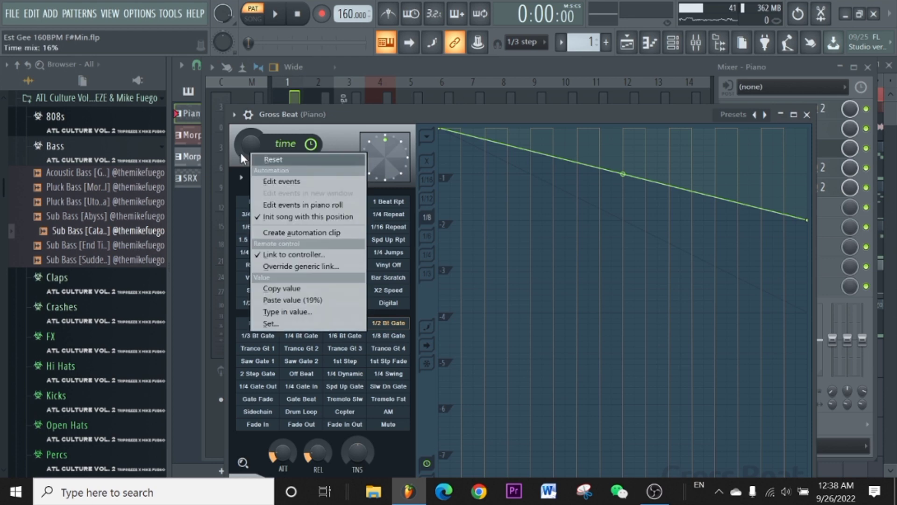
pyautogui.click(267, 160)
pyautogui.click(806, 114)
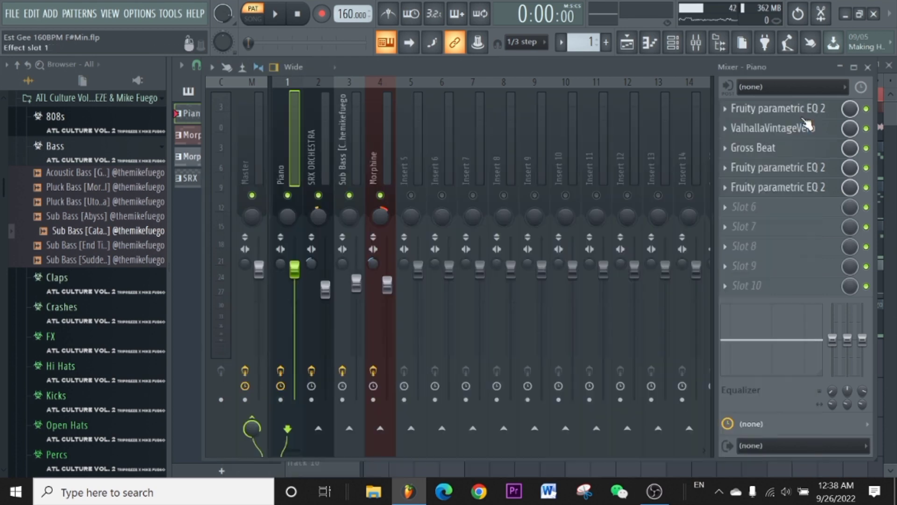
# Return to the playlist and examine the Gross Beat time mix automation on Track 5, around bar 9
pyautogui.click(627, 43)
pyautogui.scroll(-3, 411, 96)
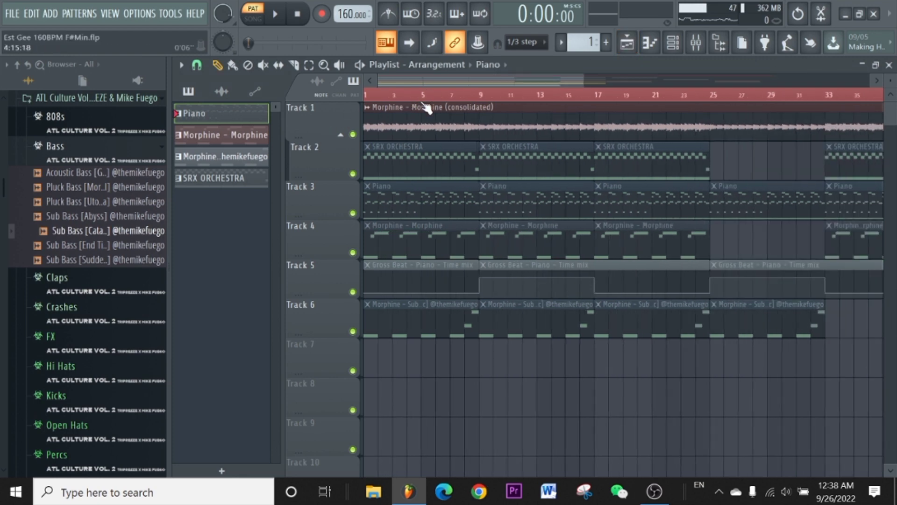
pyautogui.scroll(-3, 416, 105)
pyautogui.scroll(3, 393, 96)
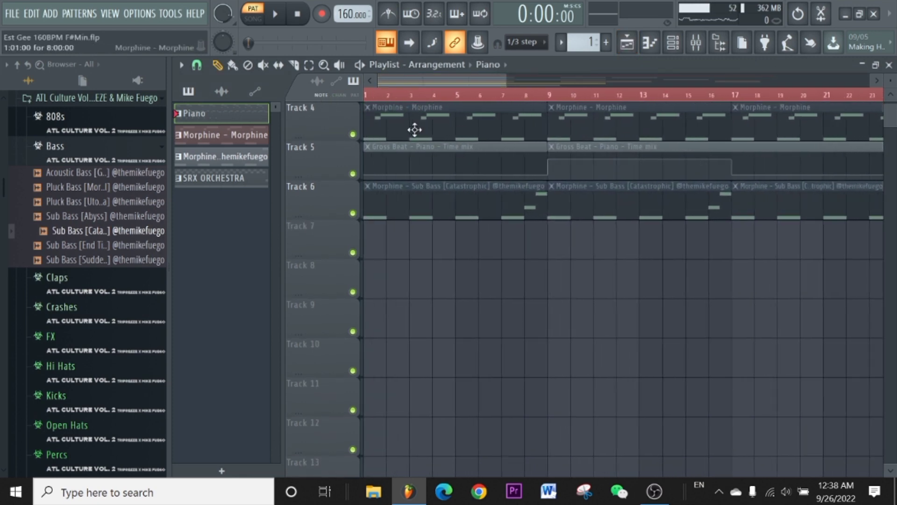
pyautogui.scroll(3, 416, 131)
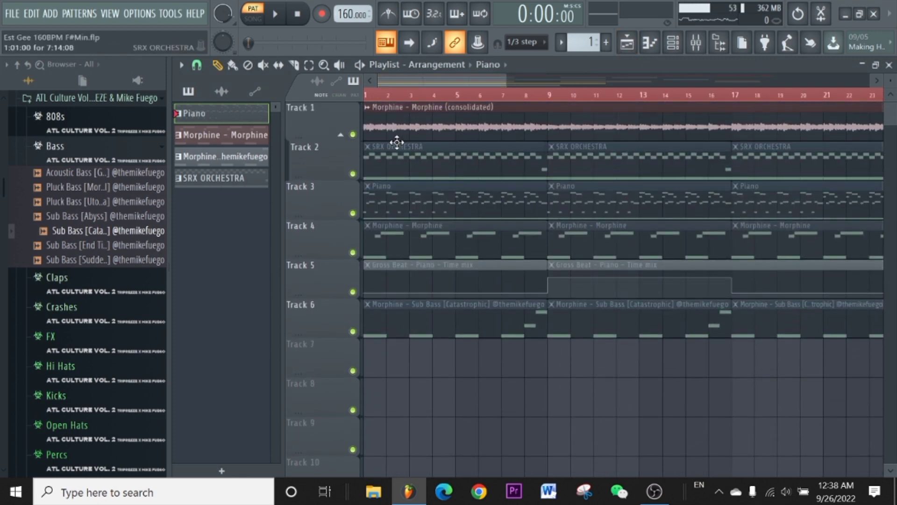
pyautogui.scroll(-3, 491, 122)
pyautogui.scroll(3, 519, 145)
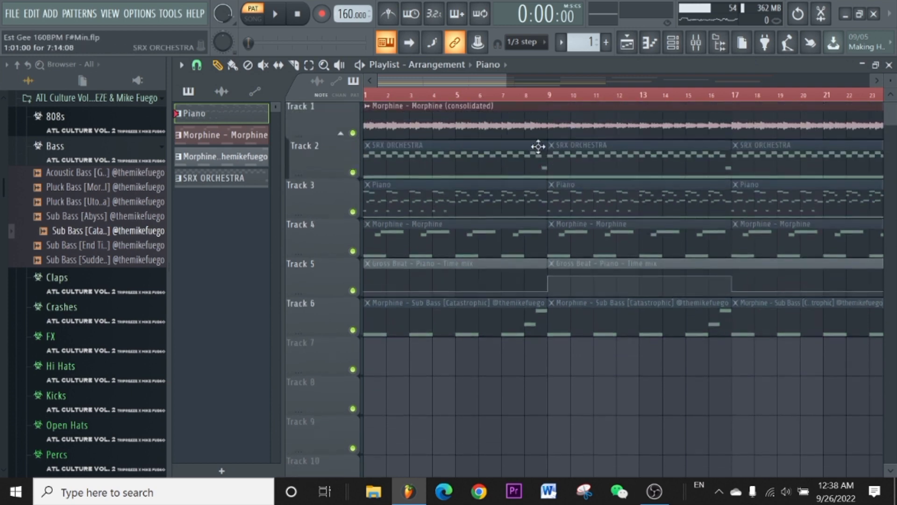
pyautogui.scroll(-2, 535, 102)
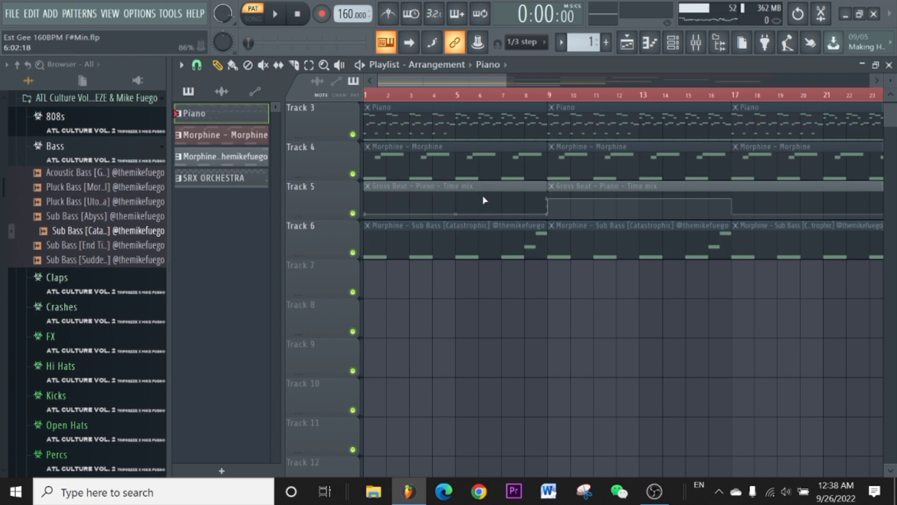
pyautogui.scroll(3, 397, 105)
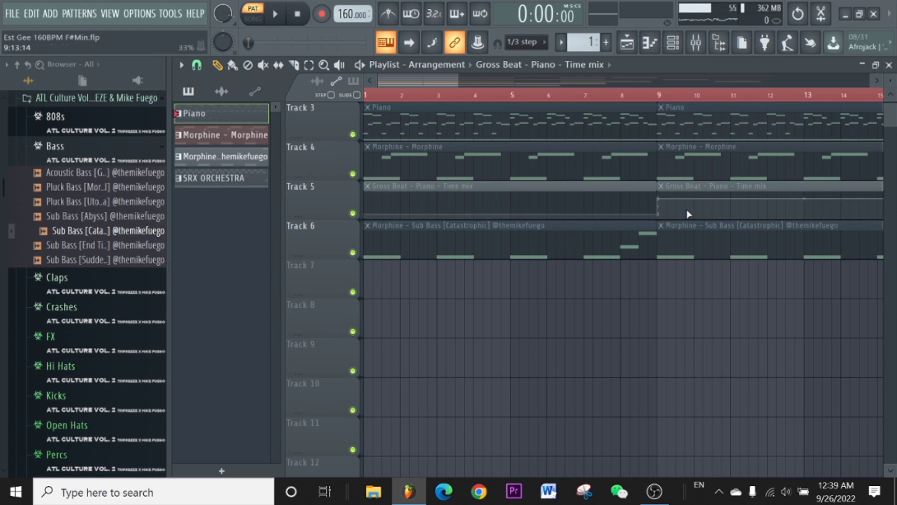
pyautogui.scroll(-2, 670, 98)
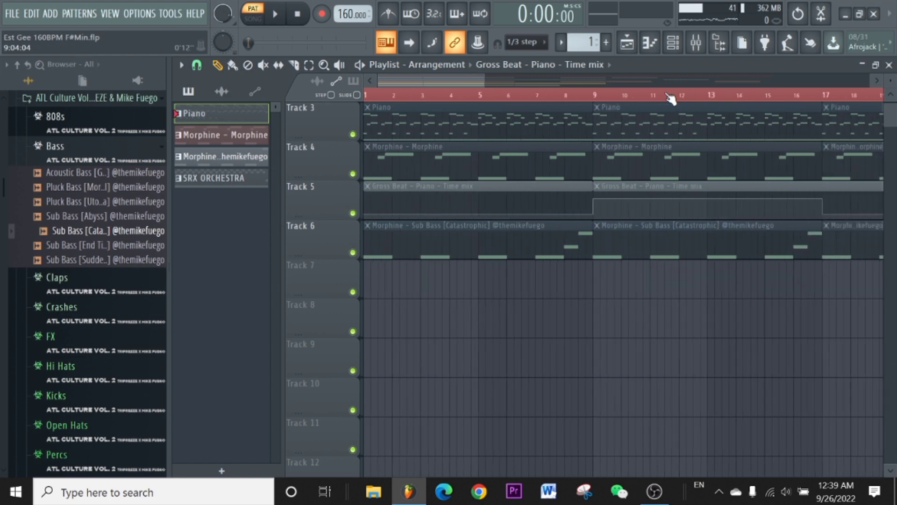
pyautogui.scroll(4, 593, 99)
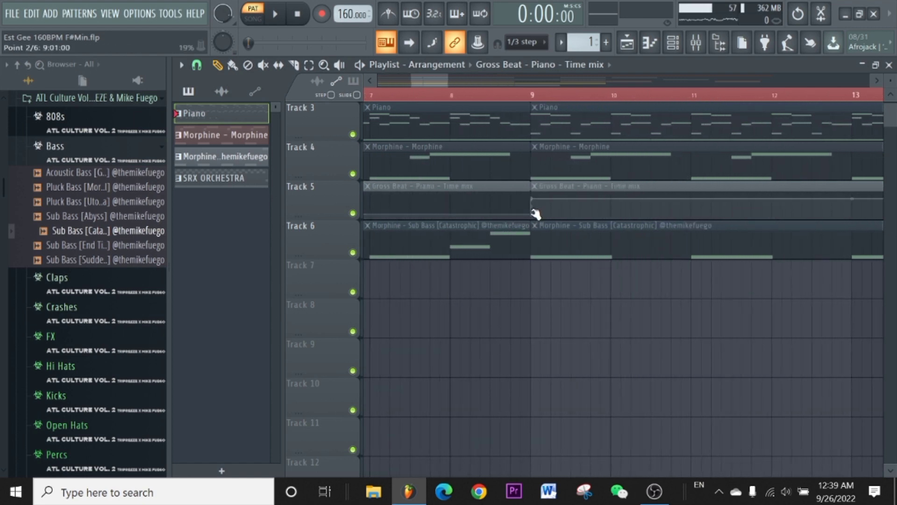
pyautogui.scroll(-6, 564, 100)
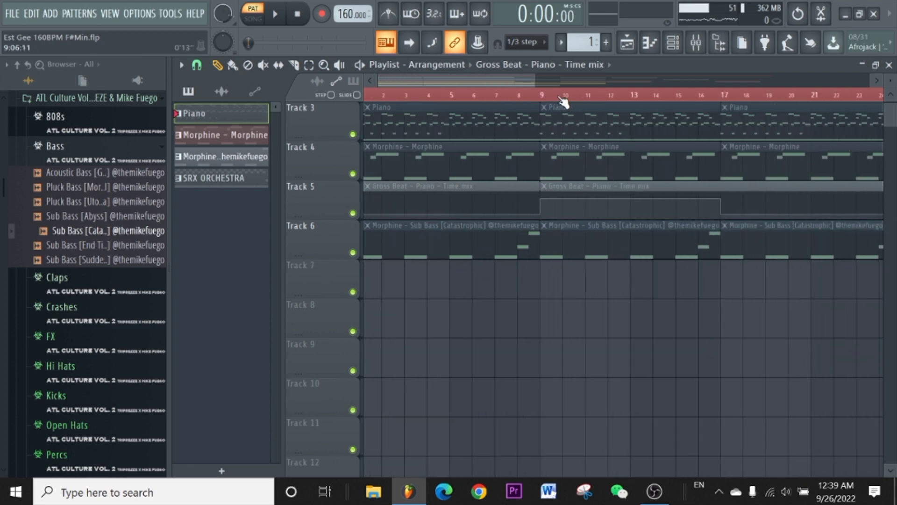
# Examine how the clips on Tracks 1 to 6 are arranged across the whole song
pyautogui.scroll(2, 553, 166)
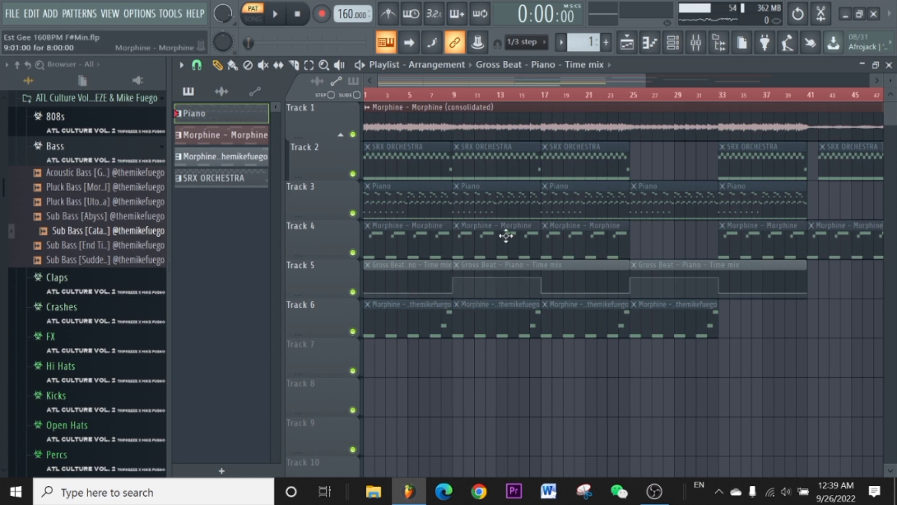
pyautogui.scroll(2, 430, 100)
pyautogui.scroll(-4, 458, 77)
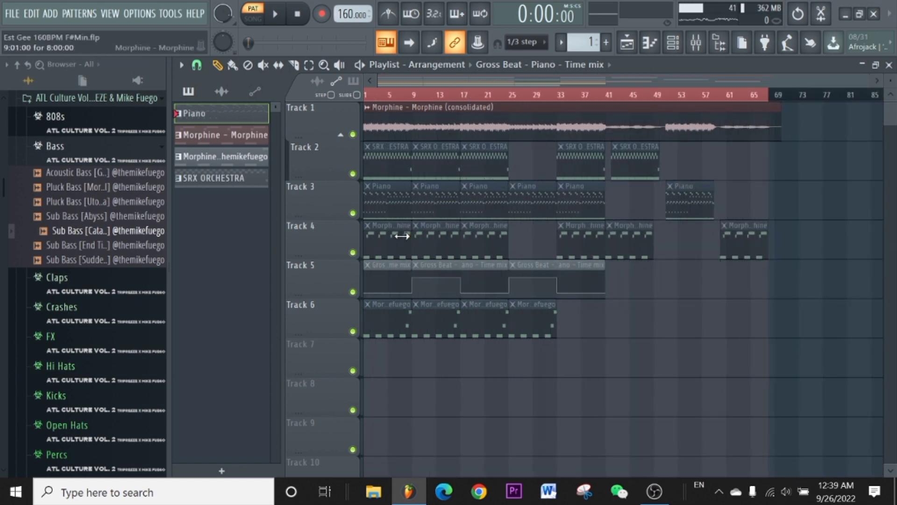
pyautogui.scroll(4, 379, 119)
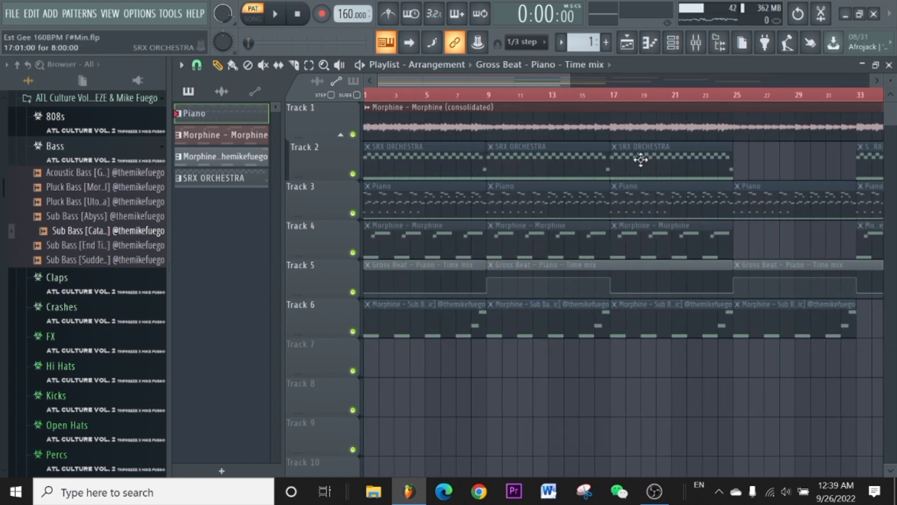
pyautogui.scroll(-2, 638, 85)
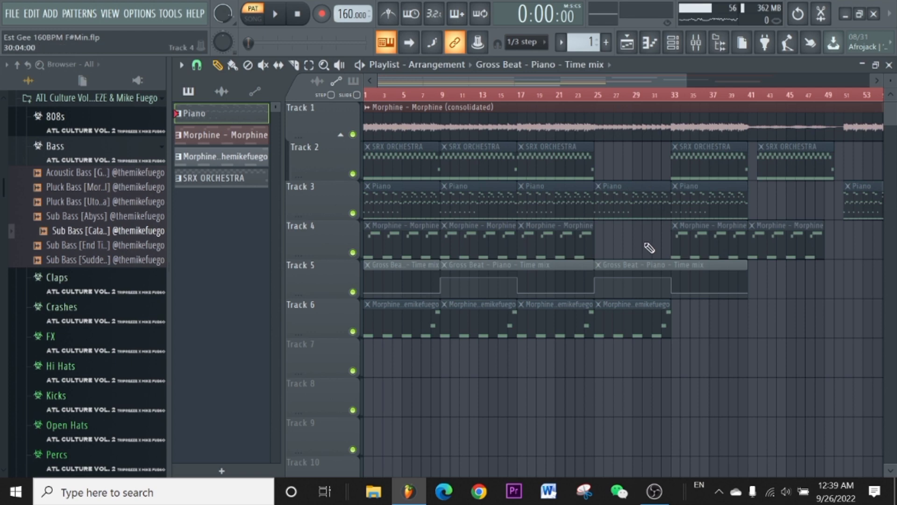
pyautogui.scroll(-2, 733, 79)
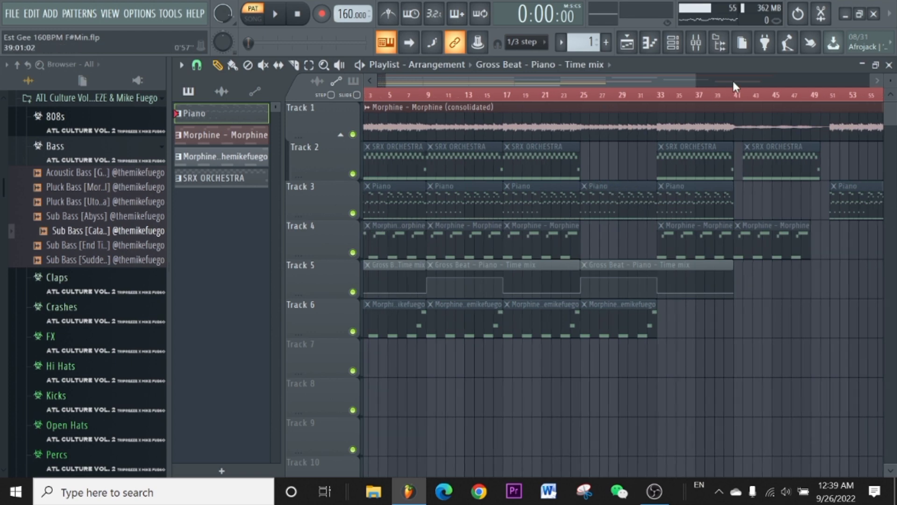
pyautogui.scroll(-3, 664, 86)
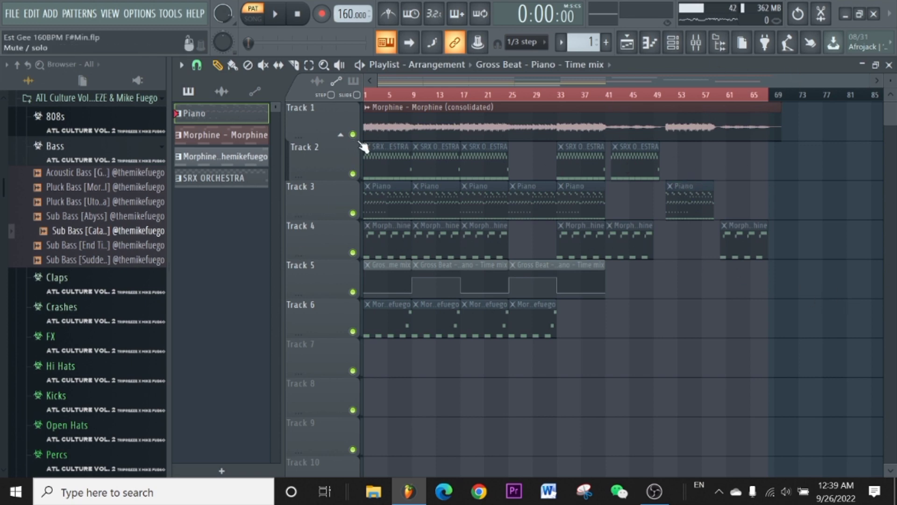
# Solo Track 1 and set its consolidated Morphine audio clip's time stretching mode to Stretch, then close the clip settings
pyautogui.doubleClick(422, 106)
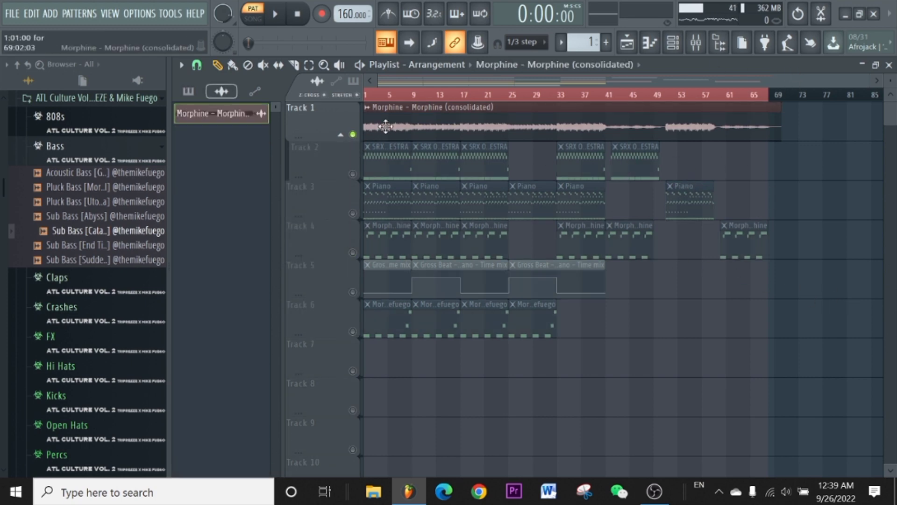
pyautogui.moveTo(691, 124); pyautogui.dragTo(606, 114)
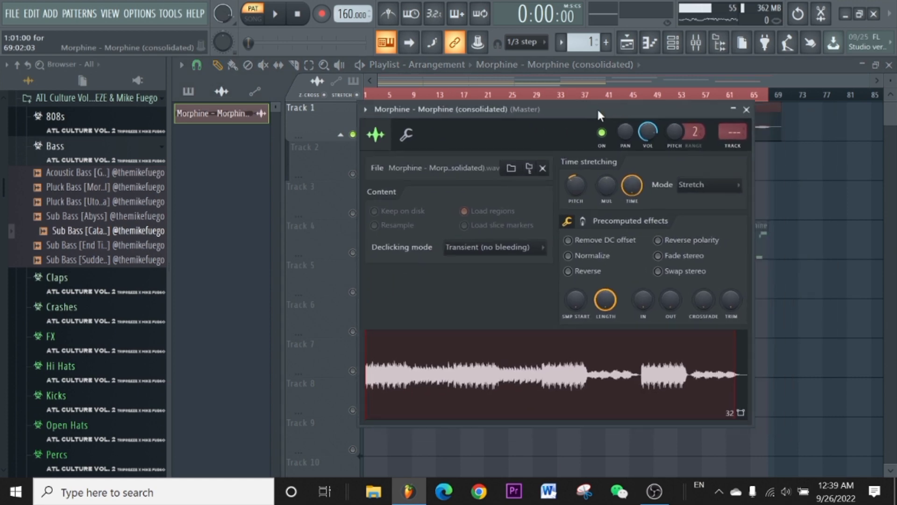
pyautogui.click(702, 191)
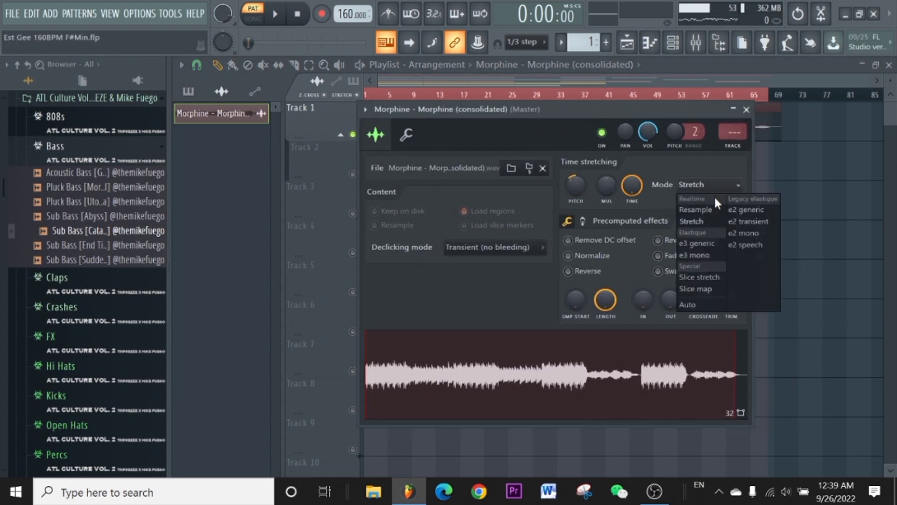
pyautogui.click(695, 222)
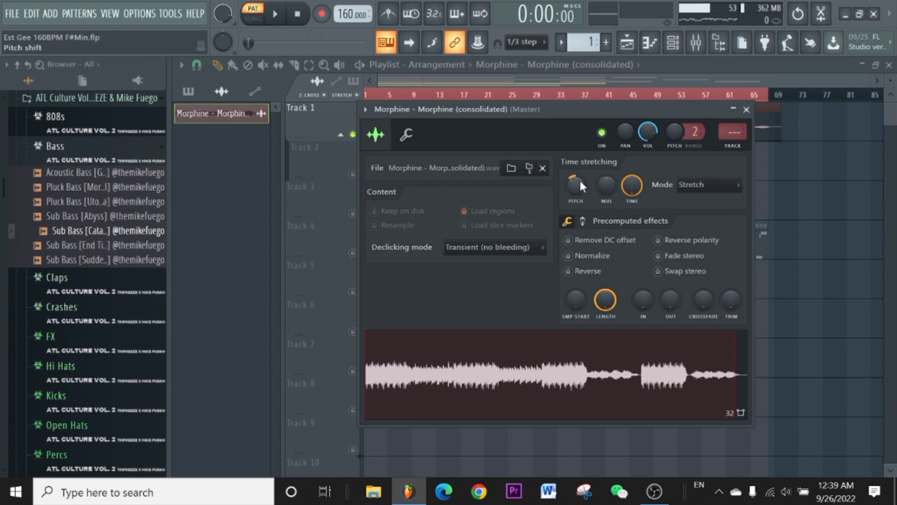
pyautogui.moveTo(574, 177); pyautogui.dragTo(574, 191)
pyautogui.moveTo(591, 107); pyautogui.dragTo(564, 126)
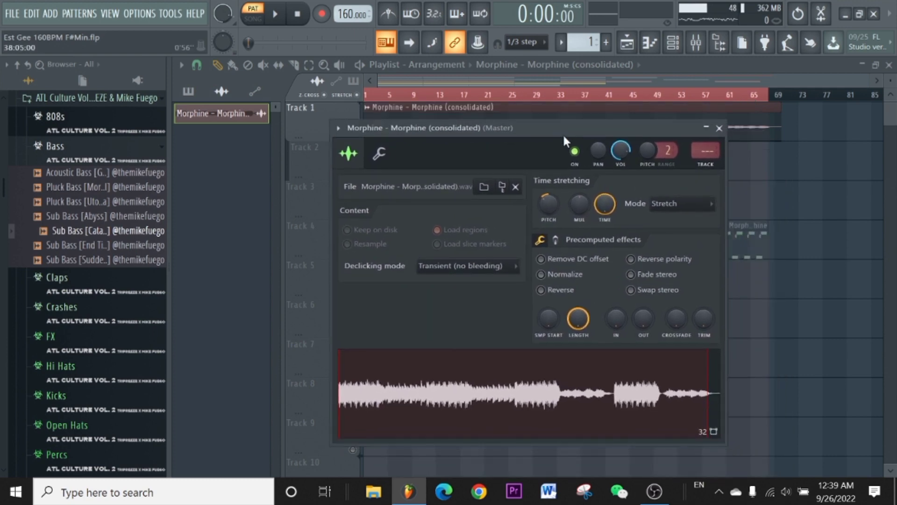
pyautogui.click(719, 129)
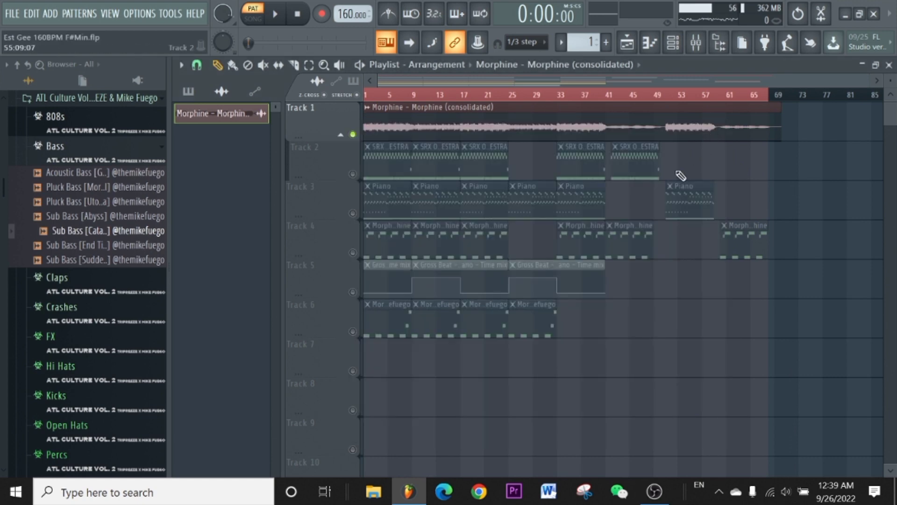
# Show all channels in the channel rack, look through them and close the rack
pyautogui.click(673, 51)
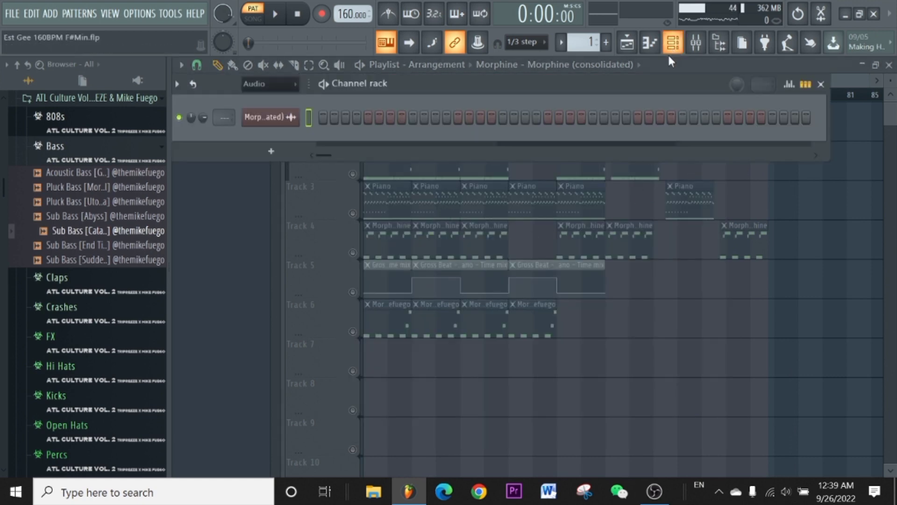
pyautogui.click(265, 88)
pyautogui.click(274, 99)
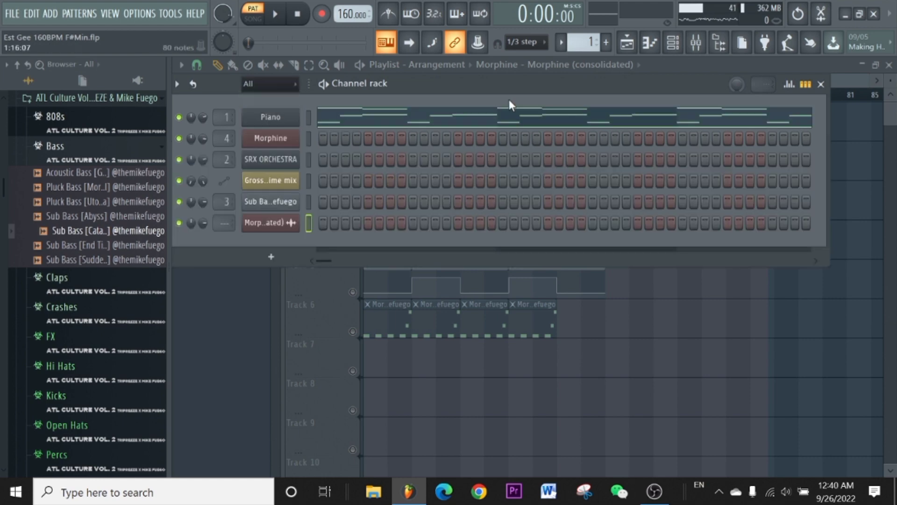
pyautogui.moveTo(509, 99); pyautogui.dragTo(514, 134)
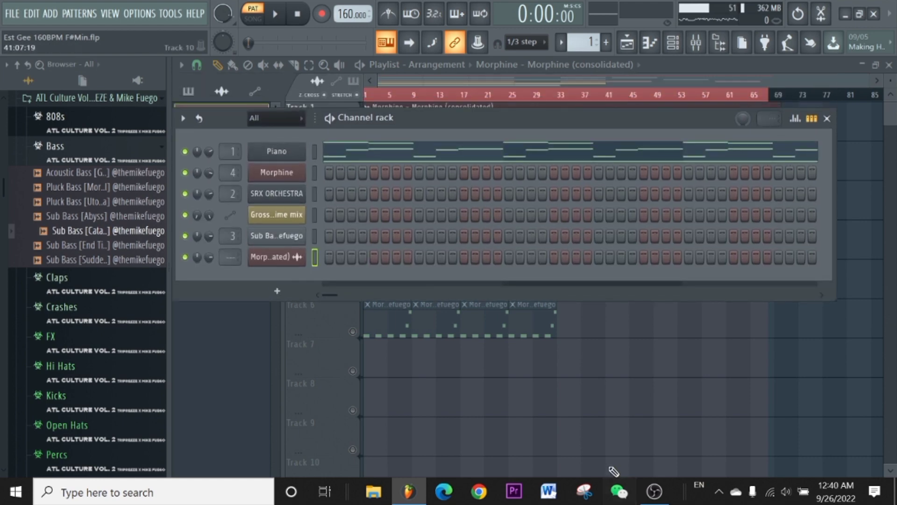
pyautogui.click(827, 119)
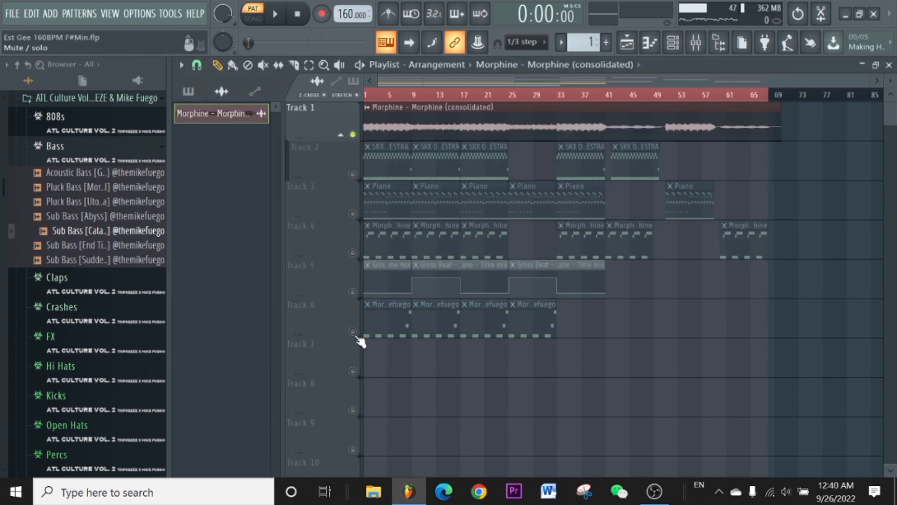
# Place the Morphine - Sub Bass [Catastrophic] pattern at bar 1 of Track 7 and unmute Tracks 6 and 7
pyautogui.click(353, 331)
pyautogui.click(188, 91)
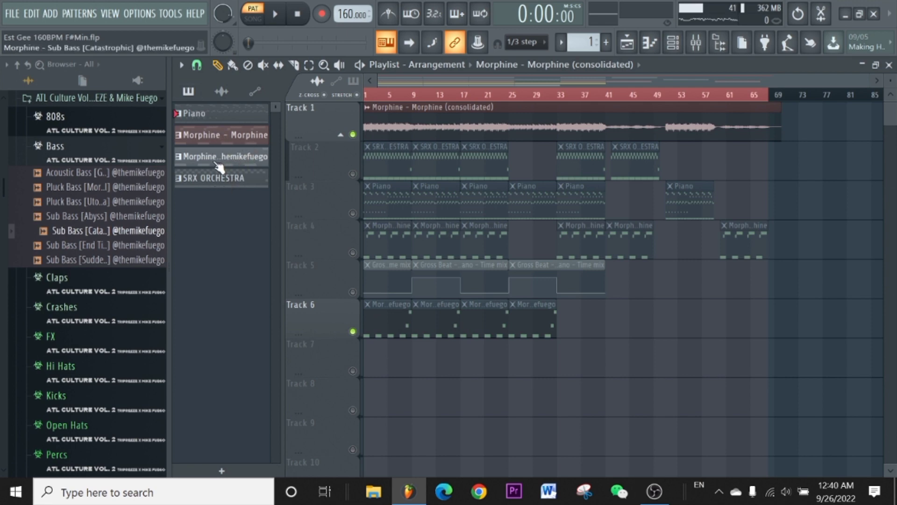
pyautogui.moveTo(220, 166); pyautogui.dragTo(365, 358)
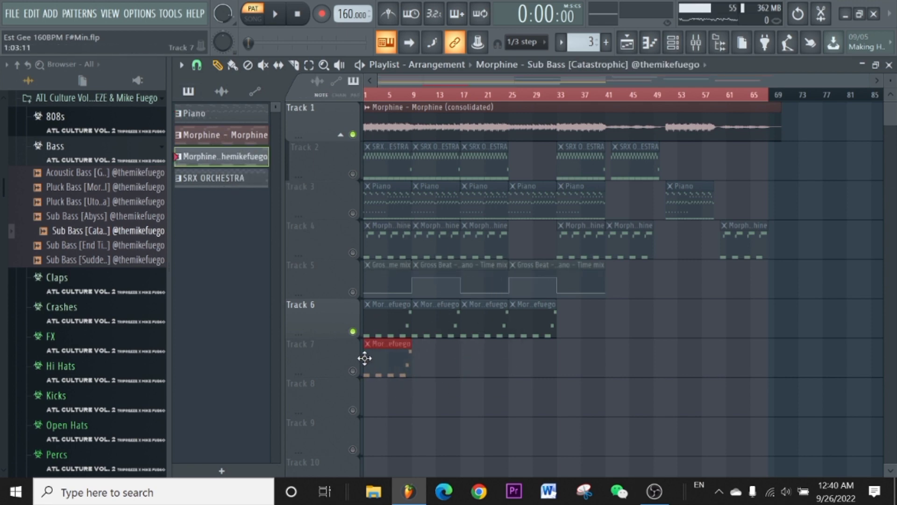
pyautogui.click(353, 370)
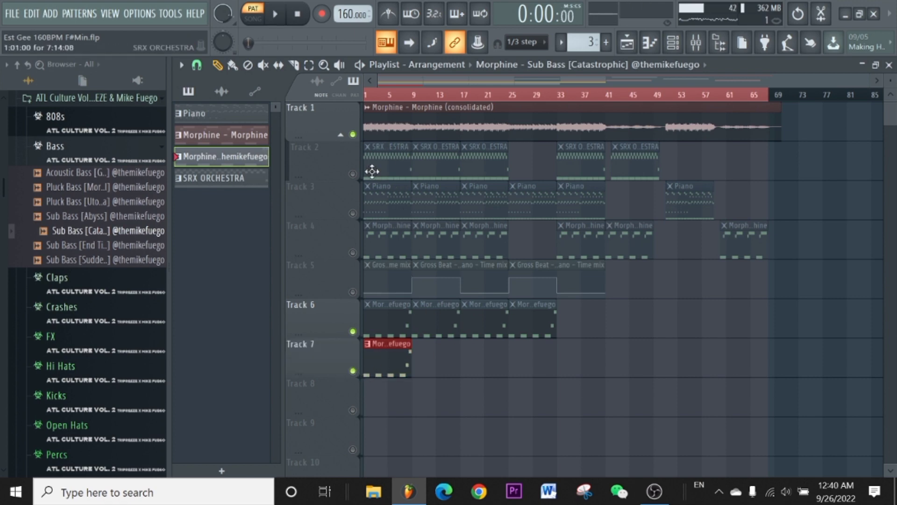
# Transpose the notes of the Sub Bass [Catastrophic] pattern down one semitone in the piano roll, then return to the playlist
pyautogui.doubleClick(401, 362)
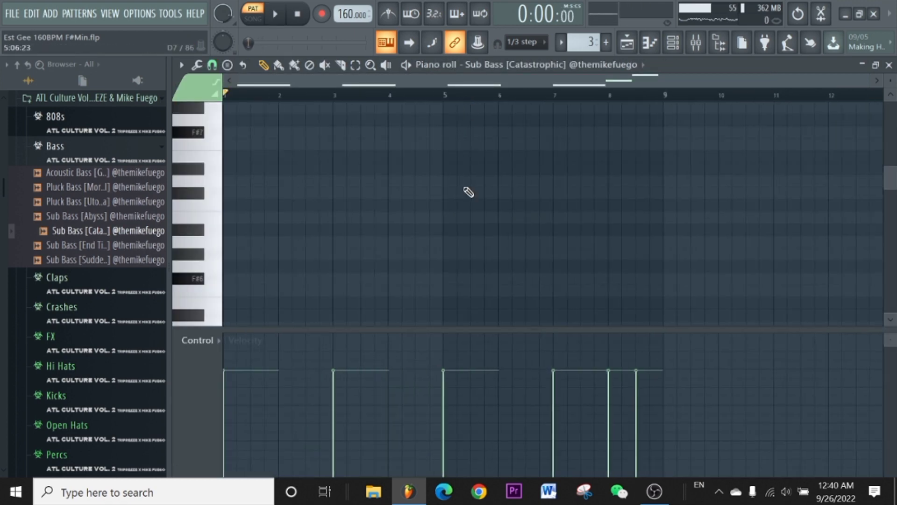
pyautogui.scroll(-8, 469, 192)
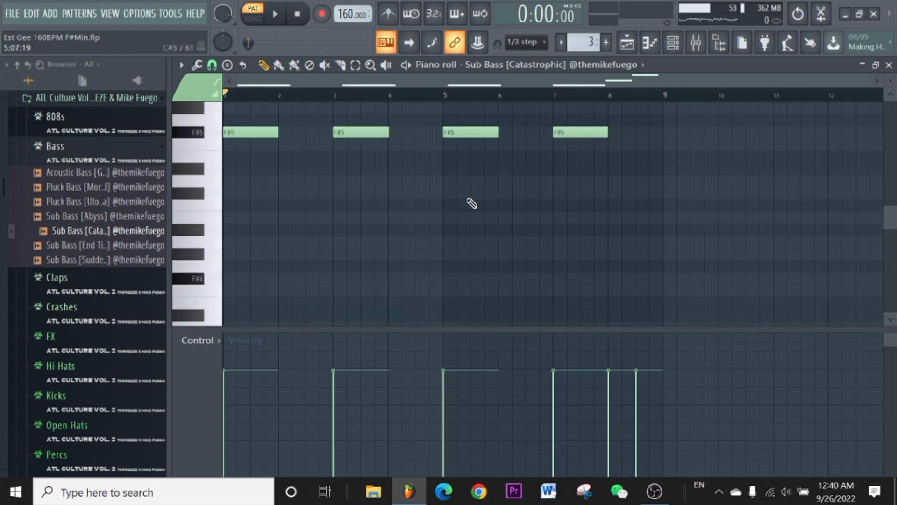
pyautogui.press('Down')
pyautogui.press('Down')
pyautogui.press('Down')
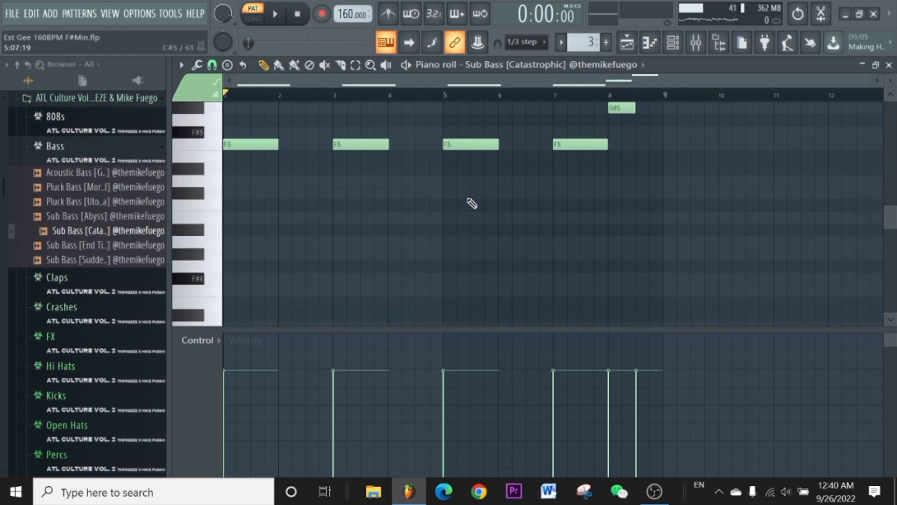
pyautogui.click(627, 42)
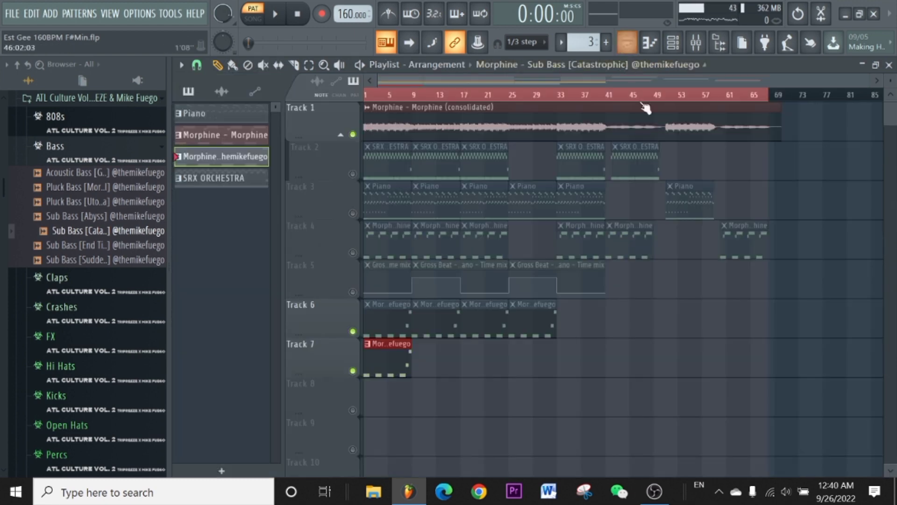
# Switch playback from pattern to song mode and play the arrangement from bar 1 with the sub bass
pyautogui.press('space')
pyautogui.click(253, 18)
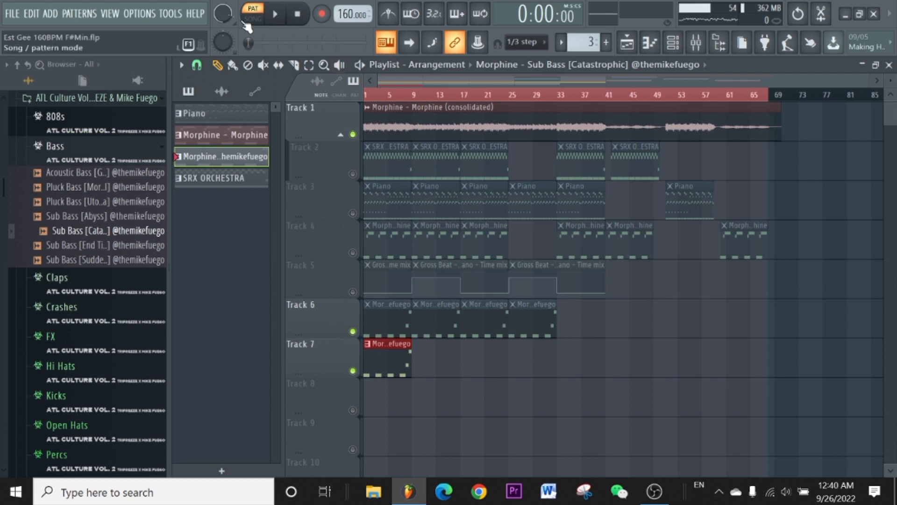
pyautogui.click(308, 68)
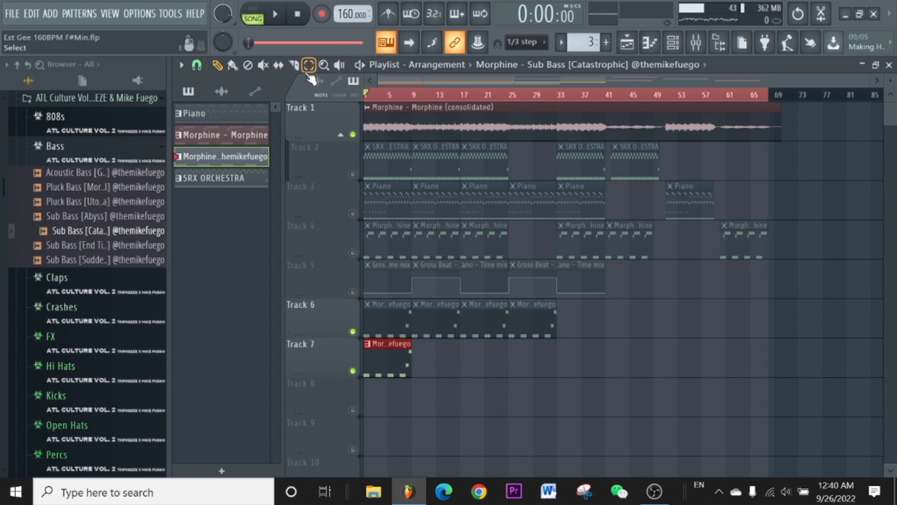
pyautogui.scroll(4, 421, 82)
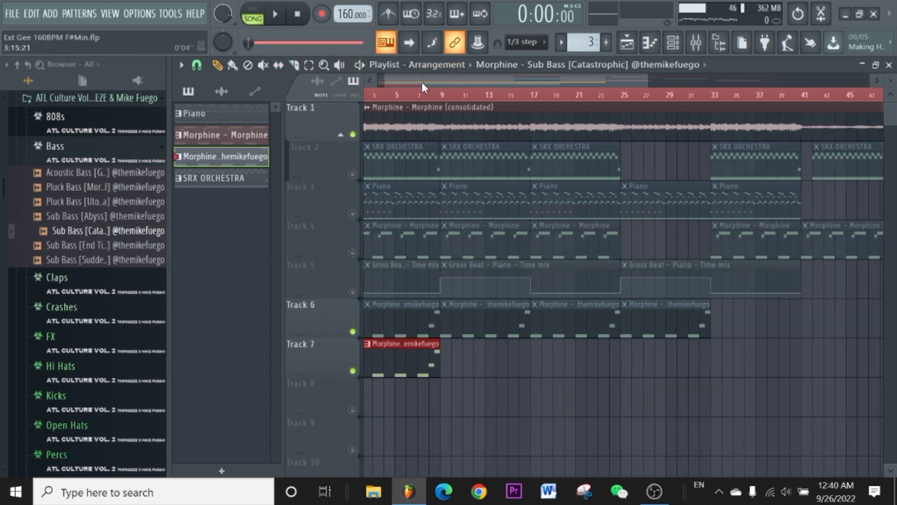
pyautogui.press('space')
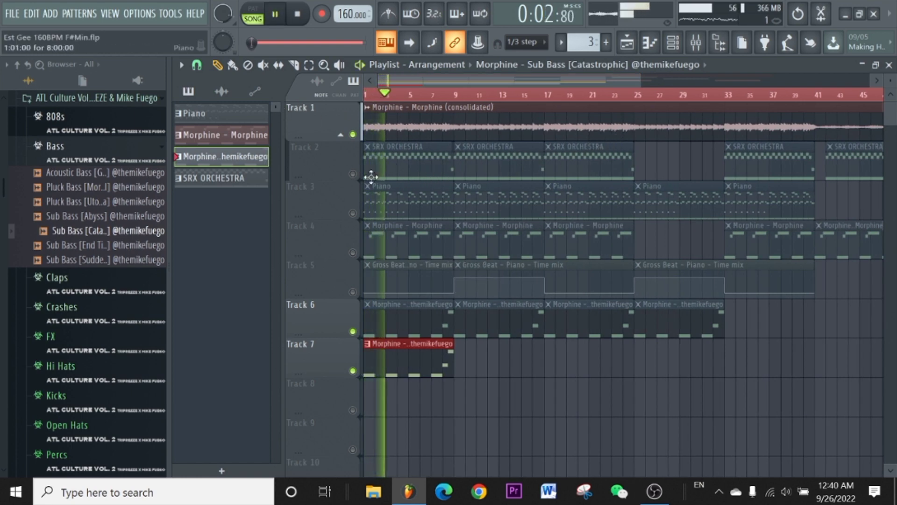
# Delete the misplaced sub bass copy at bar 68 on Track 7 and undo the deletion of the consolidated Morphine clip
pyautogui.click(308, 65)
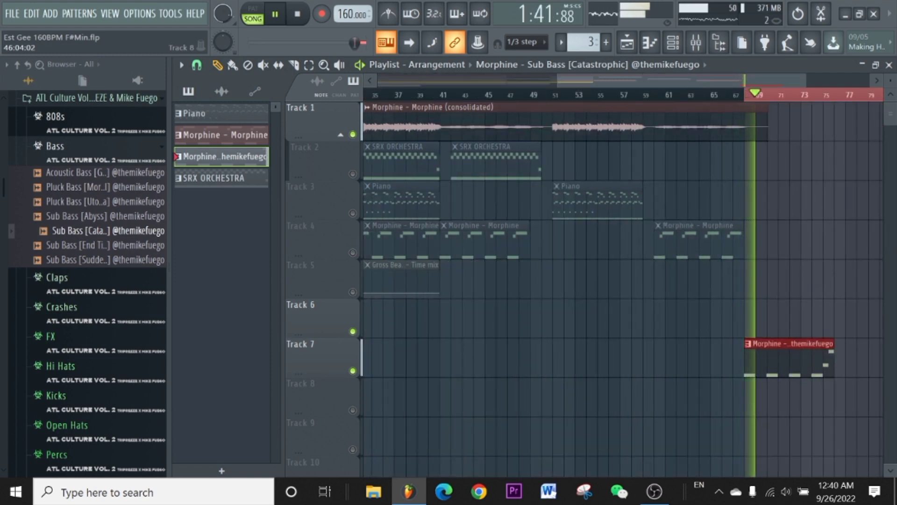
pyautogui.press('Delete')
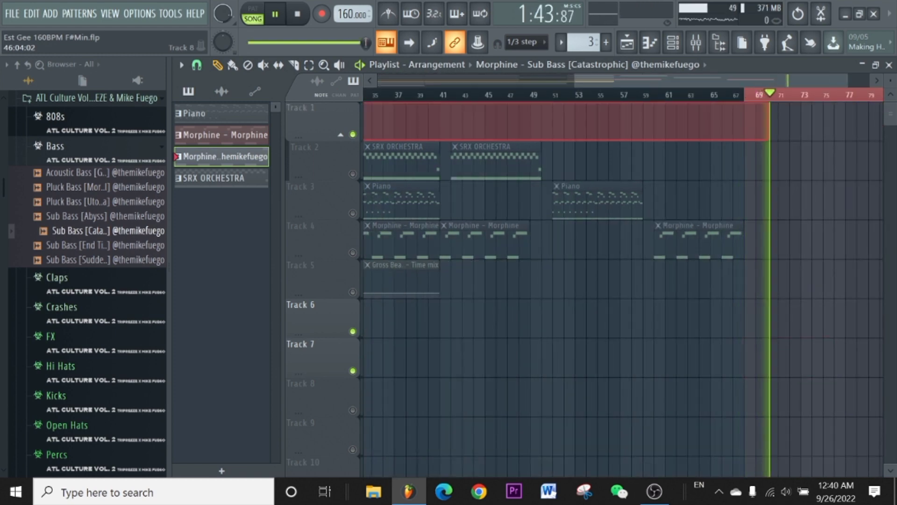
pyautogui.press('Delete')
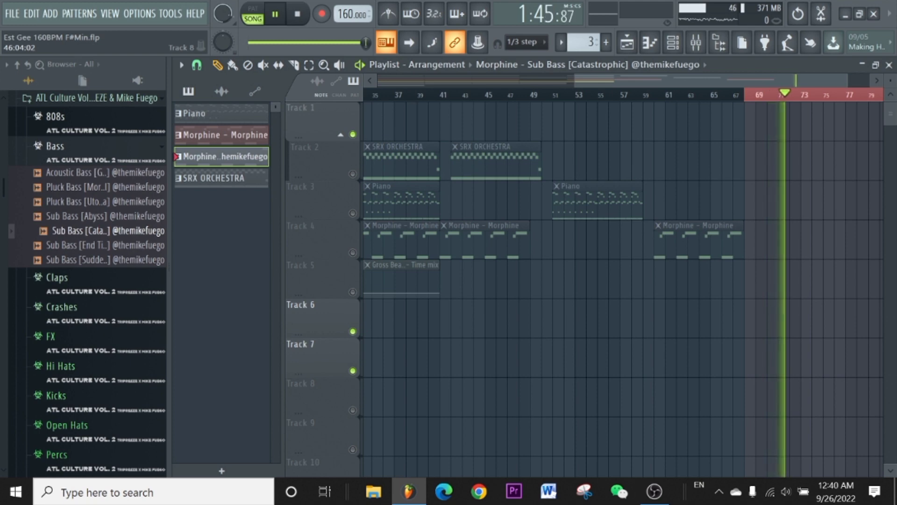
pyautogui.hotkey('ctrl', 'z')
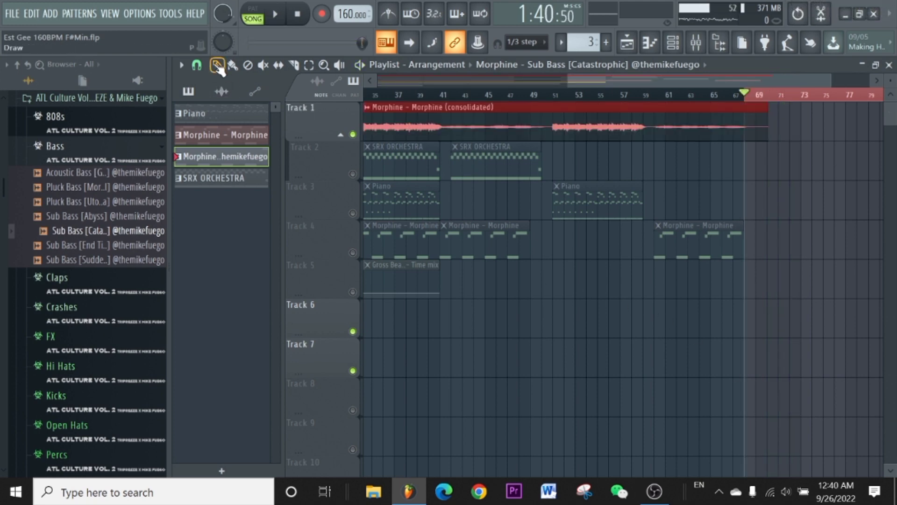
# Clear the time selection from the playlist timeline and put the playhead at bar 73
pyautogui.scroll(-1, 773, 79)
pyautogui.click(797, 96)
pyautogui.click(798, 97)
pyautogui.doubleClick(804, 96)
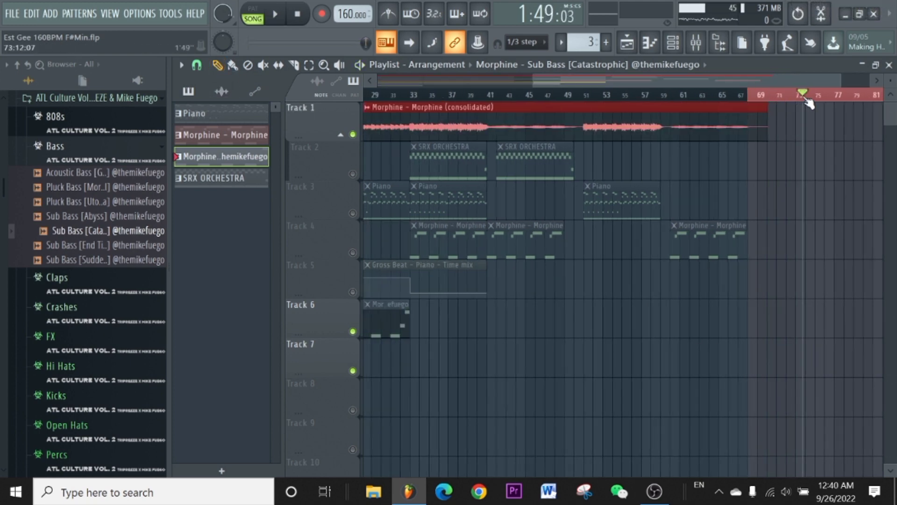
# Duplicate the sub bass clip on Track 7 five times so the copies run back to back through bar 48
pyautogui.scroll(-2, 711, 84)
pyautogui.click(370, 358)
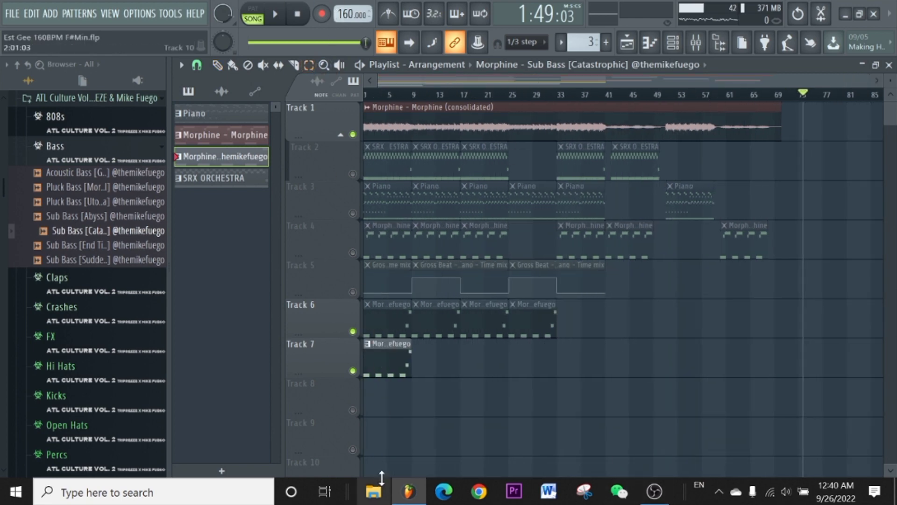
pyautogui.hotkey('ctrl', 'b')
pyautogui.hotkey('ctrl', 'b')
pyautogui.hotkey('ctrl', 'b')
pyautogui.hotkey('ctrl', 'b')
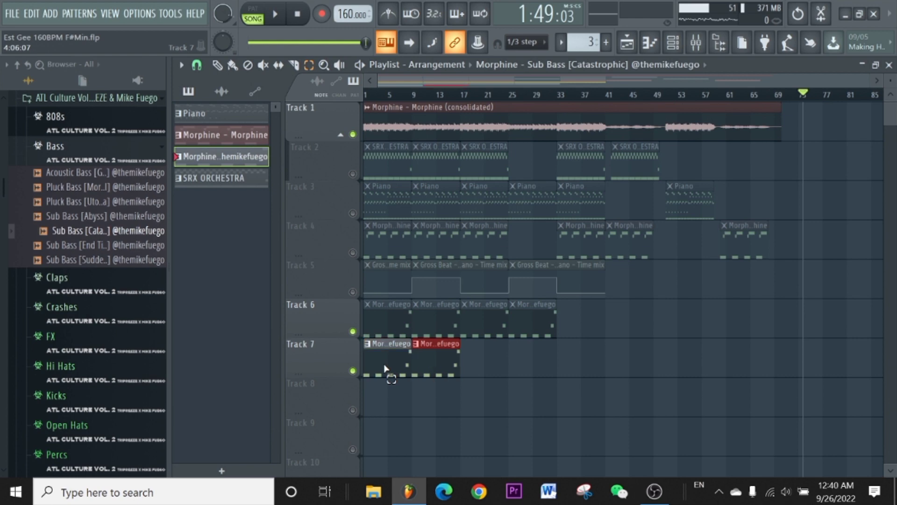
pyautogui.hotkey('ctrl', 'b')
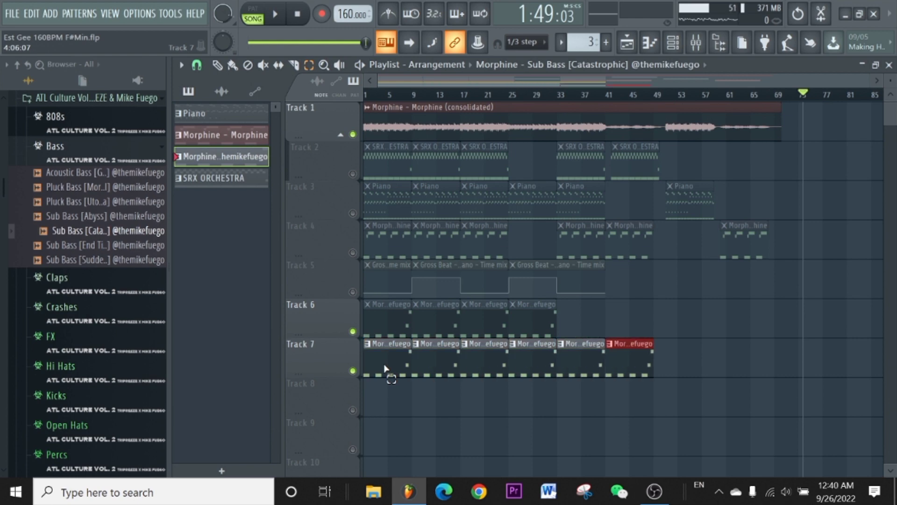
# Play the arrangement from bar 1 to hear the sub bass under the Morphine melody, then stop playback
pyautogui.scroll(-1, 384, 368)
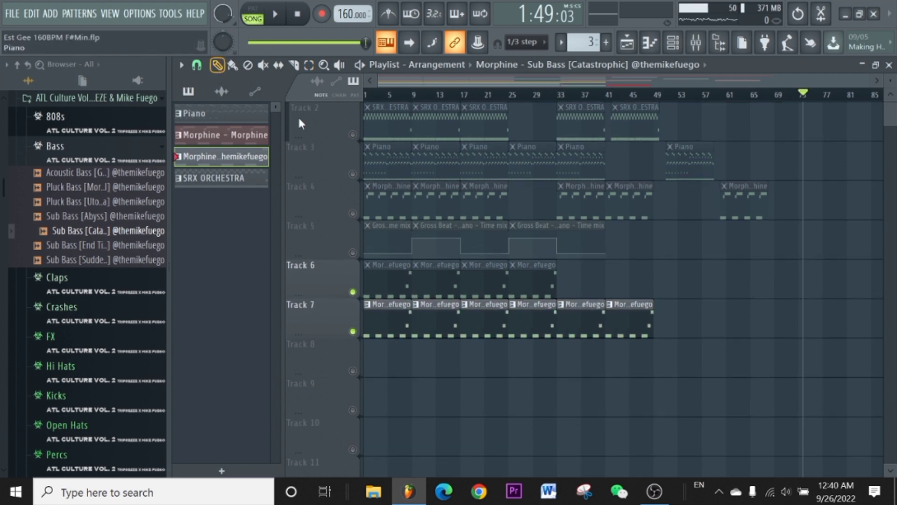
pyautogui.scroll(1, 299, 123)
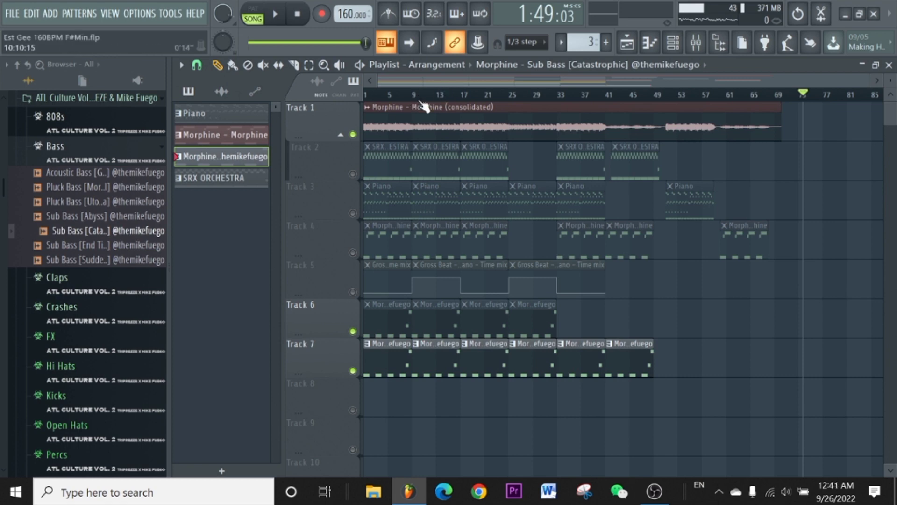
pyautogui.press('space')
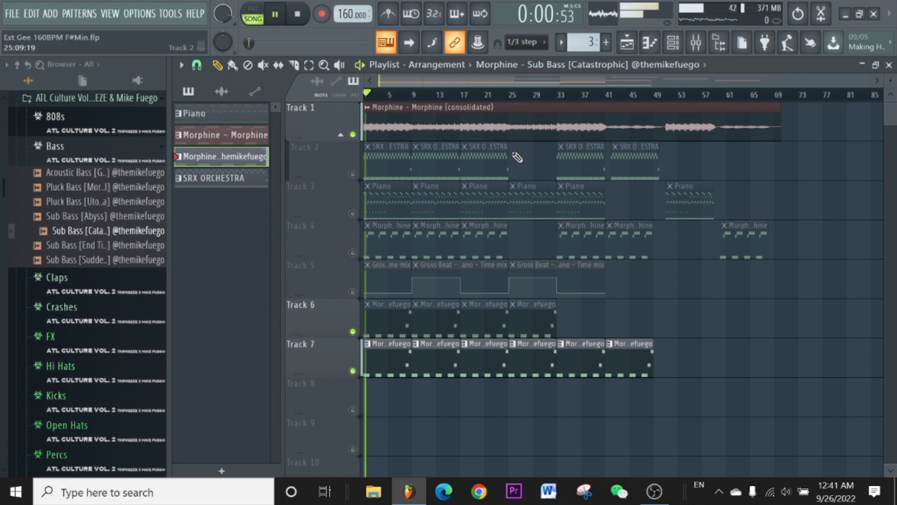
pyautogui.scroll(2, 400, 96)
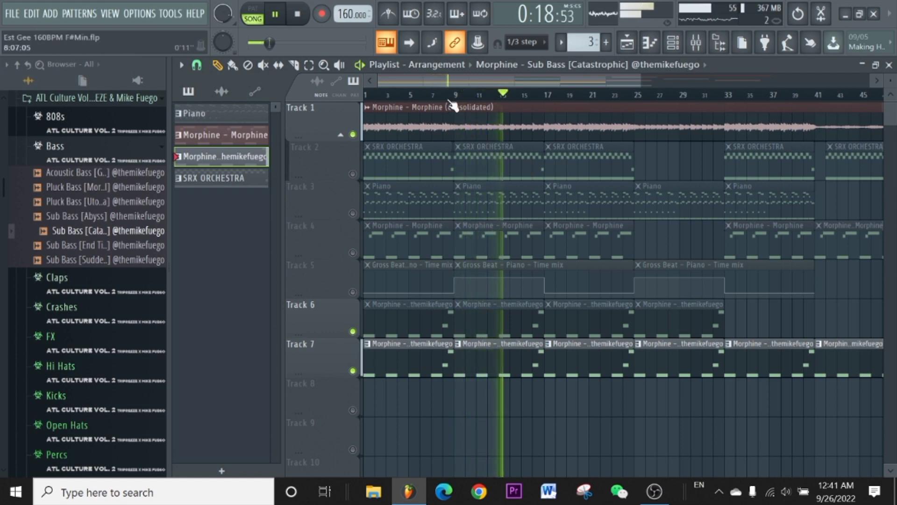
pyautogui.press('space')
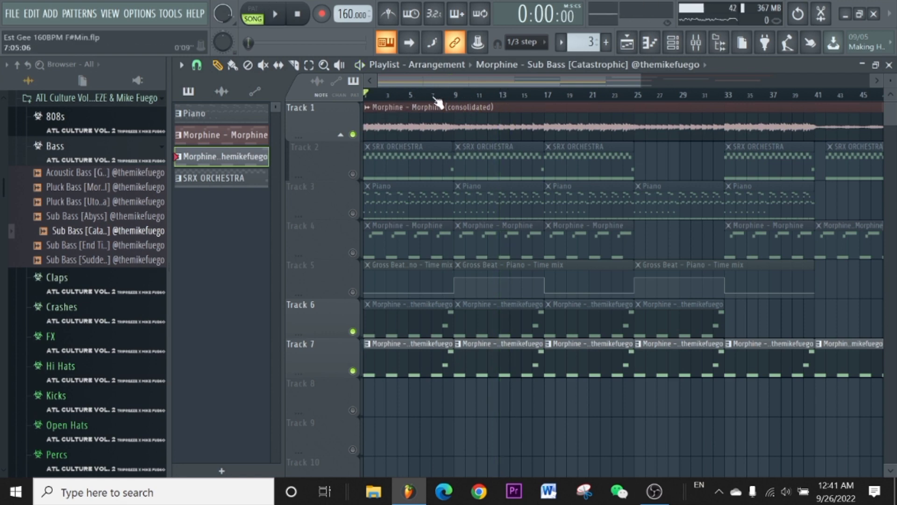
# Set the playhead to bar 7 and listen to the melody and sub bass from there, then stop playback
pyautogui.scroll(3, 437, 99)
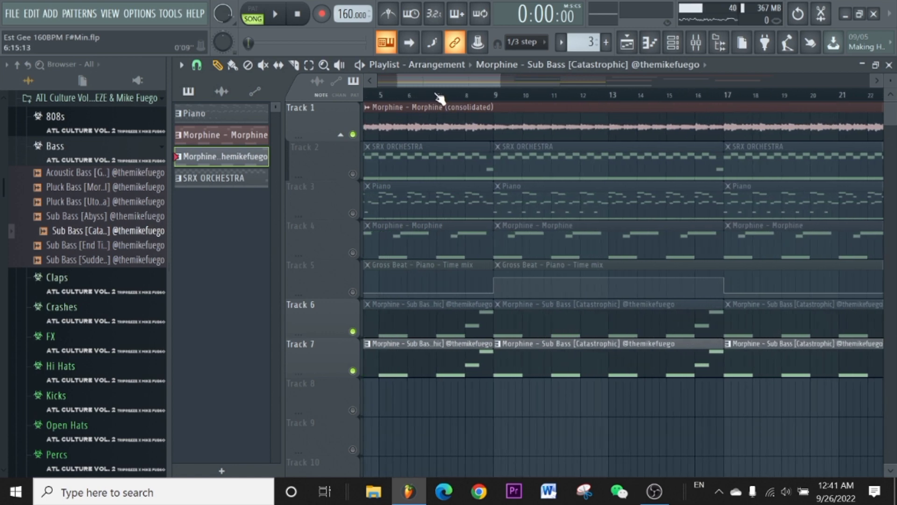
pyautogui.click(439, 97)
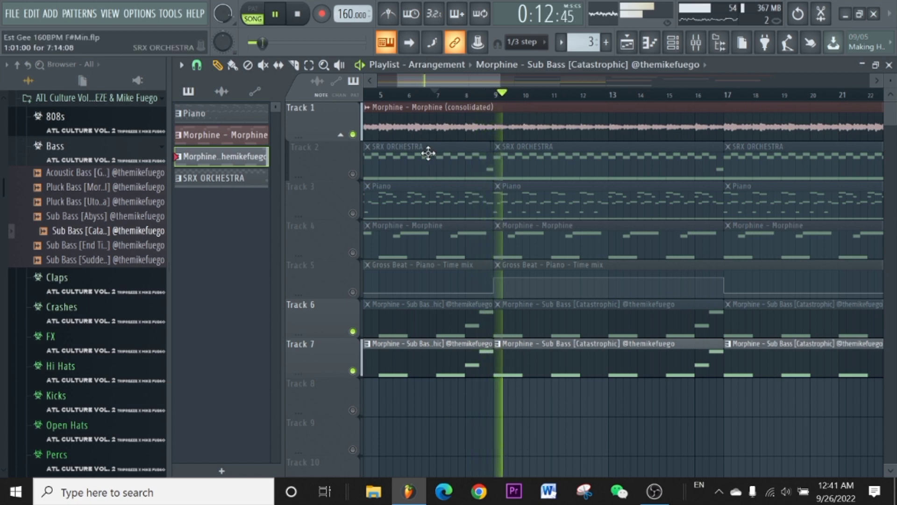
pyautogui.scroll(-4, 475, 99)
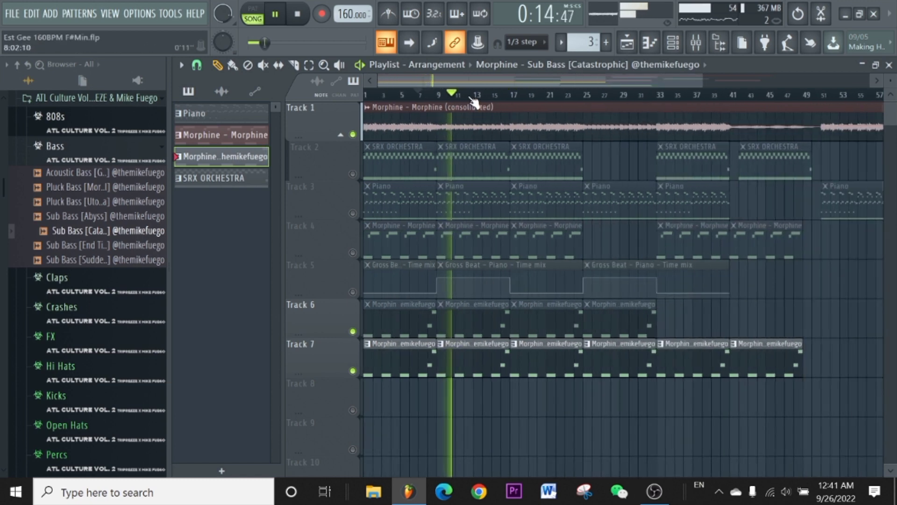
pyautogui.press('space')
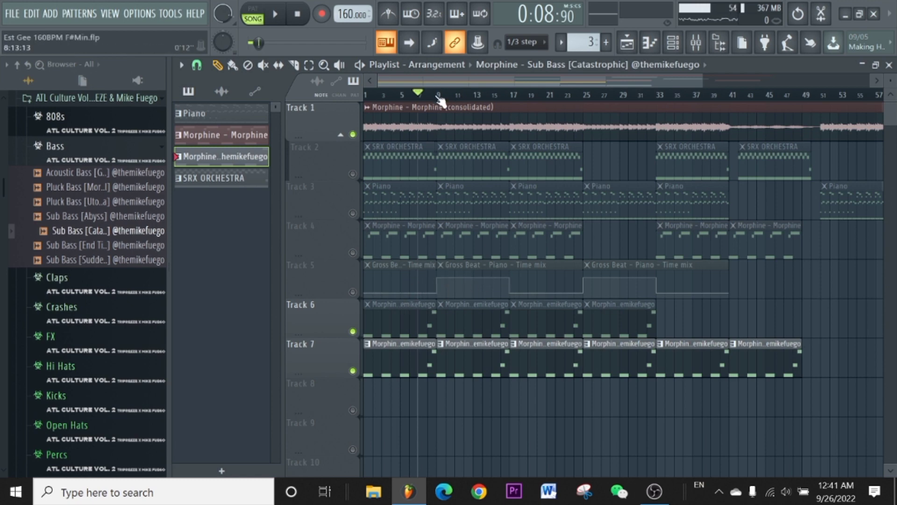
pyautogui.press('space')
pyautogui.scroll(-2, 432, 158)
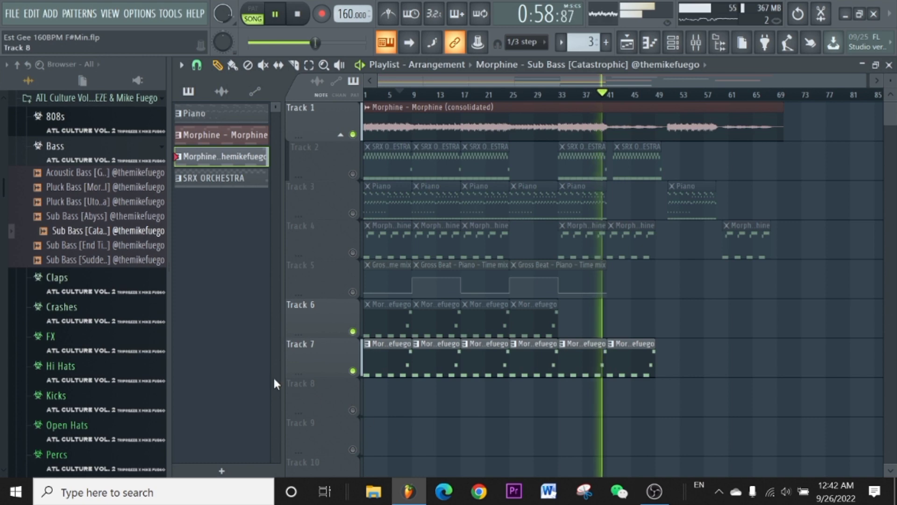
pyautogui.press('space')
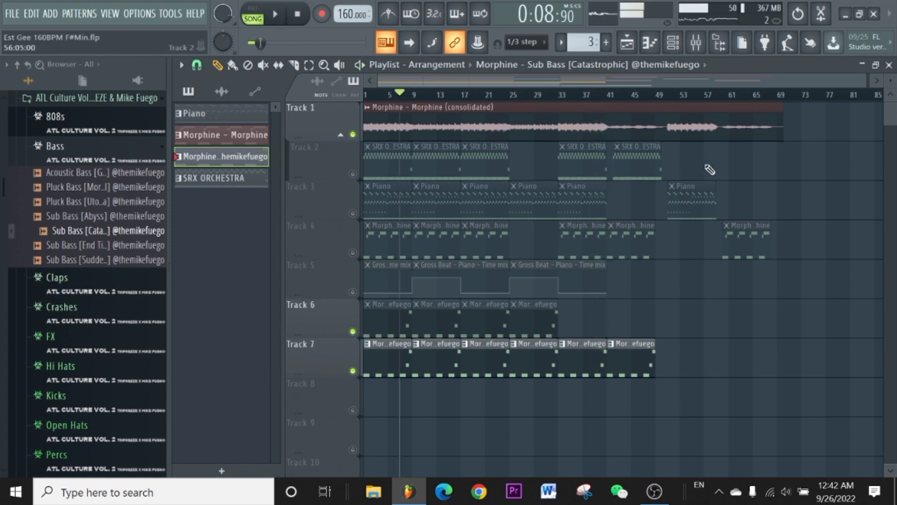
# Mute the sub bass on Track 7 and open the MP3 export save dialog, then close it without saving
pyautogui.click(353, 371)
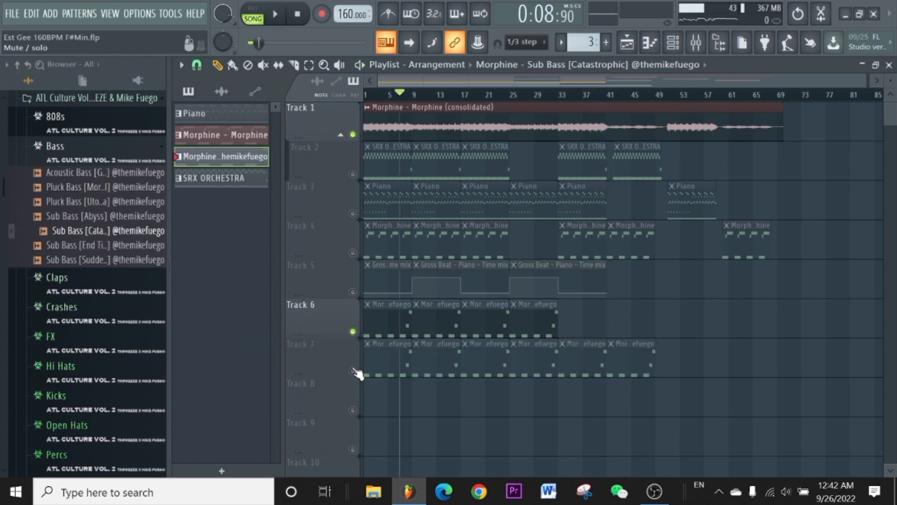
pyautogui.click(9, 16)
pyautogui.moveTo(76, 126)
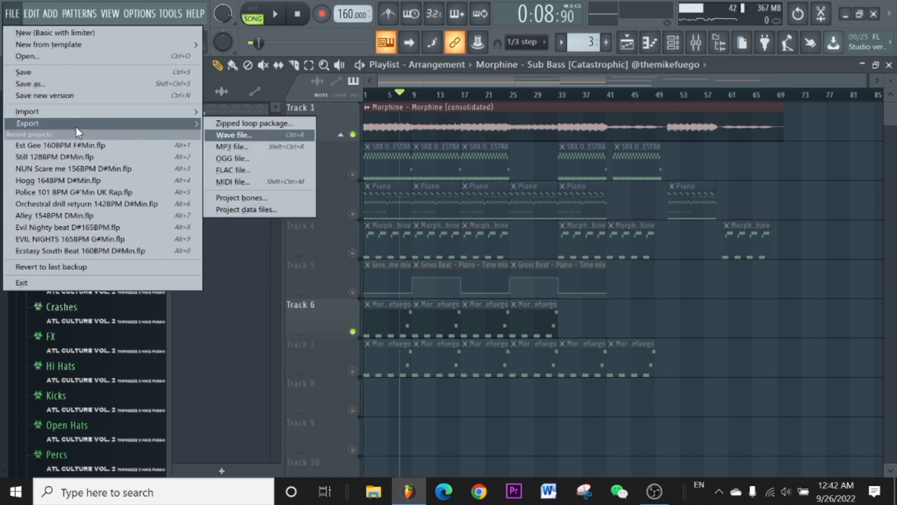
pyautogui.click(259, 145)
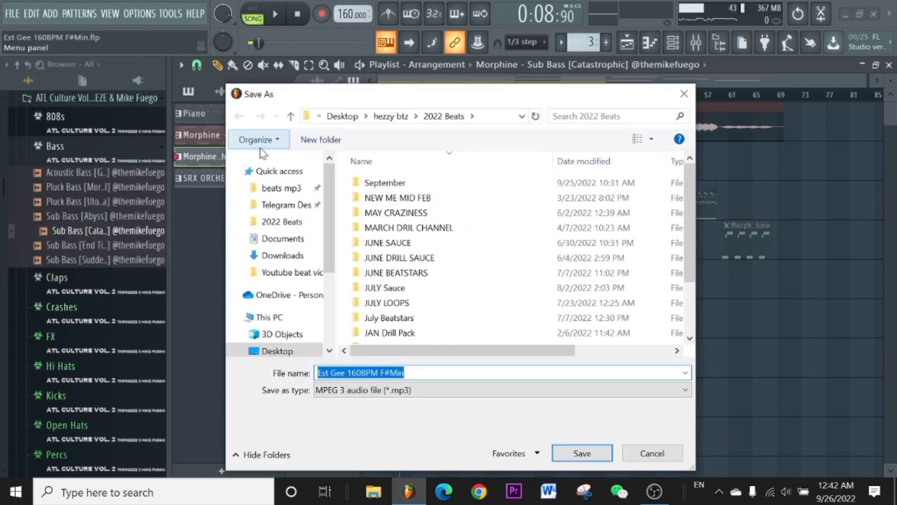
pyautogui.click(684, 97)
# Play the arrangement from bar 7 and unmute the sub bass on Track 7
pyautogui.press('space')
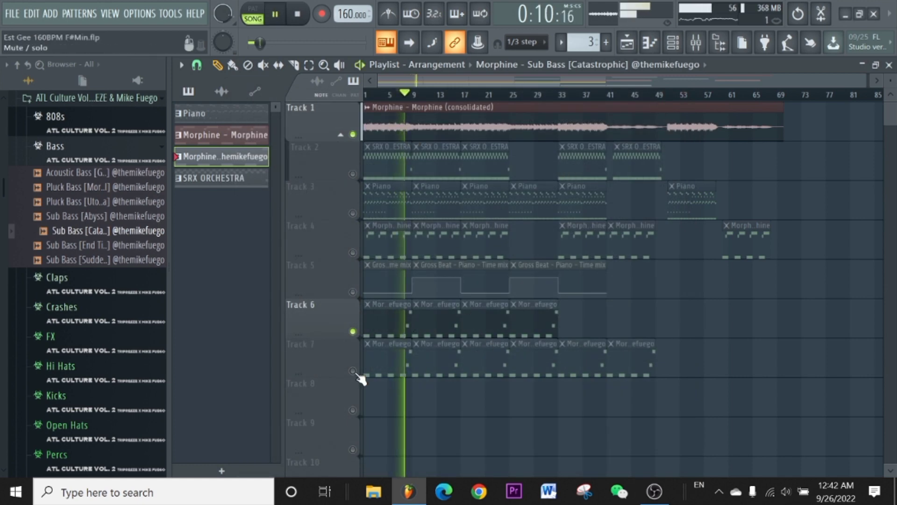
pyautogui.click(354, 372)
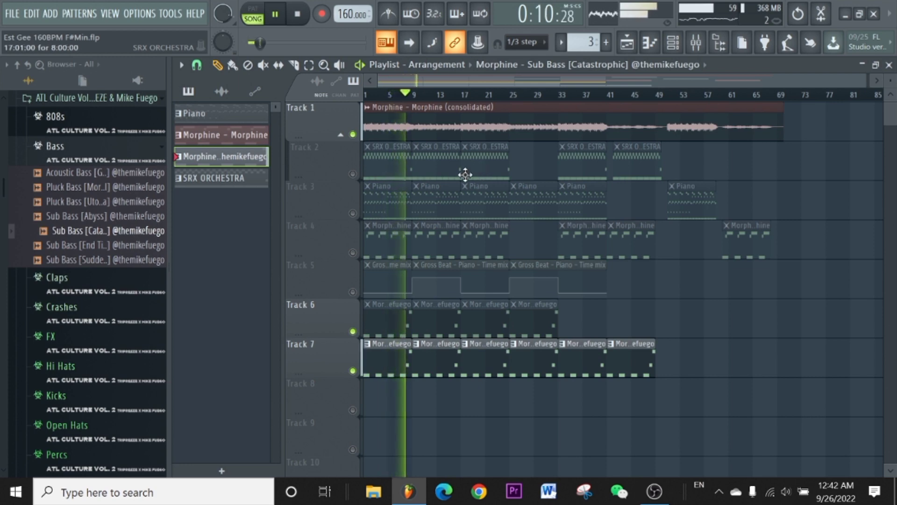
# Start exporting the project as an MP3 file
pyautogui.click(17, 22)
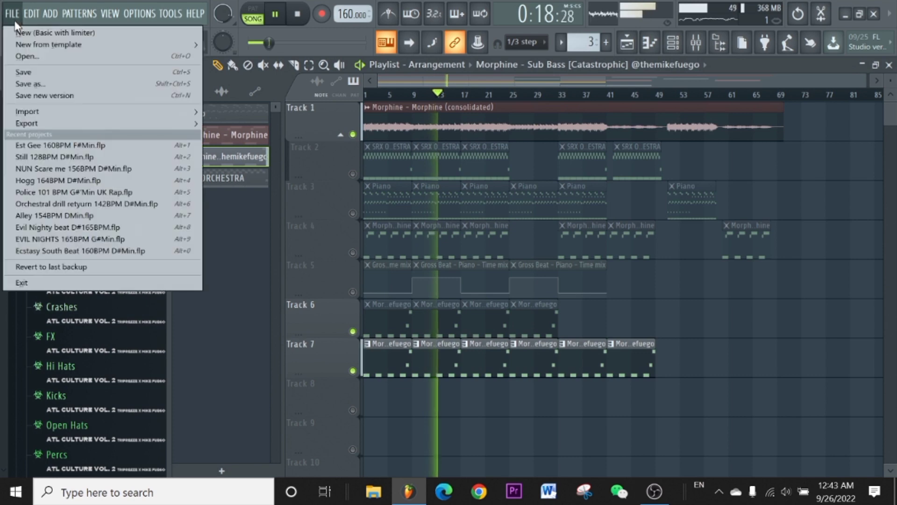
pyautogui.moveTo(62, 127)
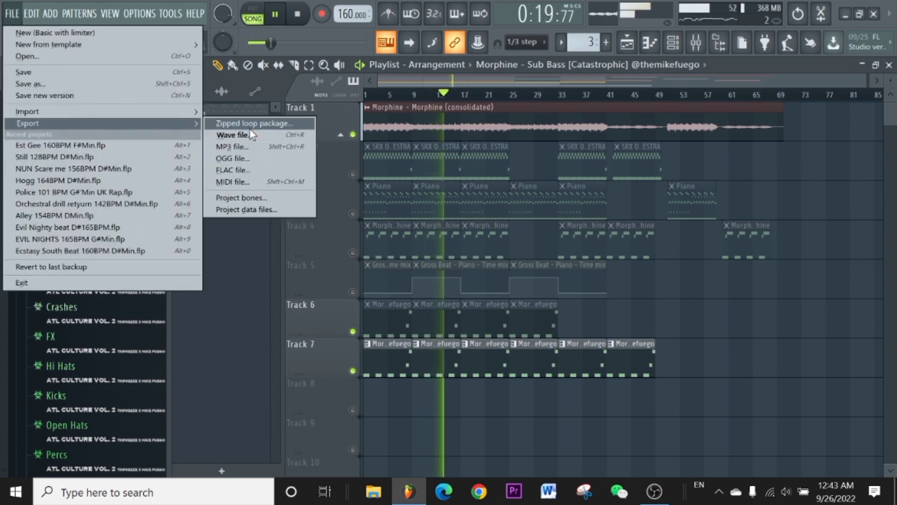
pyautogui.click(287, 146)
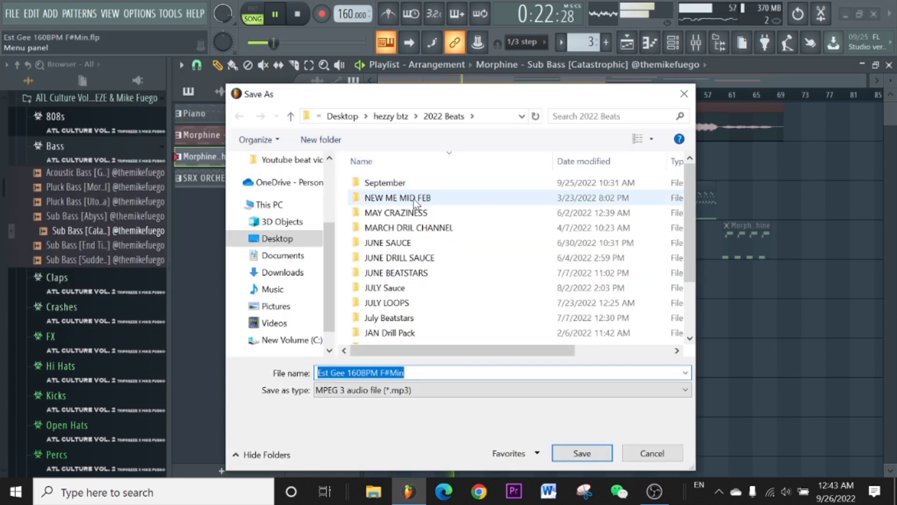
pyautogui.doubleClick(409, 182)
pyautogui.scroll(-3, 395, 242)
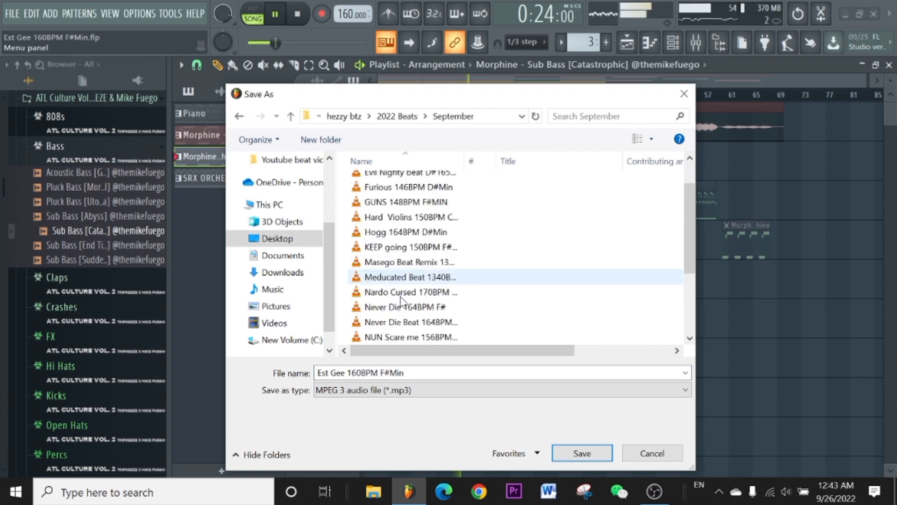
pyautogui.scroll(2, 299, 225)
pyautogui.click(287, 198)
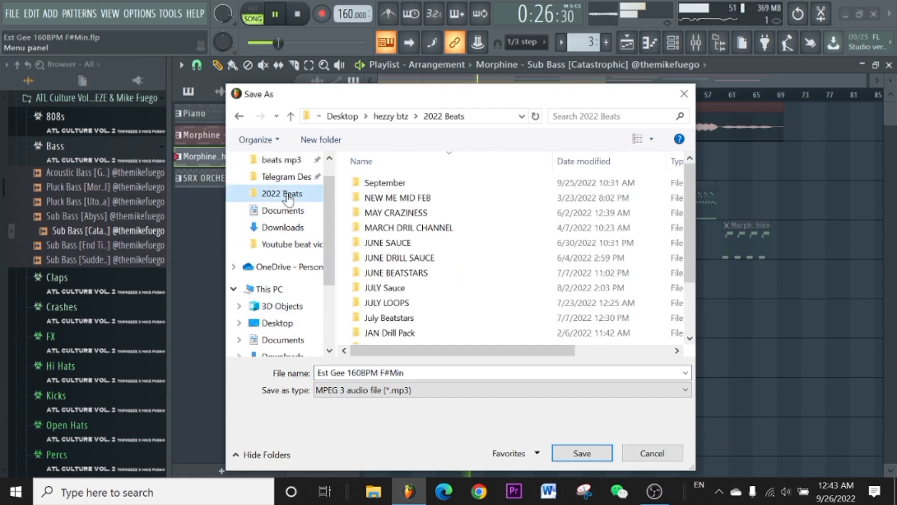
pyautogui.scroll(-2, 451, 237)
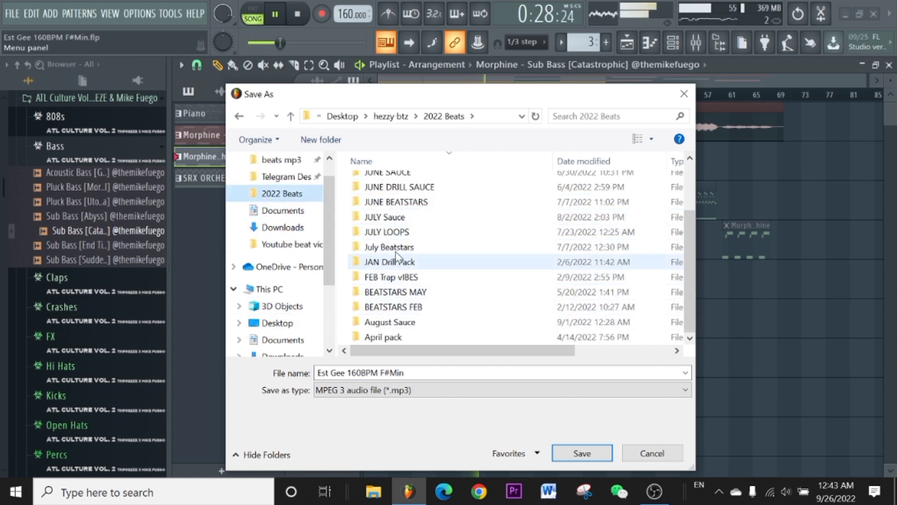
pyautogui.scroll(2, 400, 260)
pyautogui.scroll(2, 290, 225)
# Browse to the TRAP DRUMKITS folder inside Telegram Desktop as the location for the exported file
pyautogui.click(289, 206)
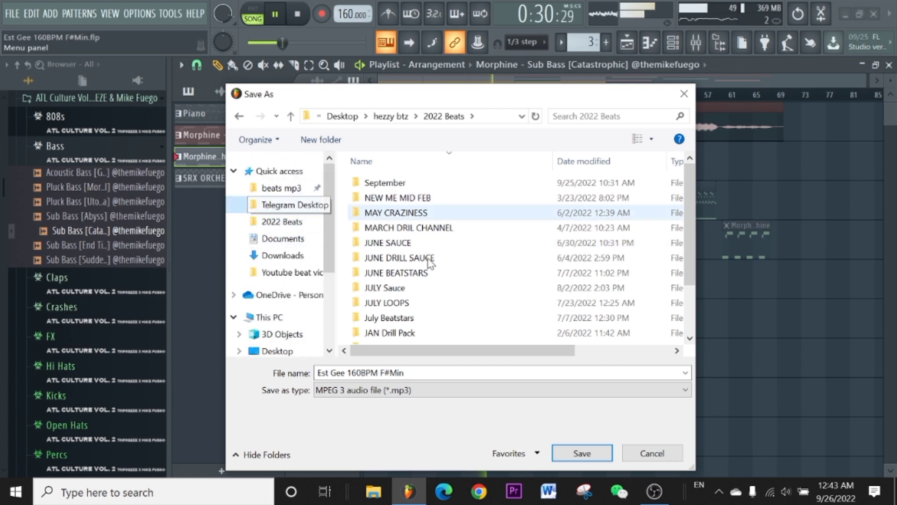
pyautogui.scroll(-3, 391, 251)
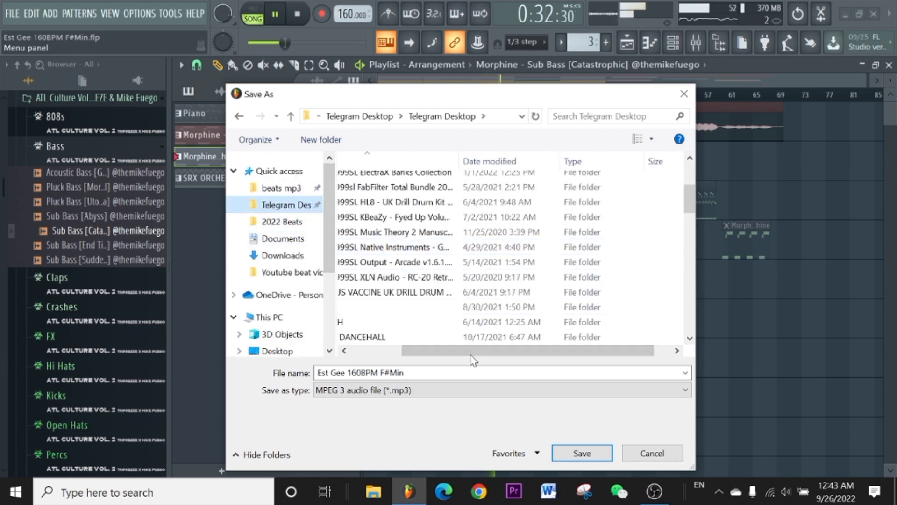
pyautogui.hscroll(-2, 474, 351)
pyautogui.scroll(-10, 414, 280)
pyautogui.scroll(-2, 412, 275)
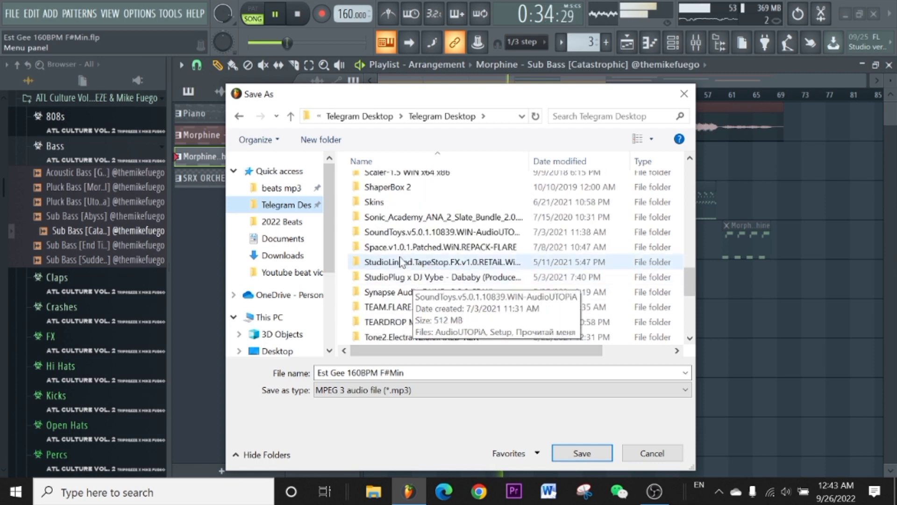
pyautogui.scroll(3, 400, 260)
pyautogui.scroll(-7, 397, 243)
pyautogui.click(390, 232)
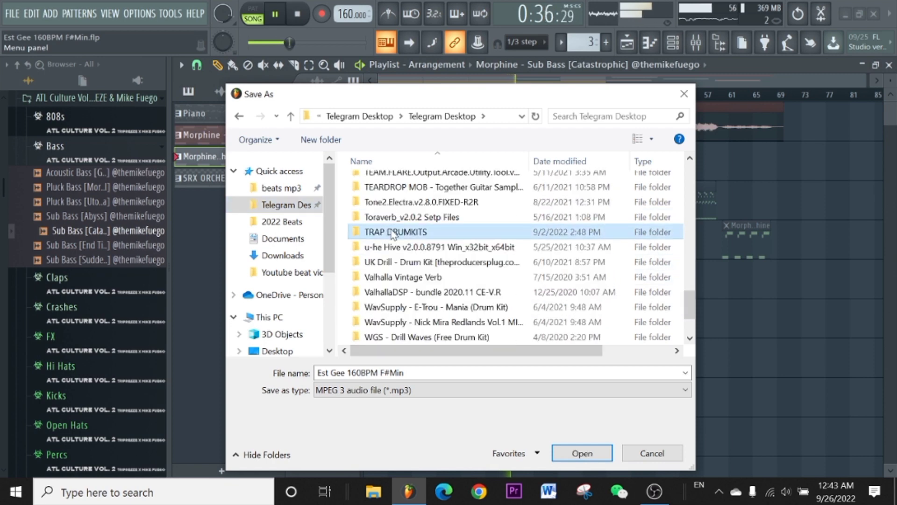
pyautogui.click(393, 233)
pyautogui.click(477, 235)
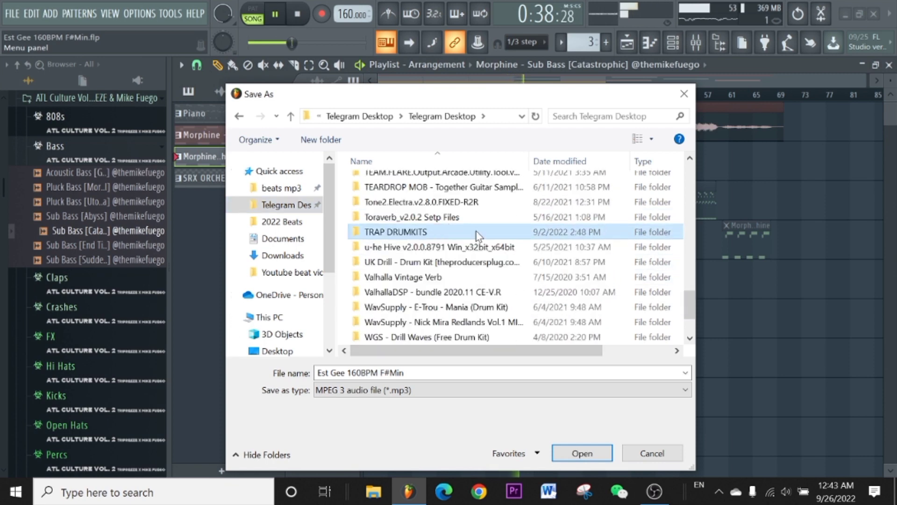
pyautogui.doubleClick(476, 234)
# Save the MP3 as Est Gee 160BPM F#Min in the September loops folder of HEZZY PACK, bringing up the render settings
pyautogui.scroll(-4, 397, 276)
pyautogui.scroll(-6, 397, 276)
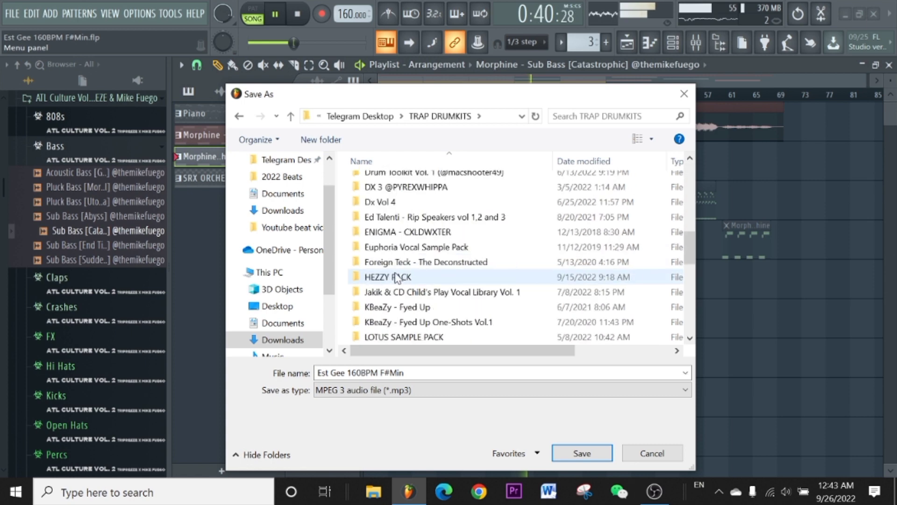
pyautogui.click(406, 234)
pyautogui.doubleClick(405, 233)
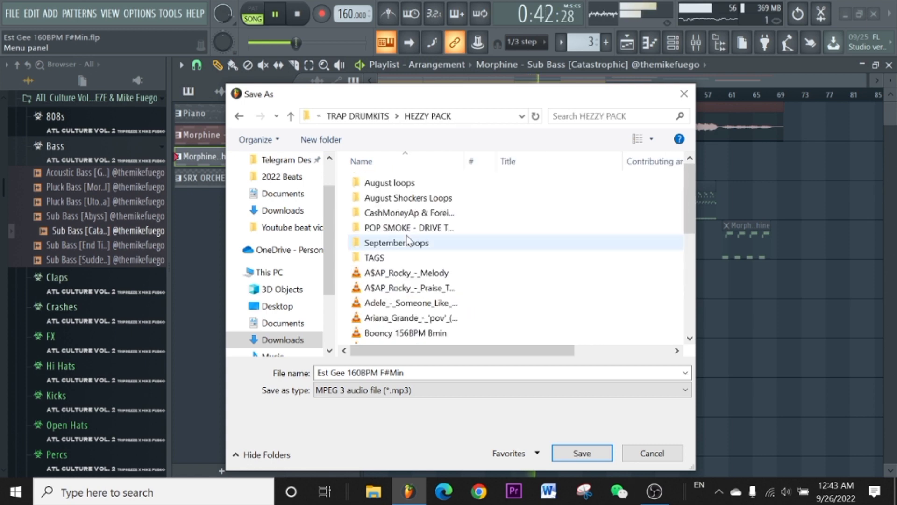
pyautogui.doubleClick(409, 243)
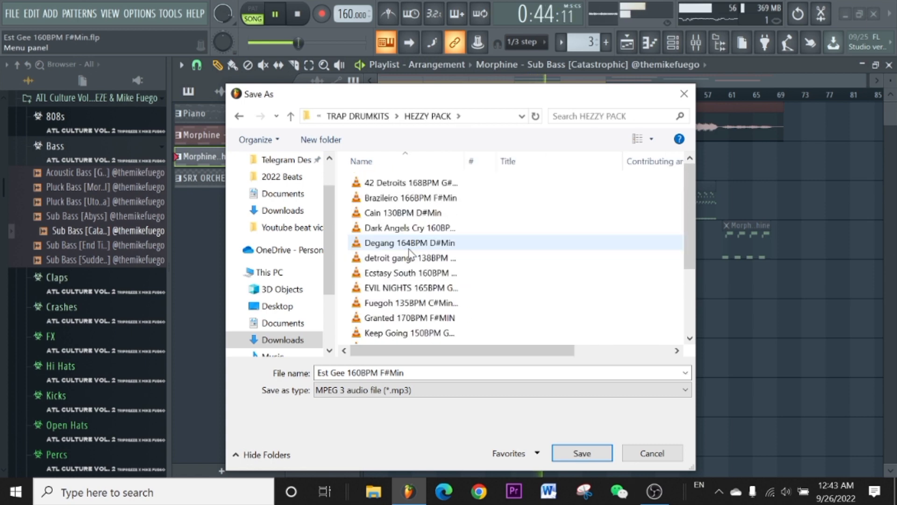
pyautogui.click(581, 453)
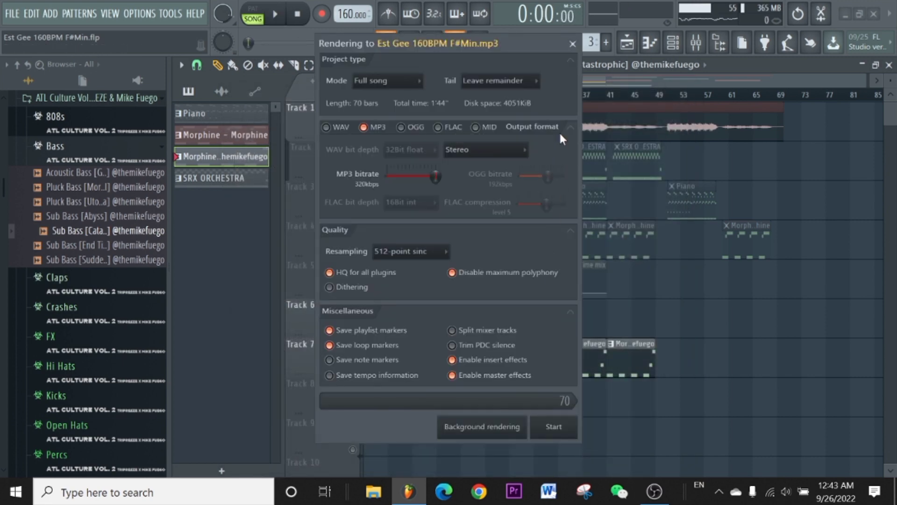